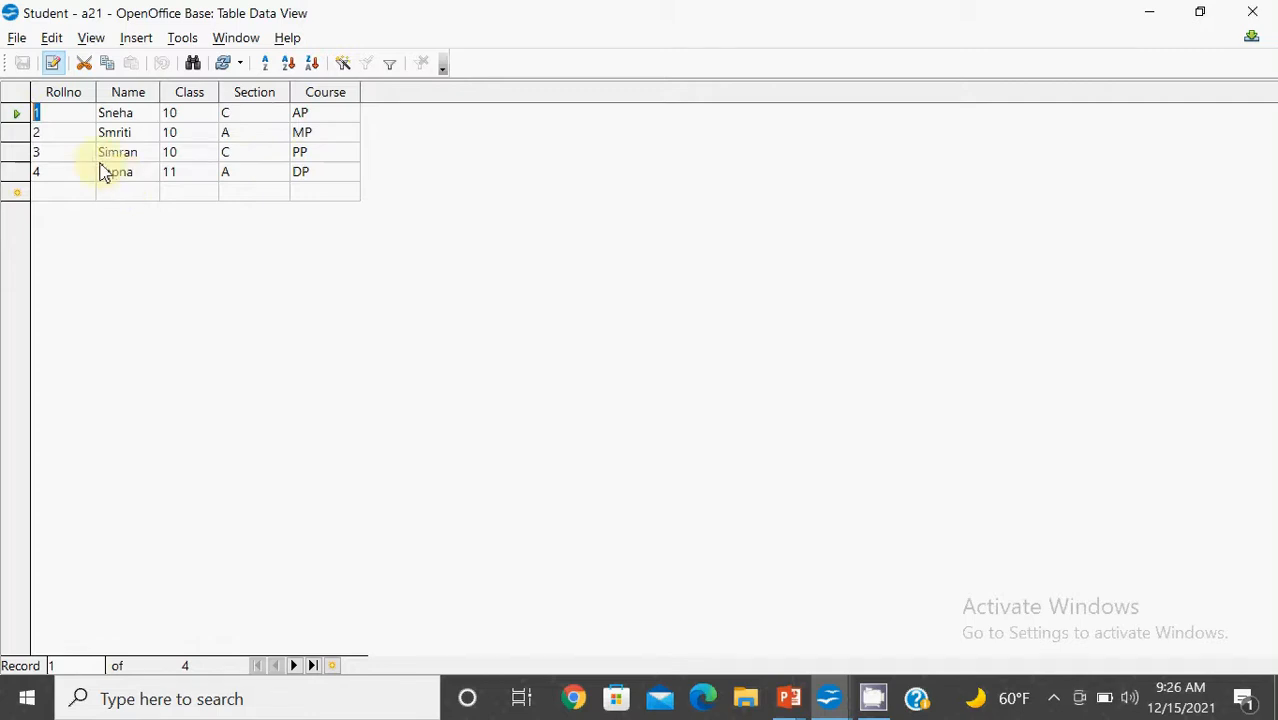
# Add record 5 to the Student table with the student's name, class 11, section D and course CP, and save the record.
pyautogui.click(70, 198)
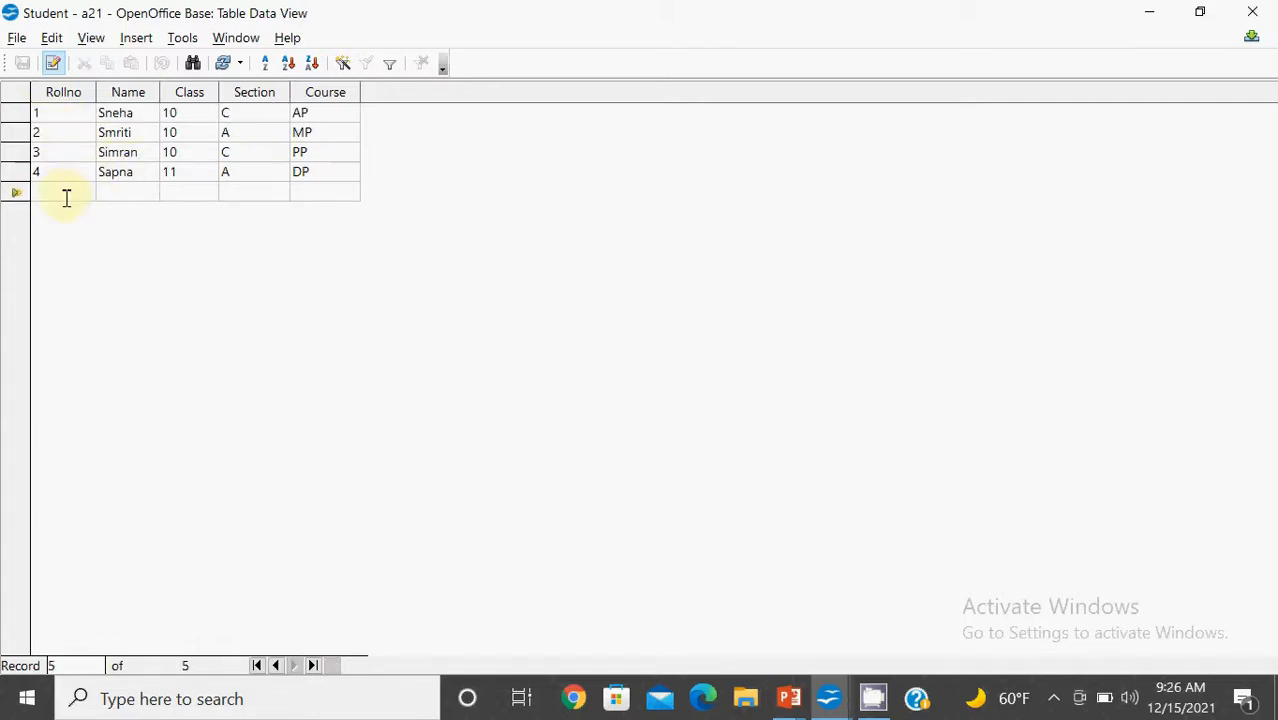
pyautogui.write('5')
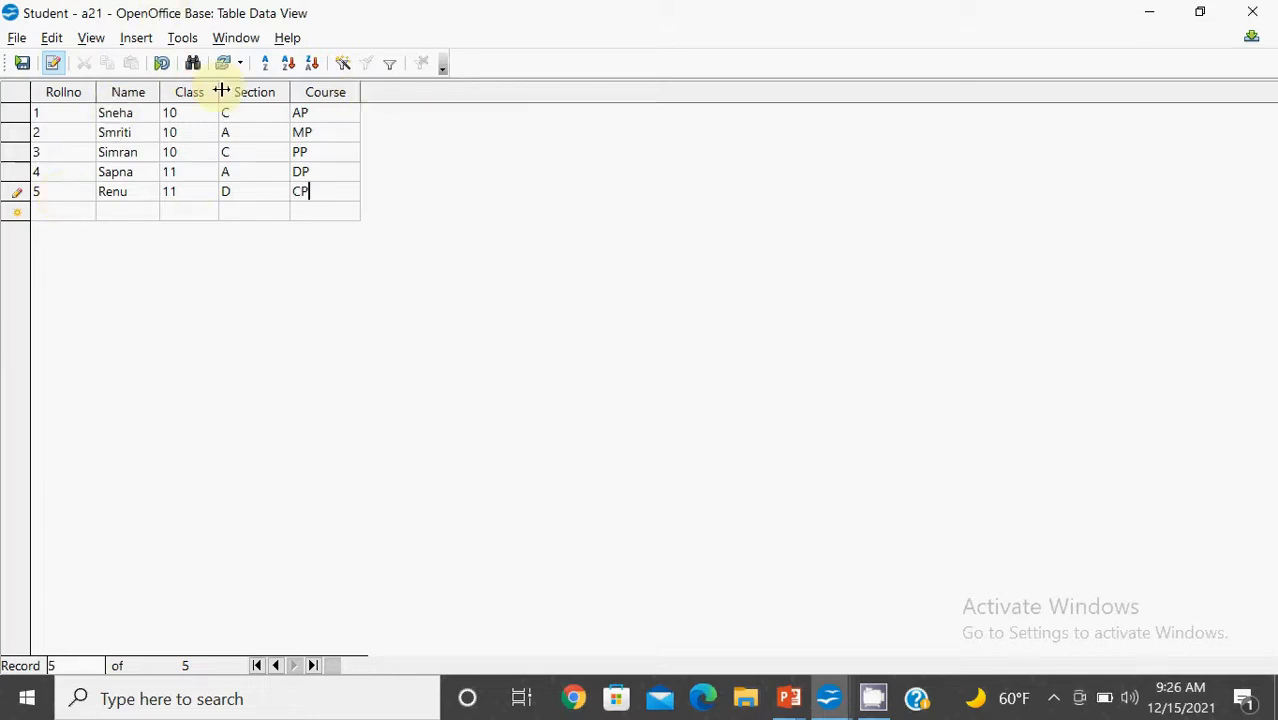
pyautogui.click(23, 68)
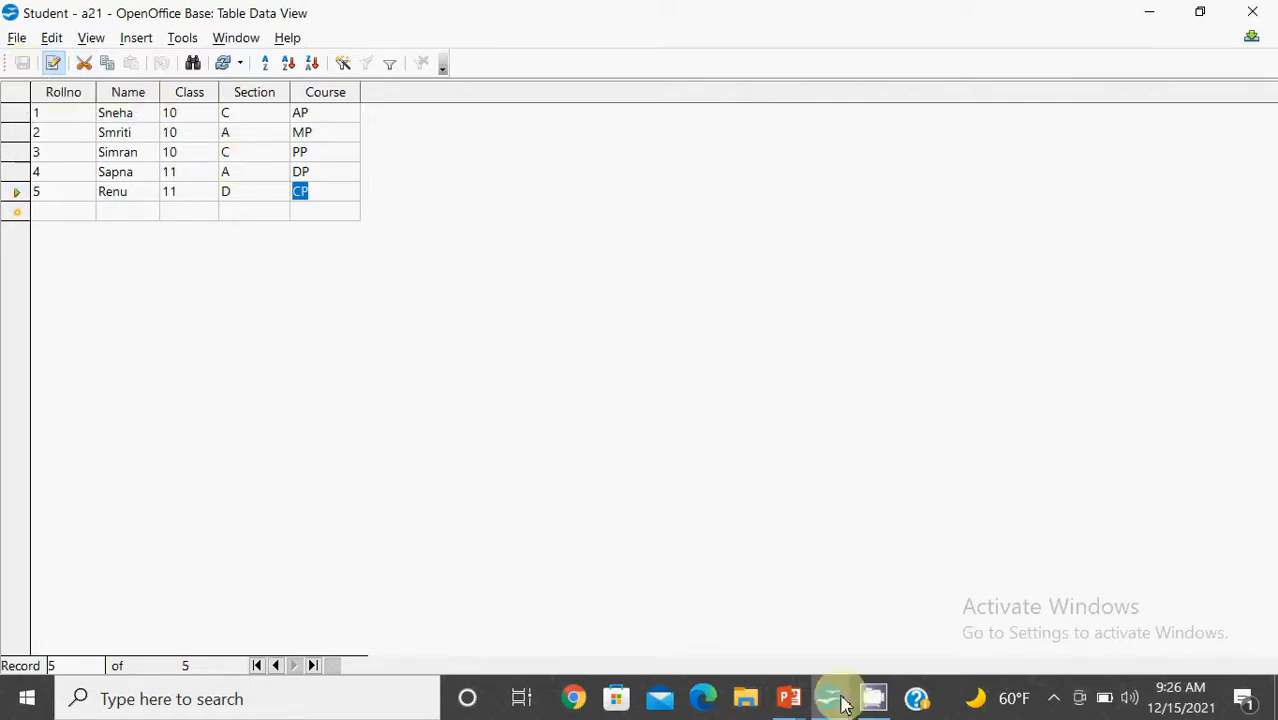
# Switch to the PowerPoint slide show, view the "Editing records in table" slide and turn on the laser pointer.
pyautogui.click(789, 698)
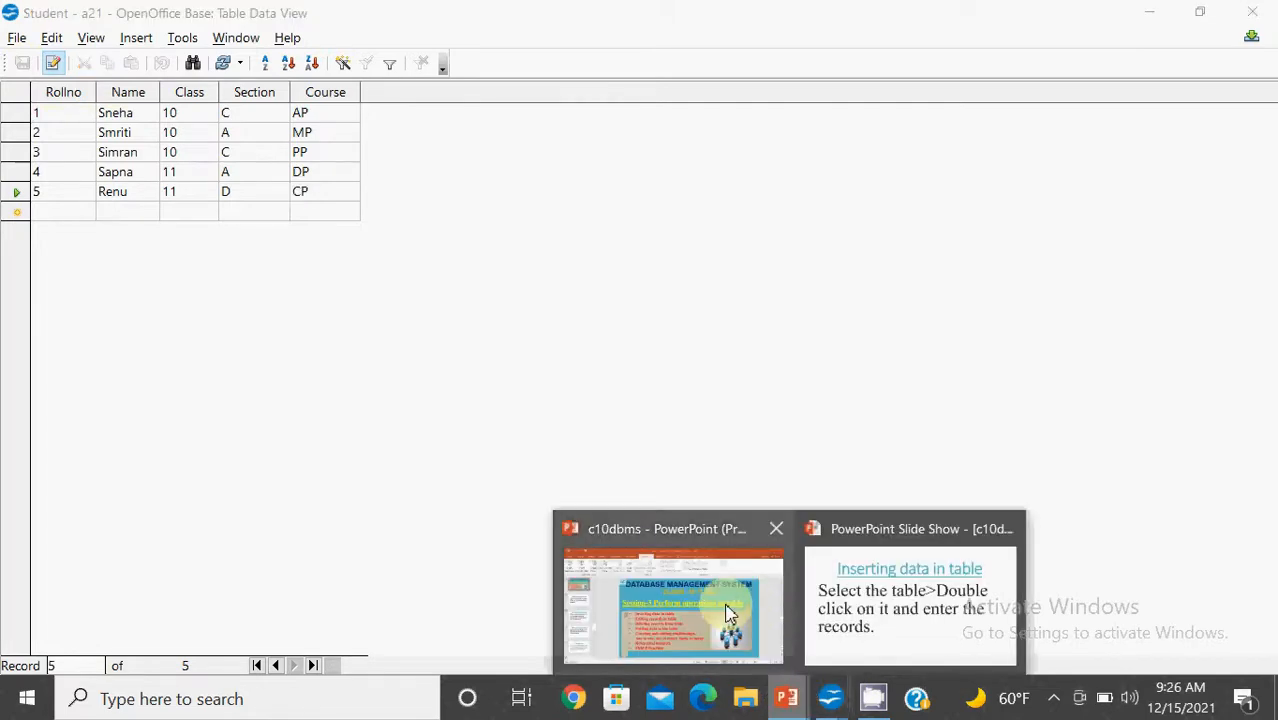
pyautogui.click(730, 614)
pyautogui.hotkey('alt', 'Tab')
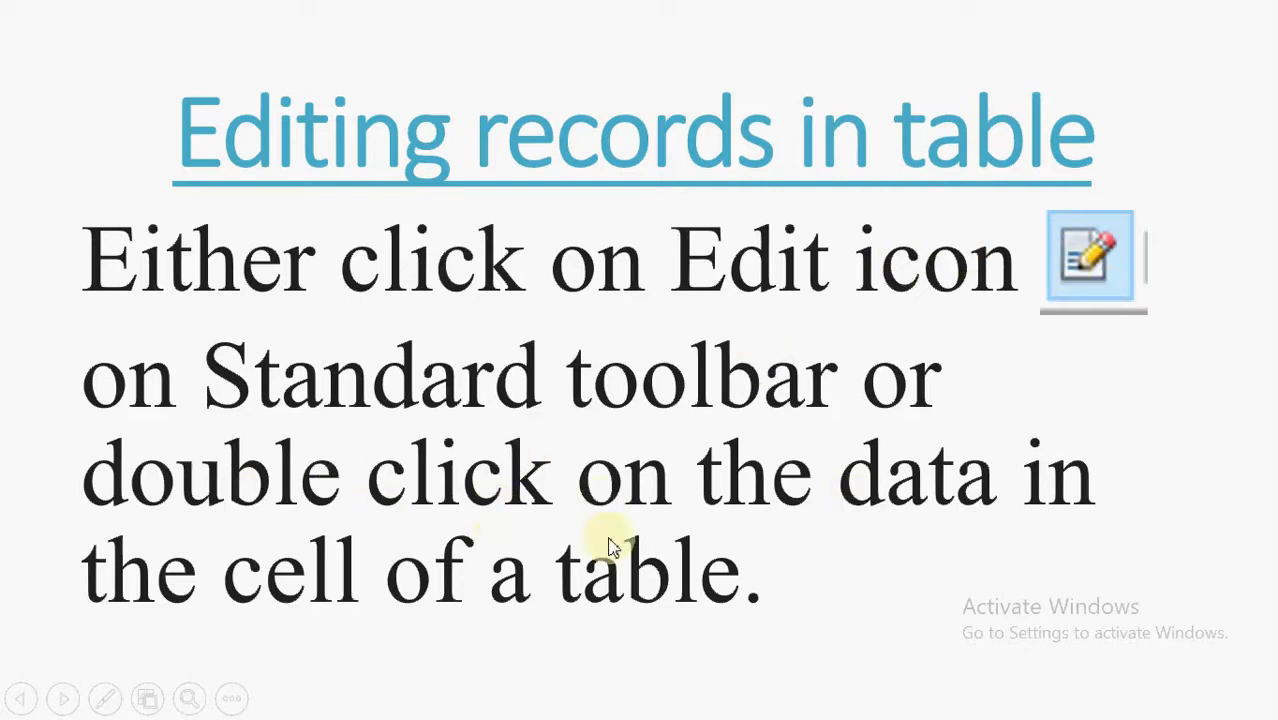
pyautogui.click(116, 702)
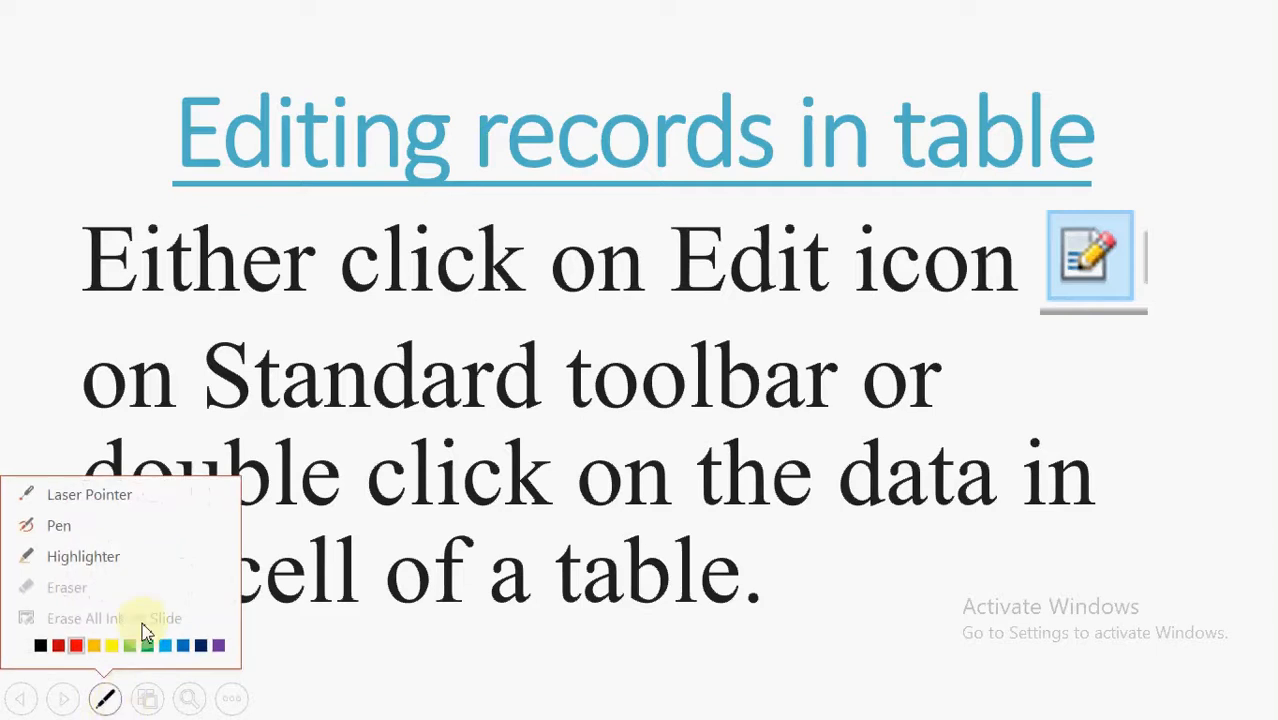
pyautogui.click(90, 496)
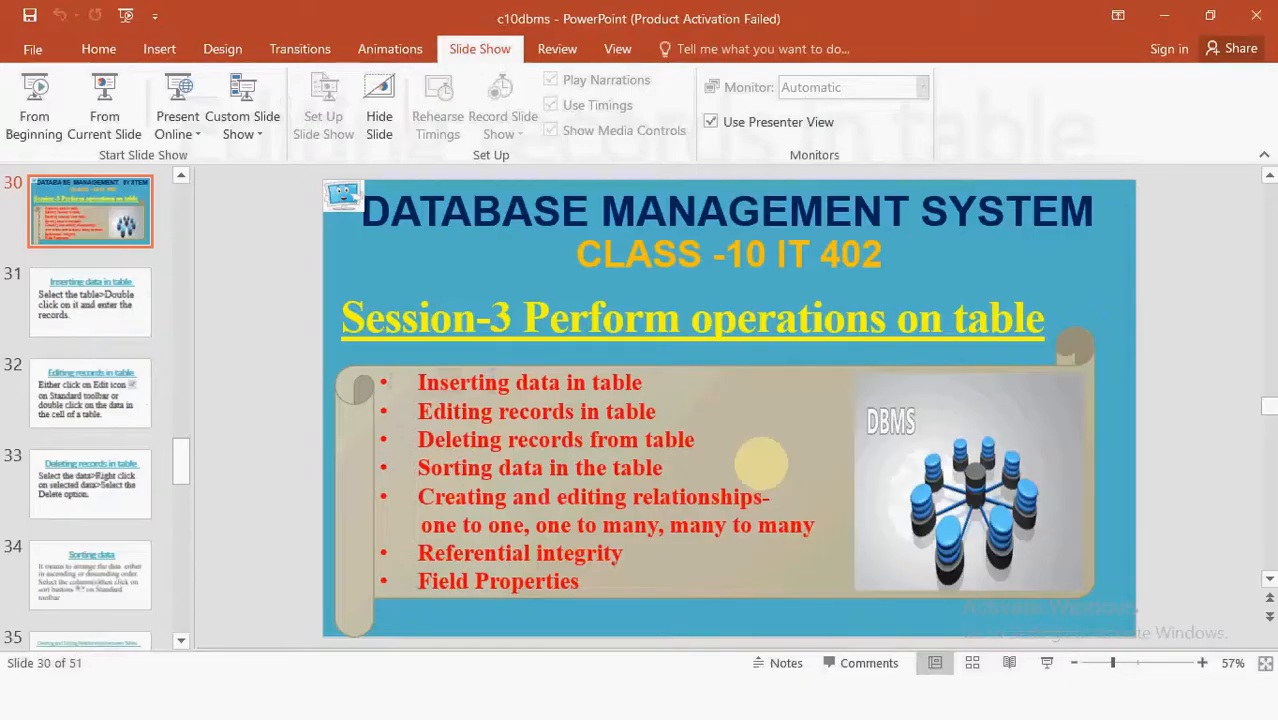
# Return to the Student table in OpenOffice Base, replace the student's name in record 5, and turn off data editing while saving the change.
pyautogui.hotkey('alt', 'Tab')
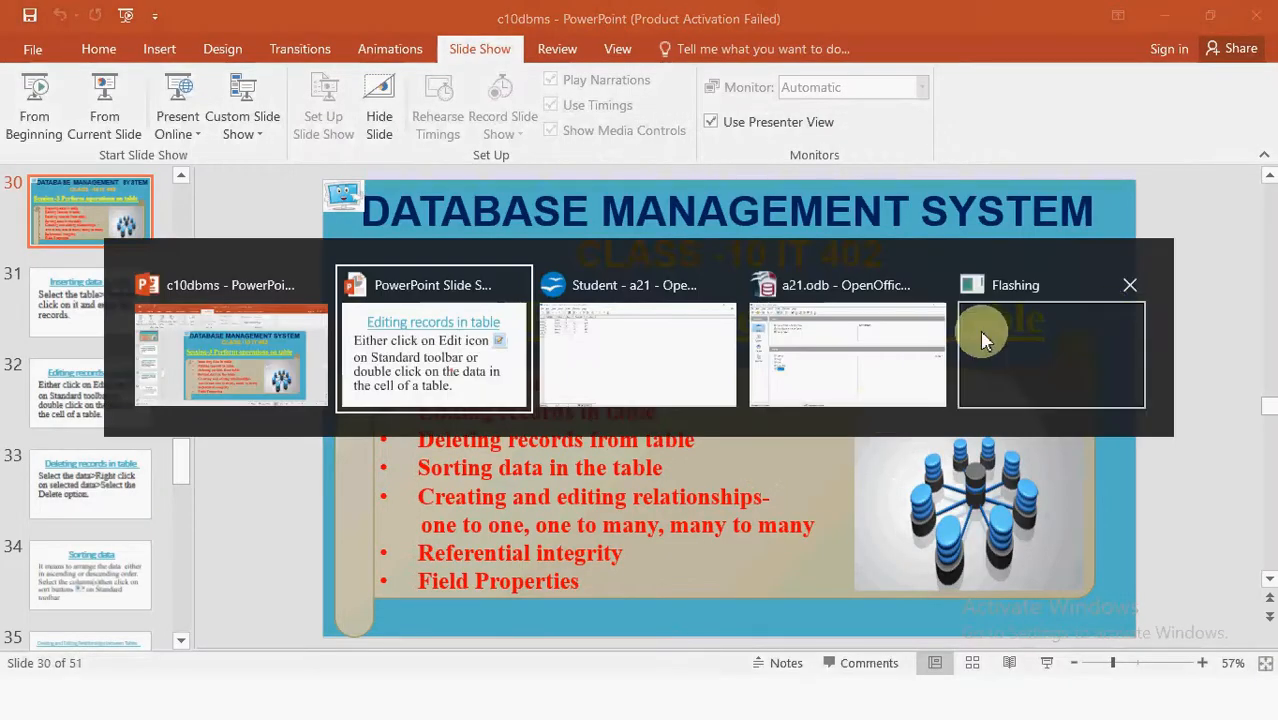
pyautogui.hotkey('alt', 'Tab')
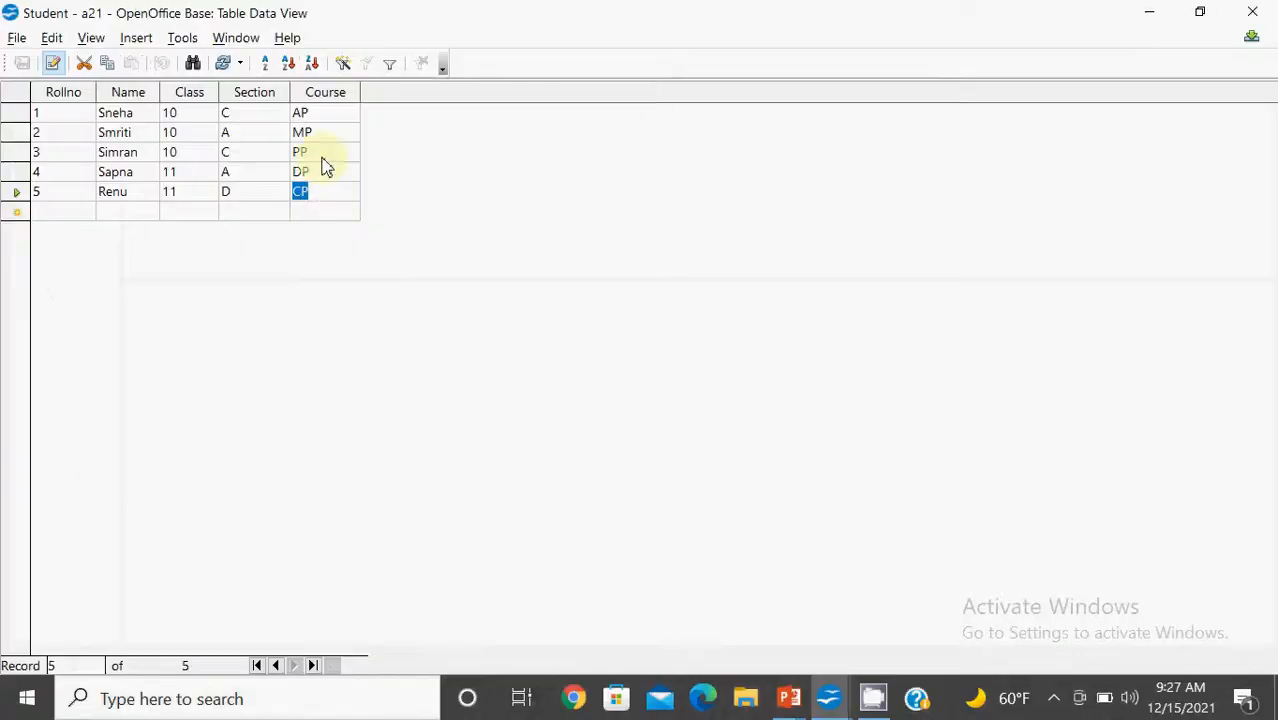
pyautogui.click(132, 196)
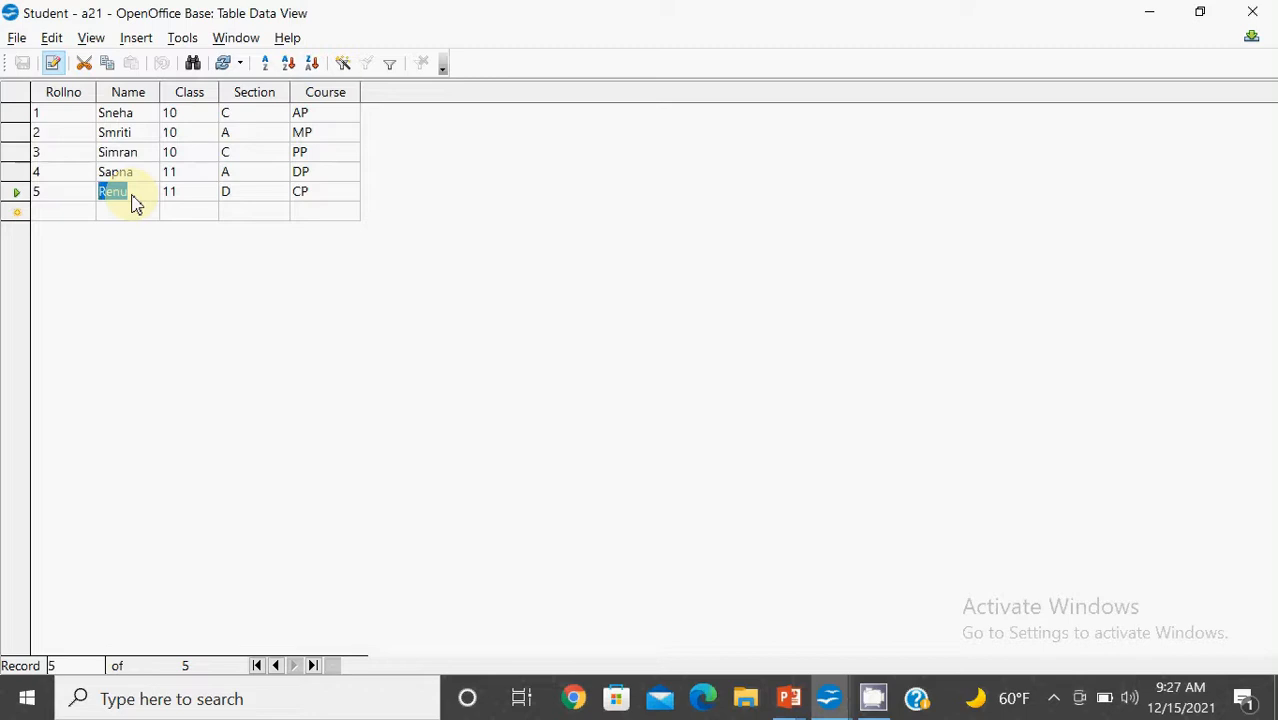
pyautogui.write('Deepa')
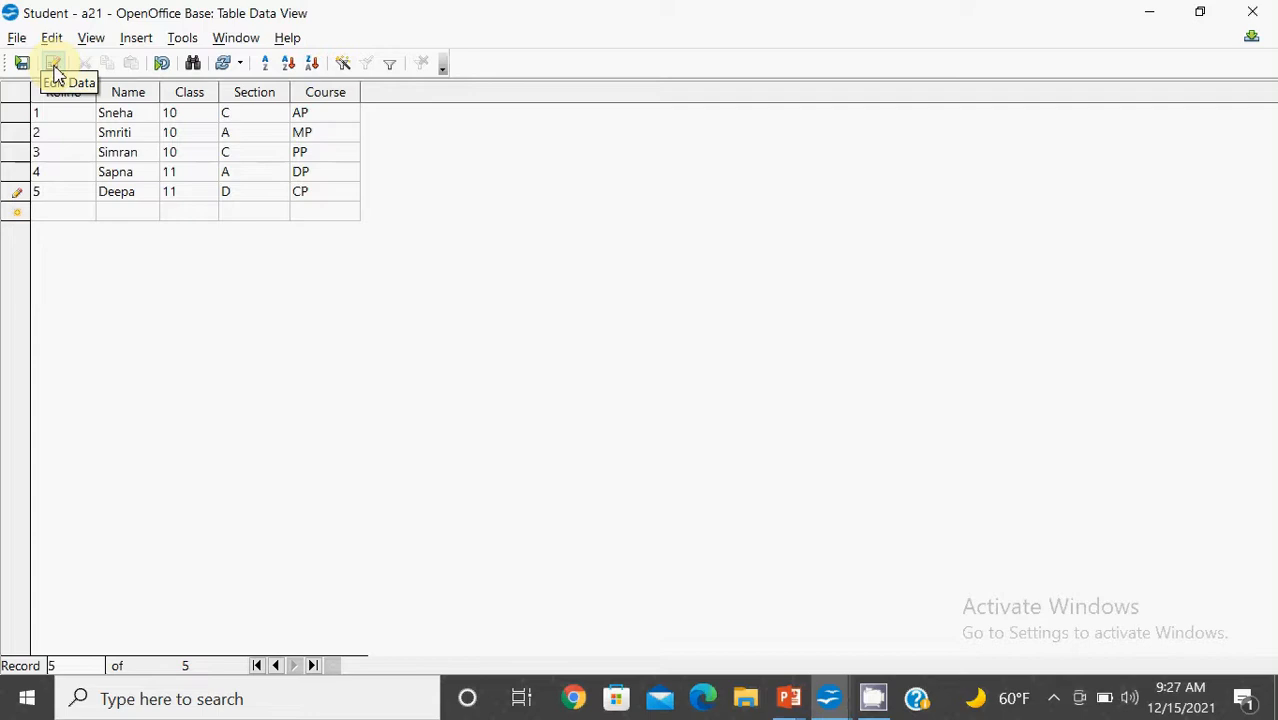
pyautogui.click(240, 194)
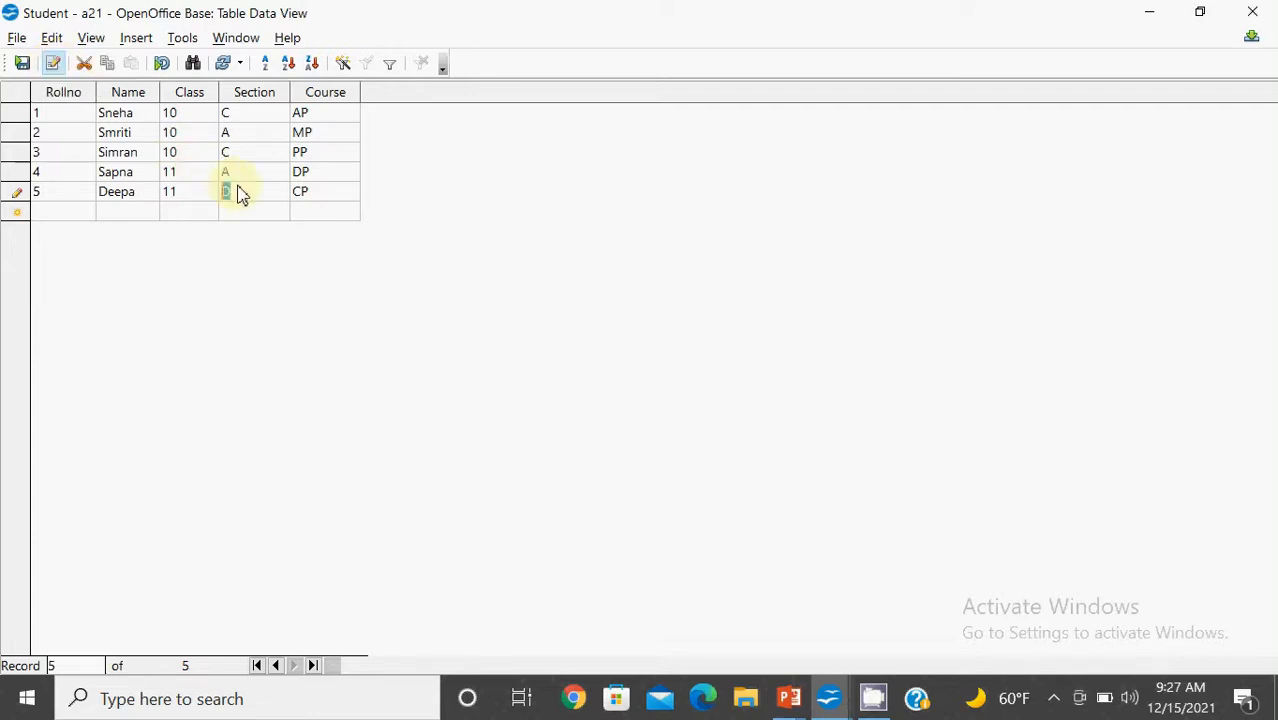
pyautogui.click(57, 67)
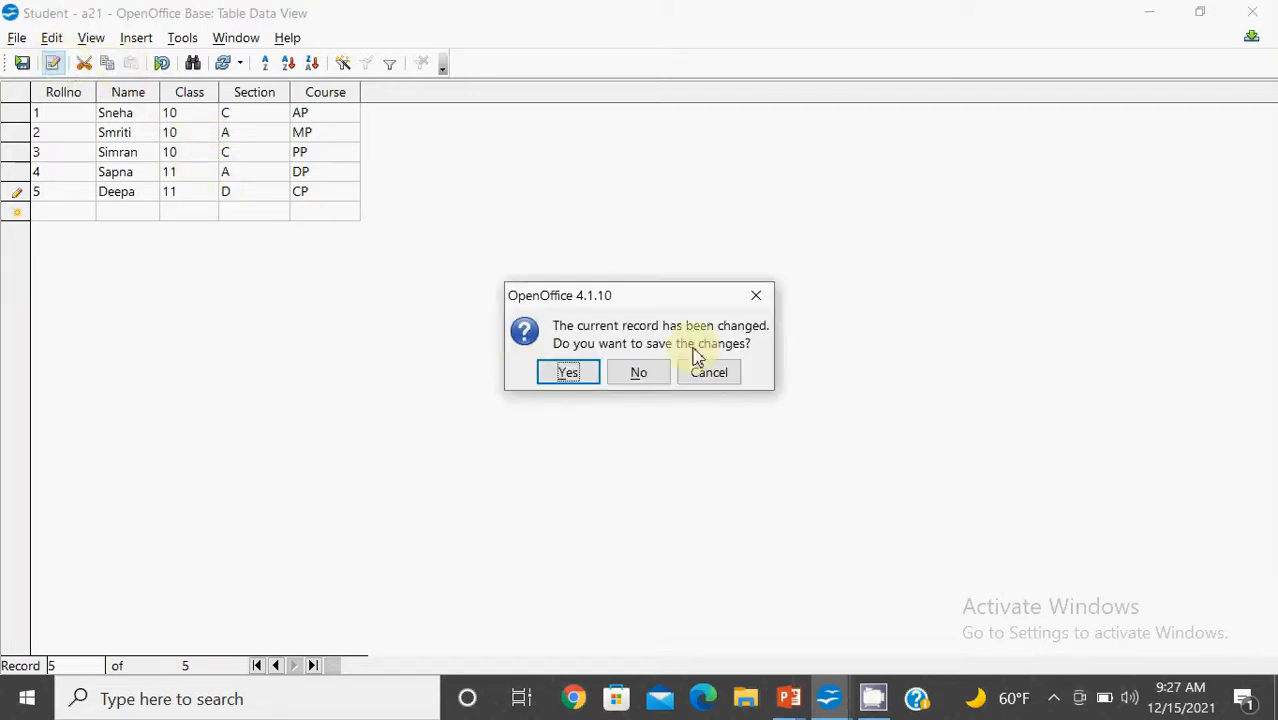
pyautogui.click(592, 377)
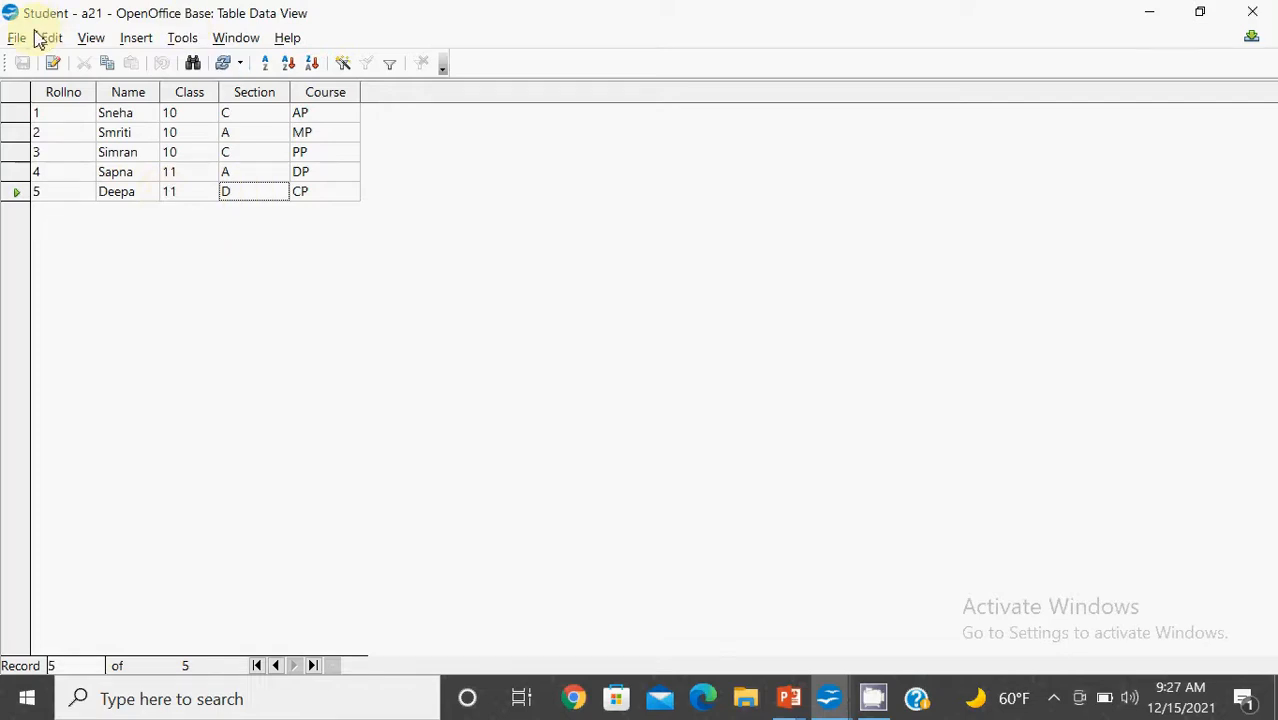
# Turn data editing back on, set the Section of record 5 to E and commit the record.
pyautogui.click(55, 66)
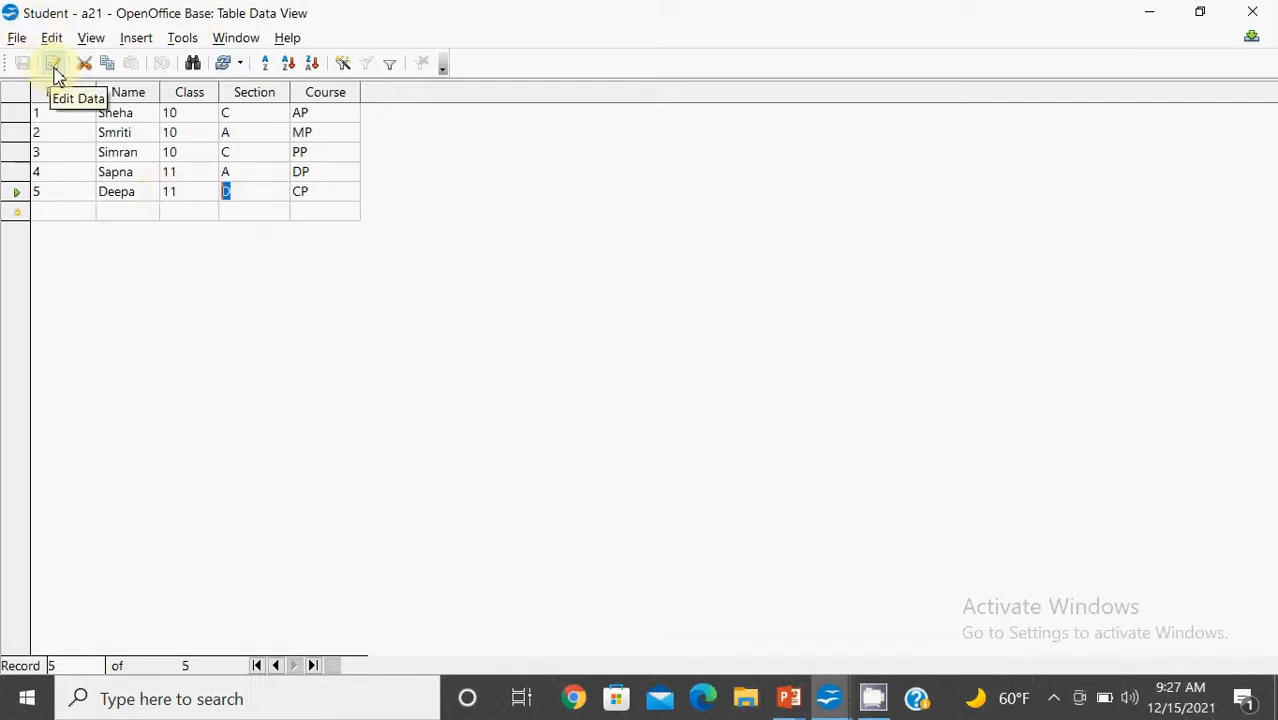
pyautogui.write('E')
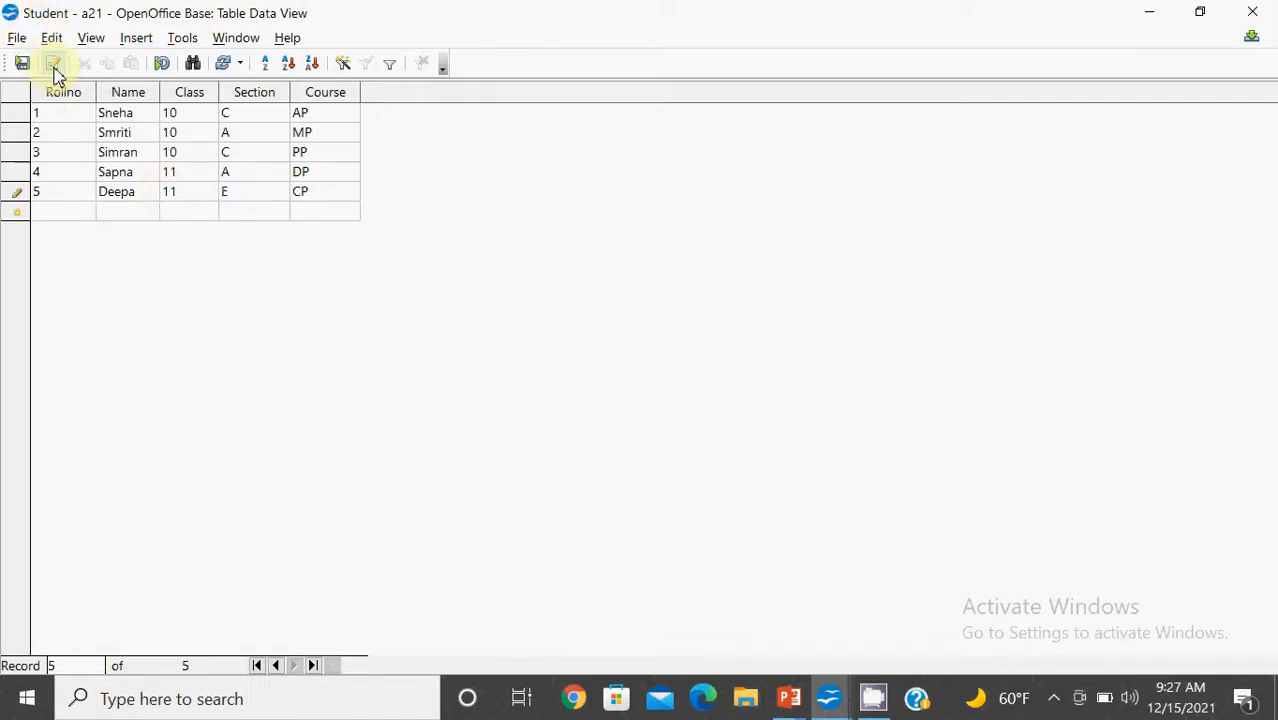
pyautogui.click(340, 194)
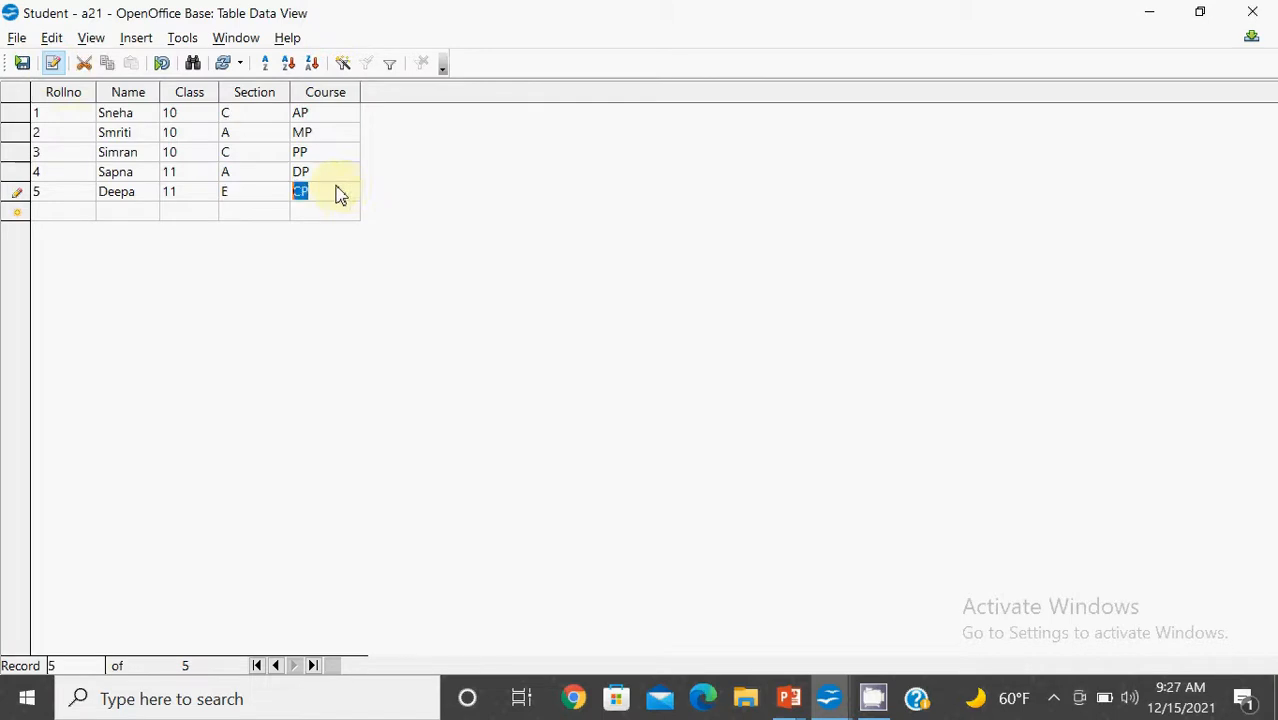
pyautogui.click(330, 219)
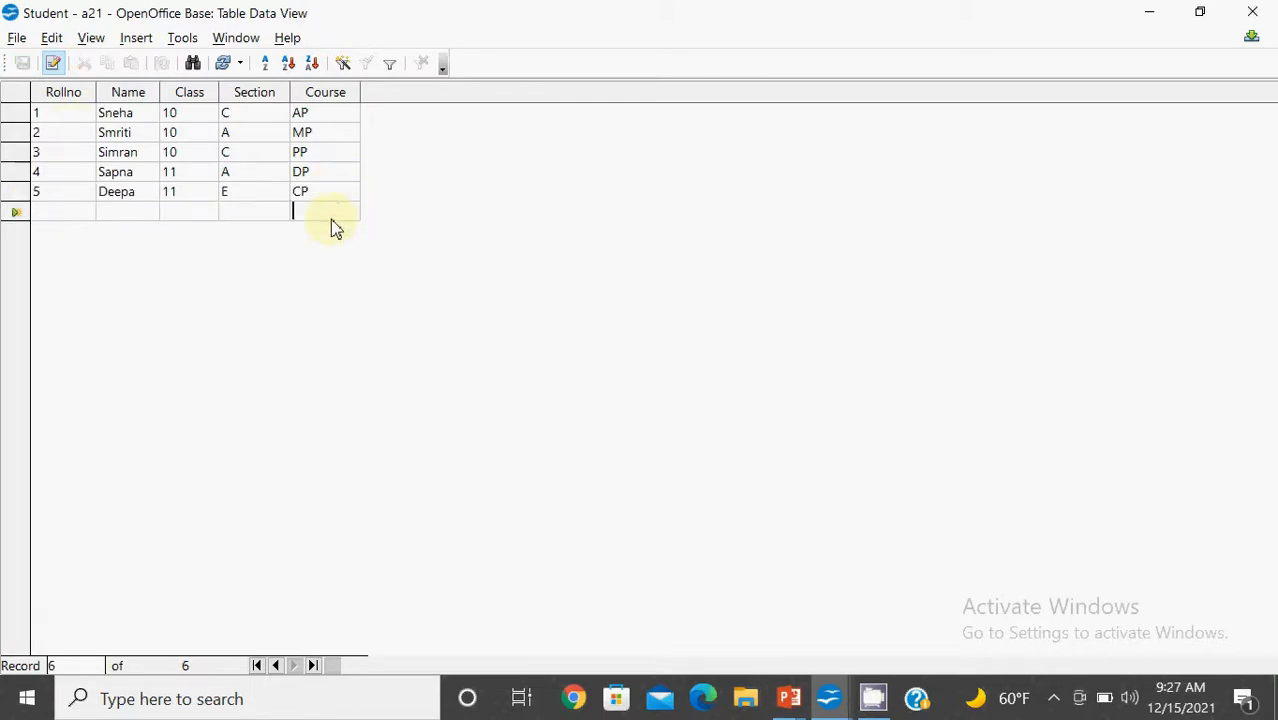
# Set the Class of record 4 to 12 and save the record.
pyautogui.click(181, 178)
pyautogui.click(159, 191)
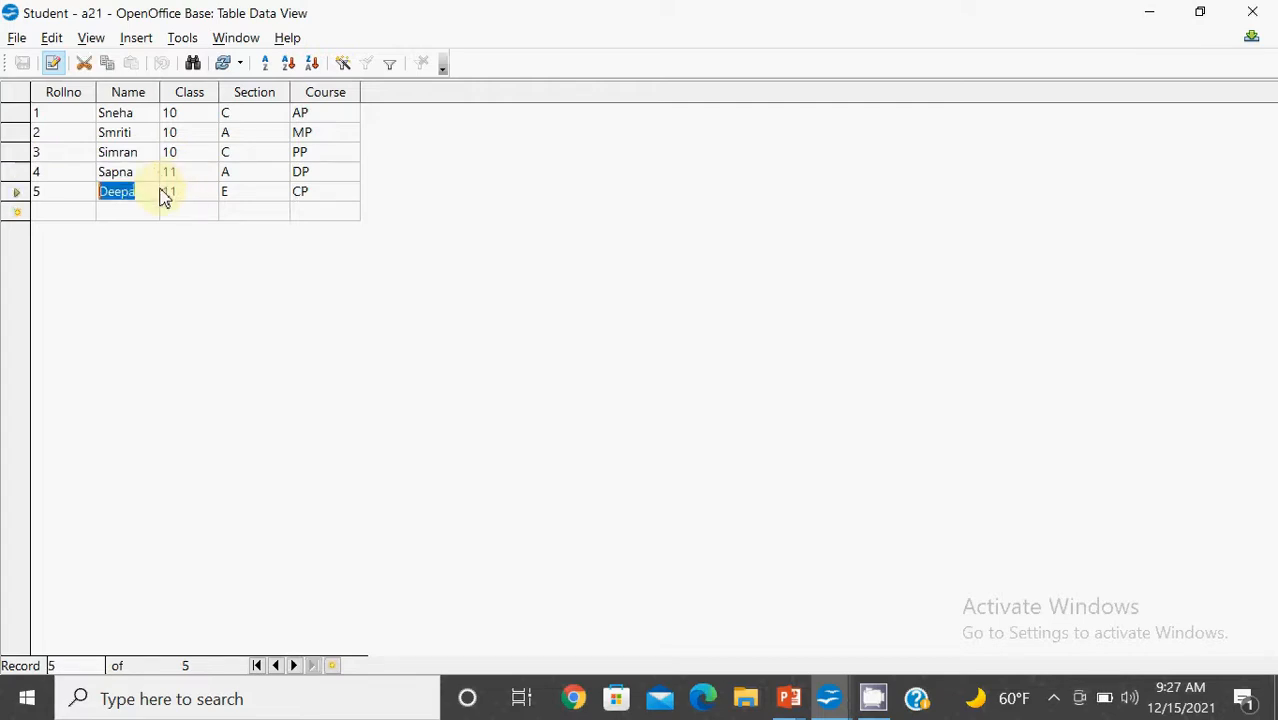
pyautogui.click(170, 172)
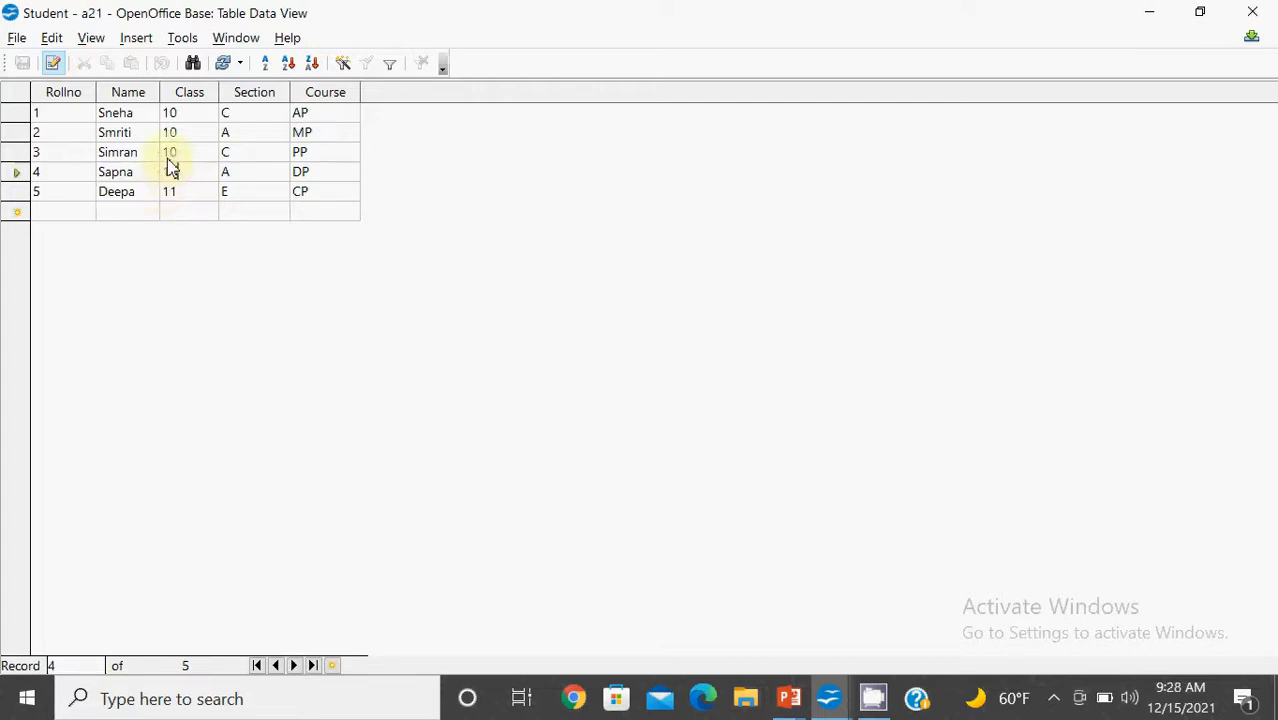
pyautogui.click(57, 68)
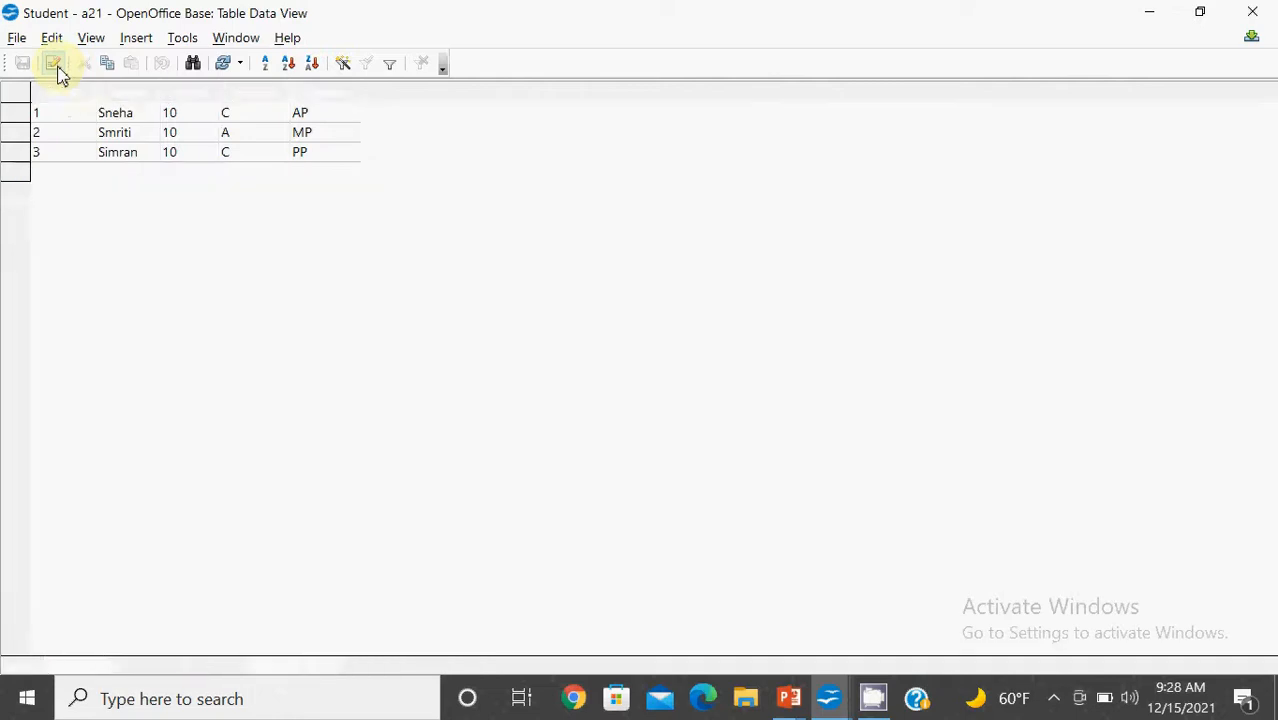
pyautogui.press('BackSpace')
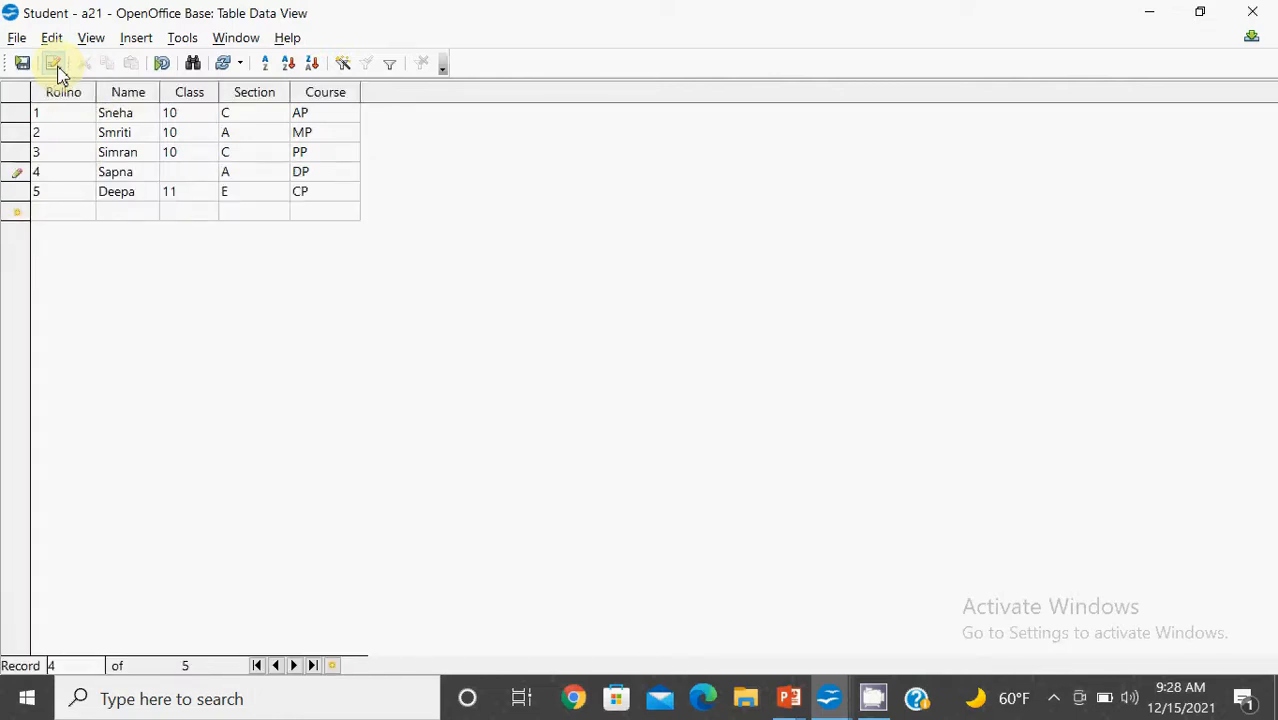
pyautogui.press('Tab')
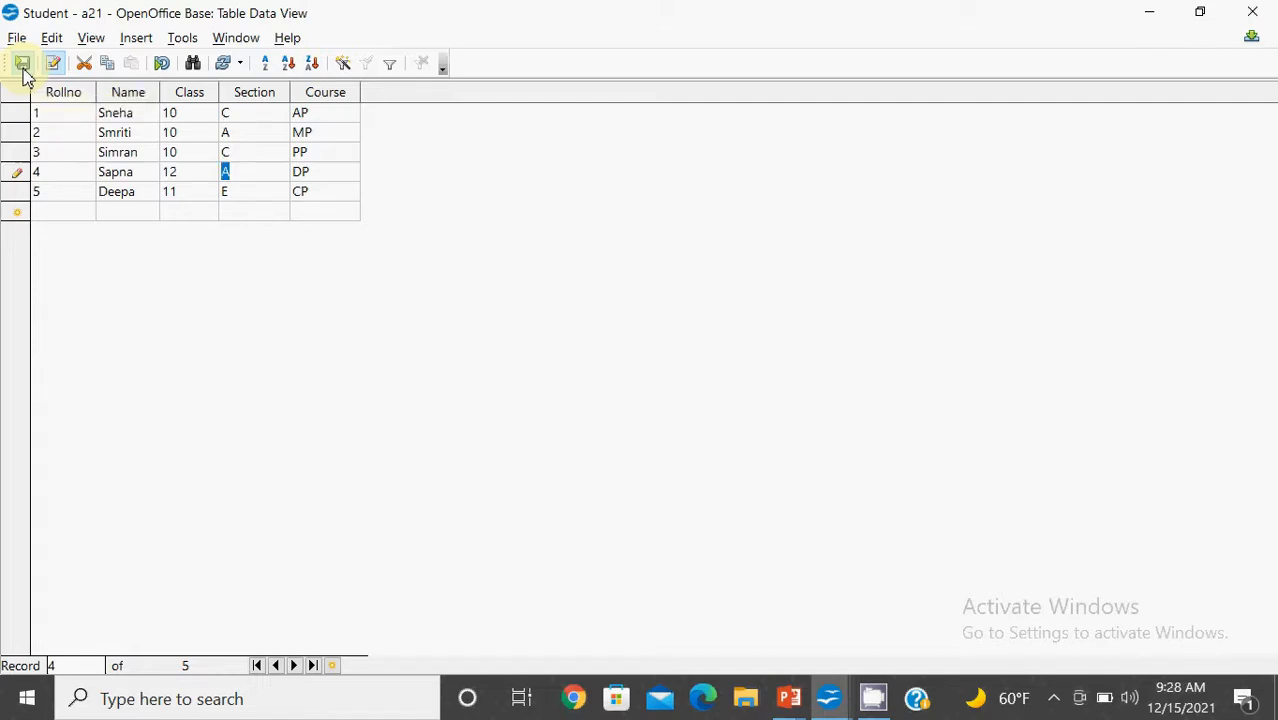
pyautogui.click(22, 64)
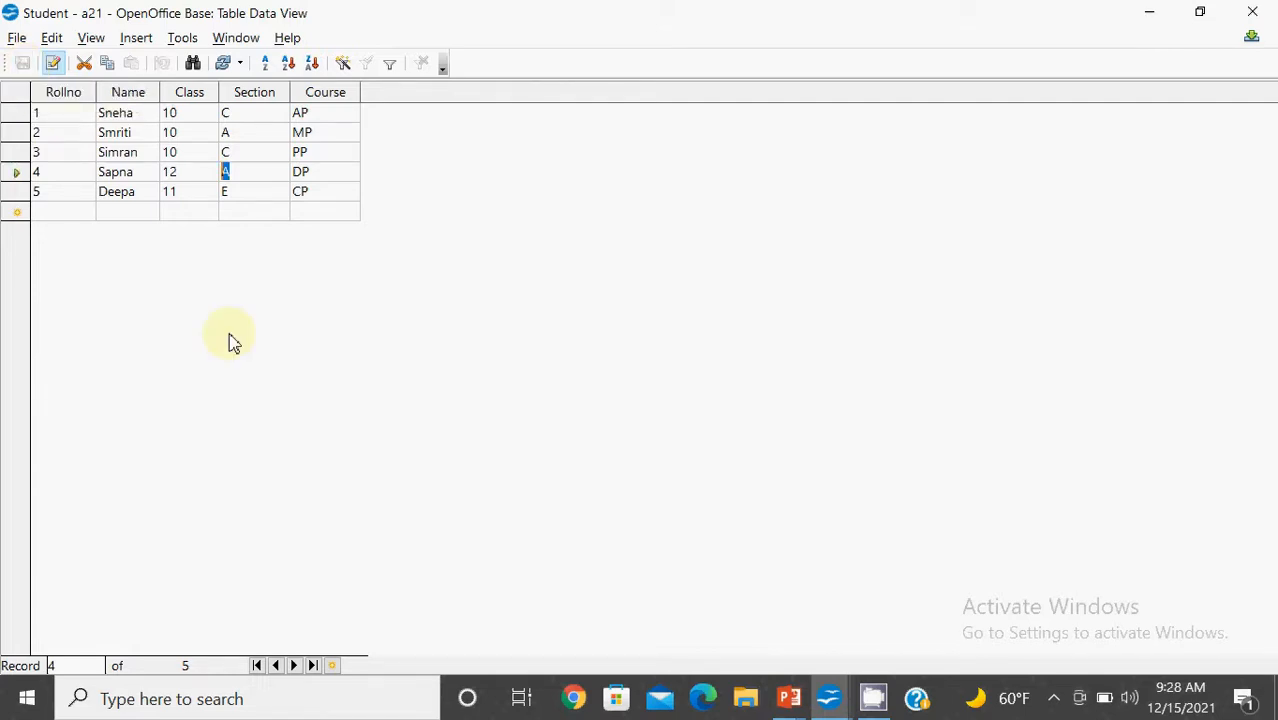
# Switch to the PowerPoint slide show and read the "Deleting records in table" slide.
pyautogui.hotkey('alt', 'Tab')
pyautogui.hotkey('alt', 'Tab')
pyautogui.hotkey('alt', 'Tab')
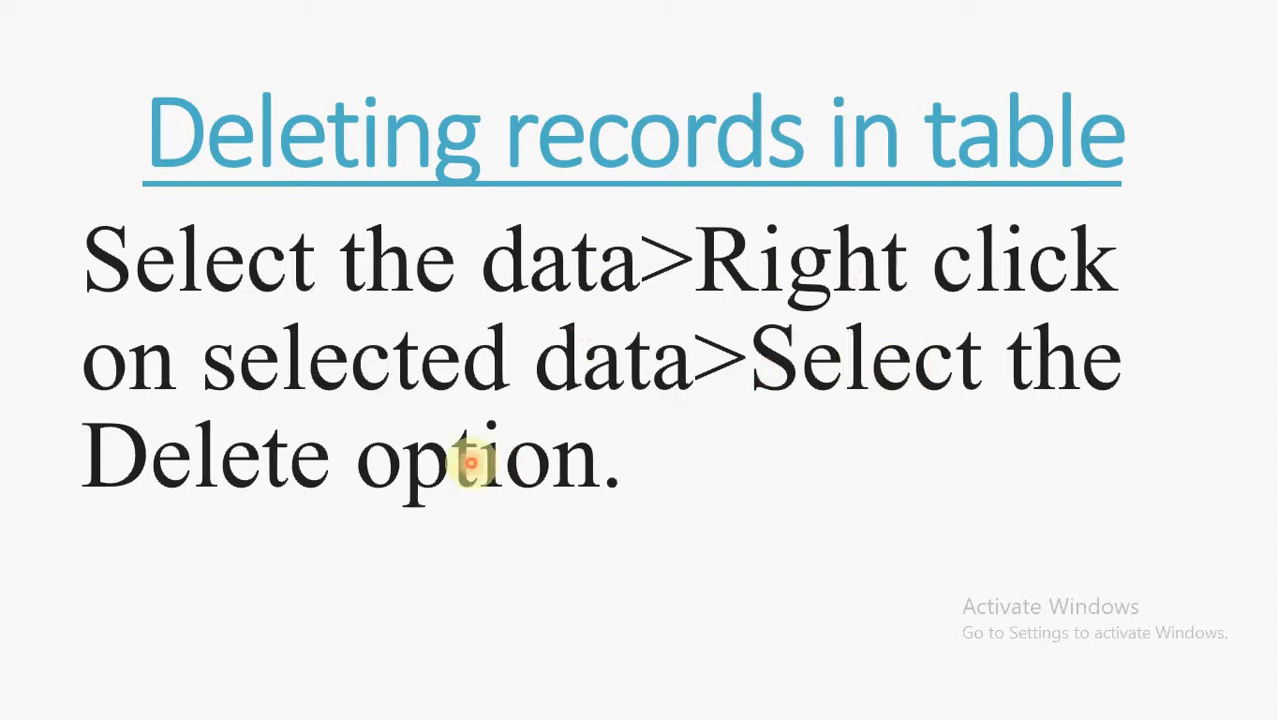
# Return to the Student table in OpenOffice Base and delete the Course value of record 5.
pyautogui.hotkey('alt', 'Tab')
pyautogui.hotkey('alt', 'Tab')
pyautogui.hotkey('alt', 'Tab')
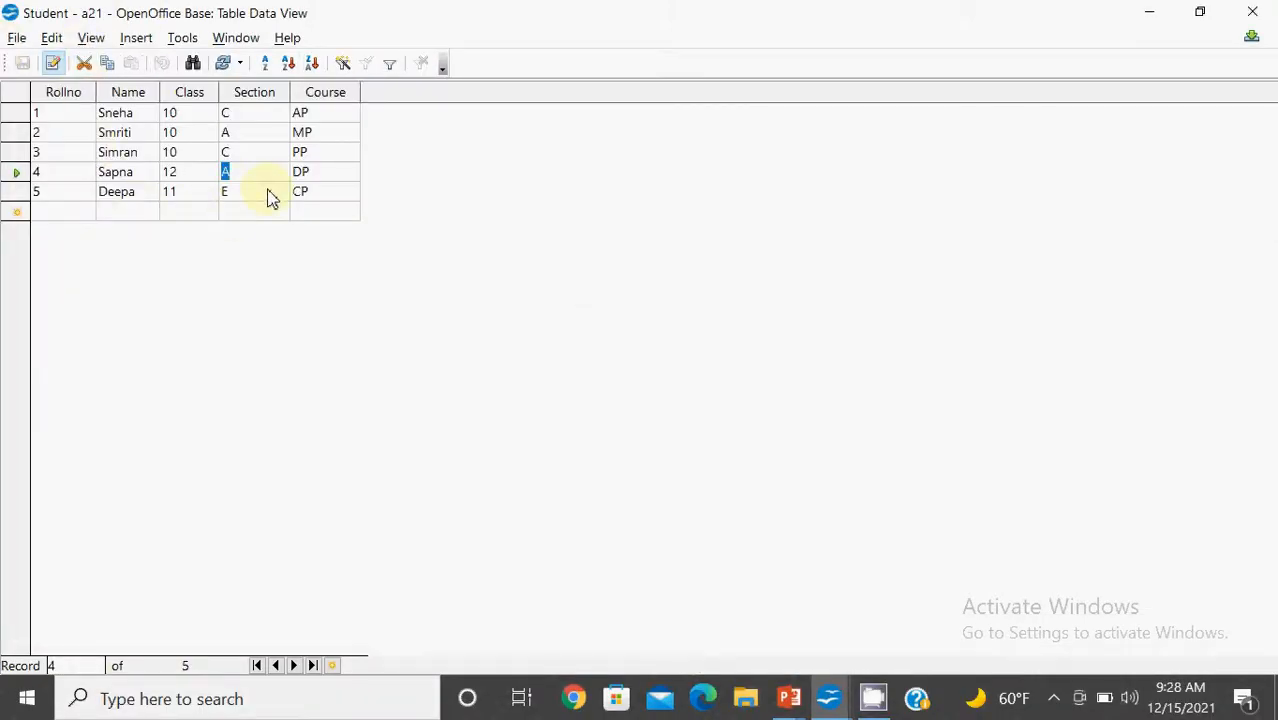
pyautogui.click(302, 194)
pyautogui.rightClick(302, 194)
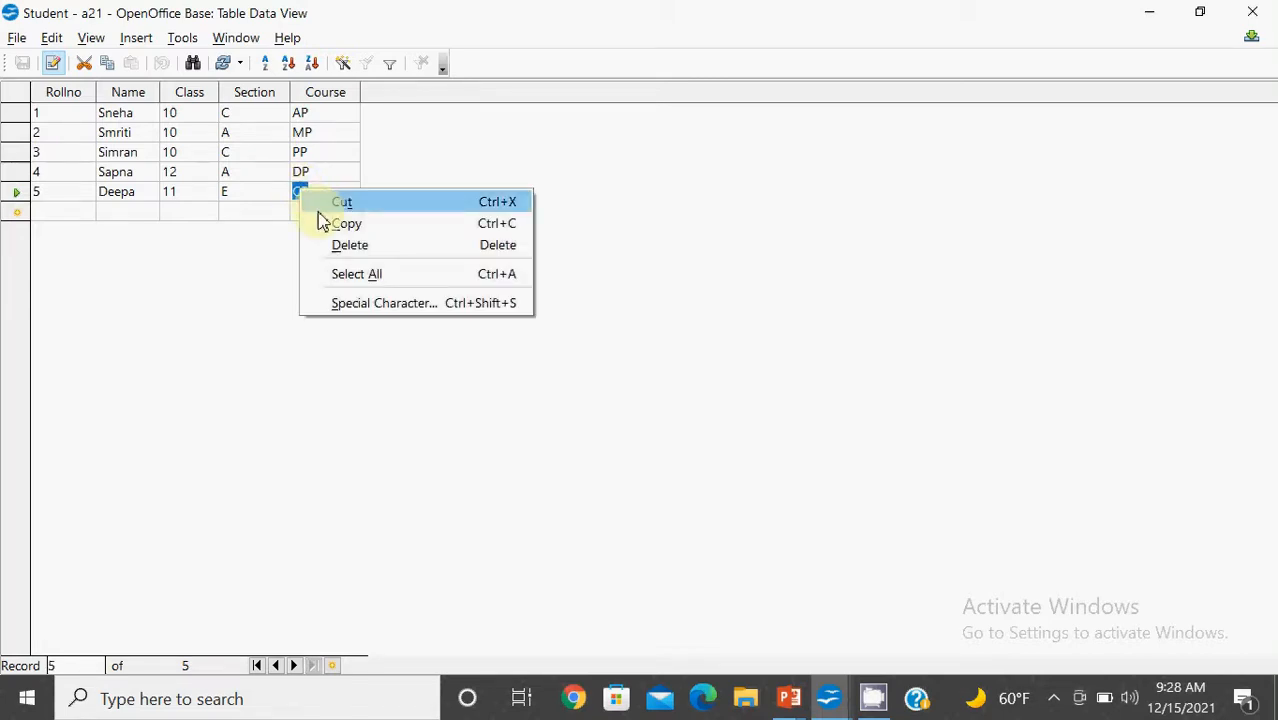
pyautogui.click(348, 246)
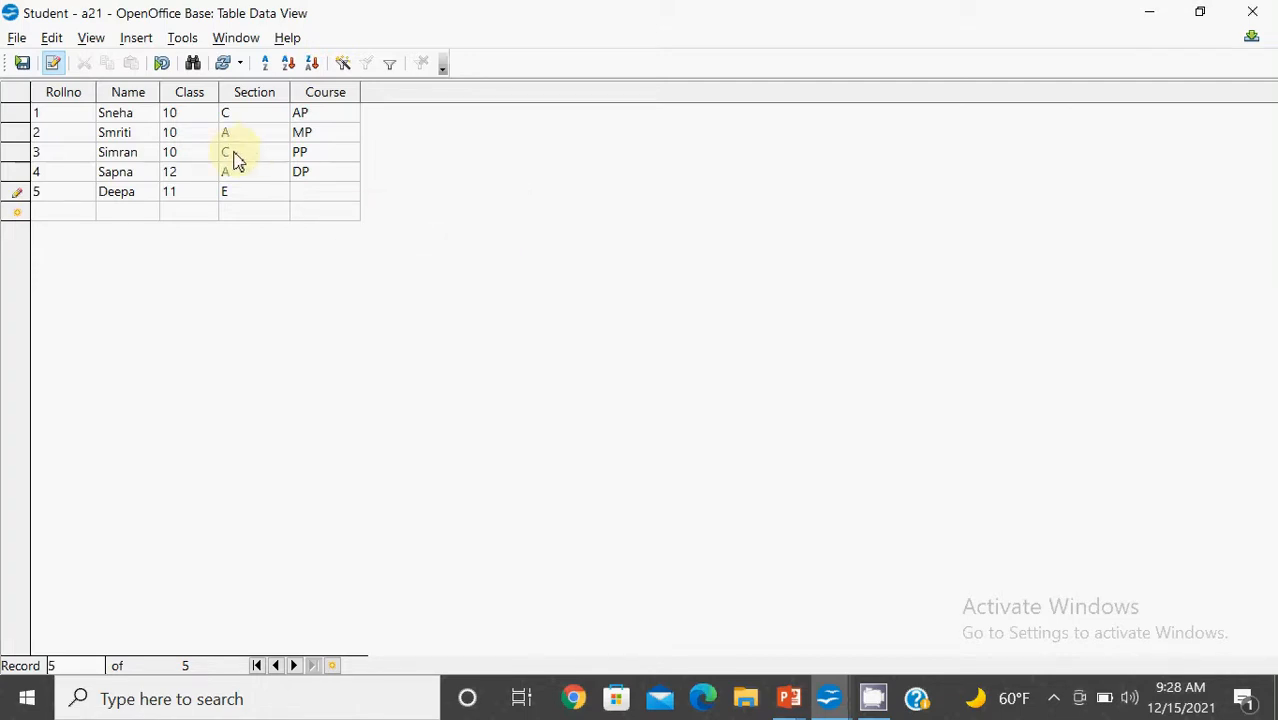
pyautogui.click(174, 157)
pyautogui.rightClick(175, 158)
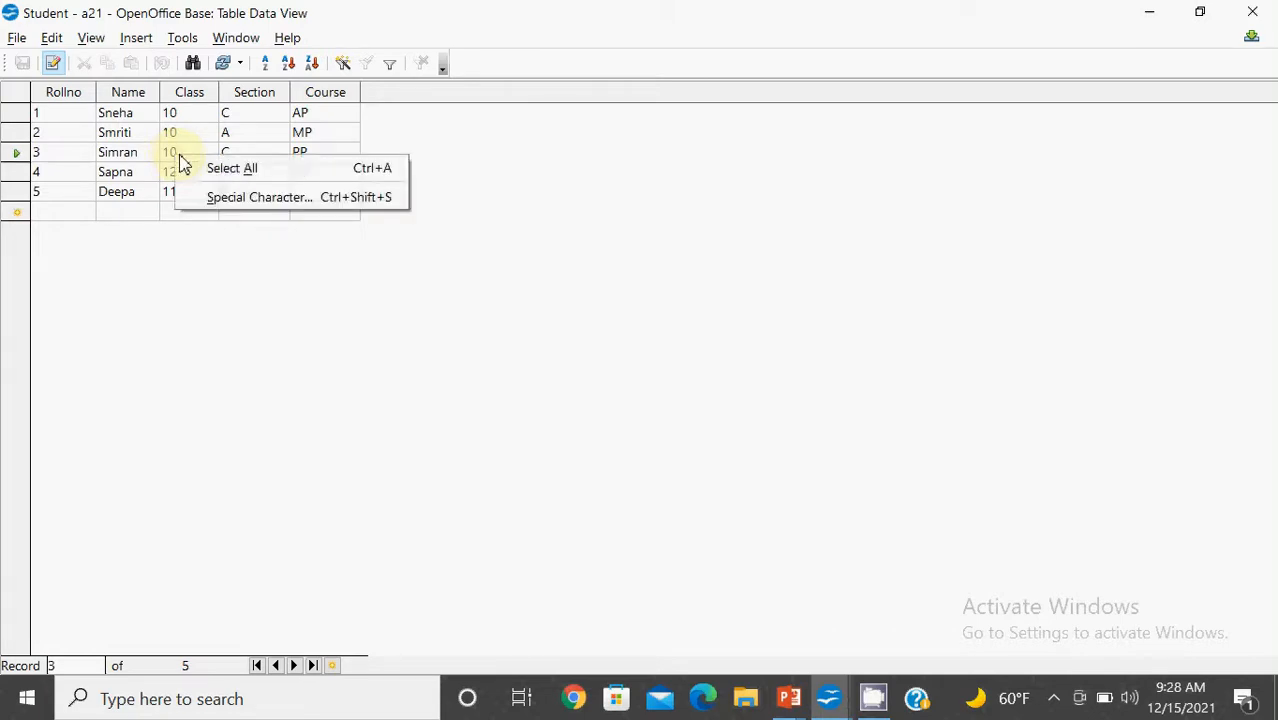
pyautogui.click(169, 156)
pyautogui.doubleClick(179, 151)
pyautogui.rightClick(160, 157)
pyautogui.click(218, 228)
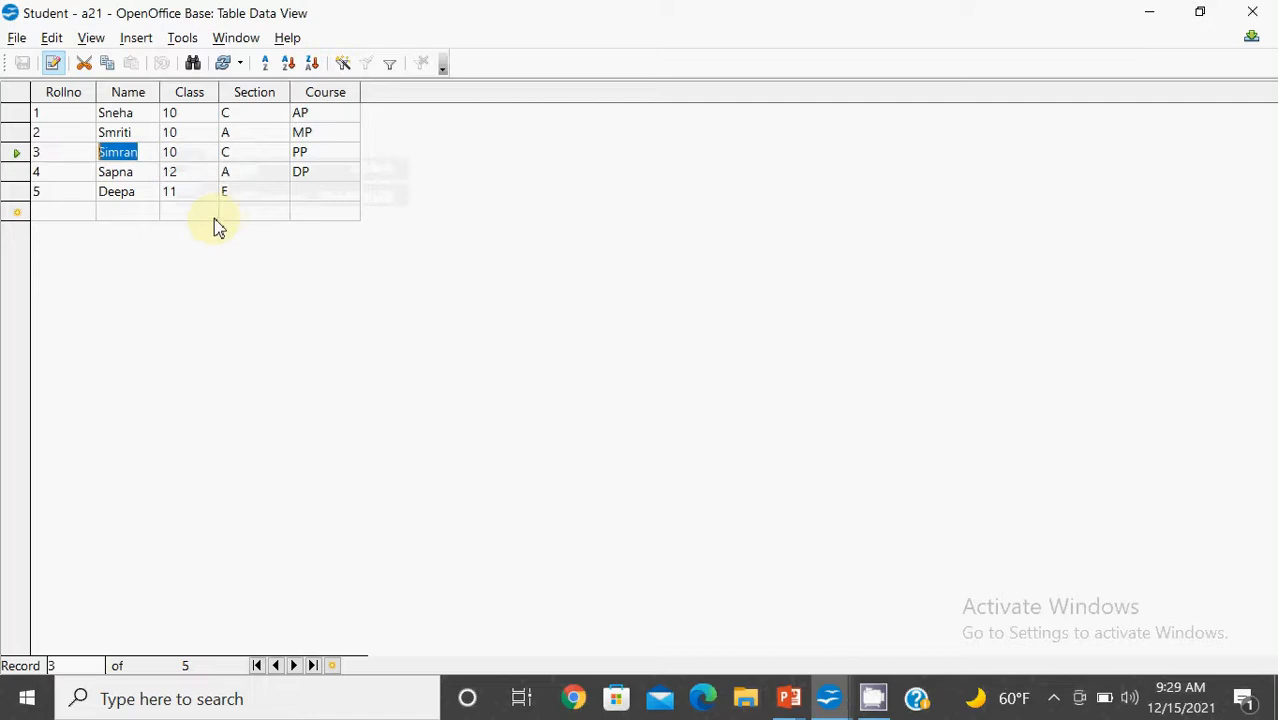
# Delete the Class value of record 5, leaving its other fields in place.
pyautogui.click(201, 199)
pyautogui.doubleClick(201, 199)
pyautogui.rightClick(201, 199)
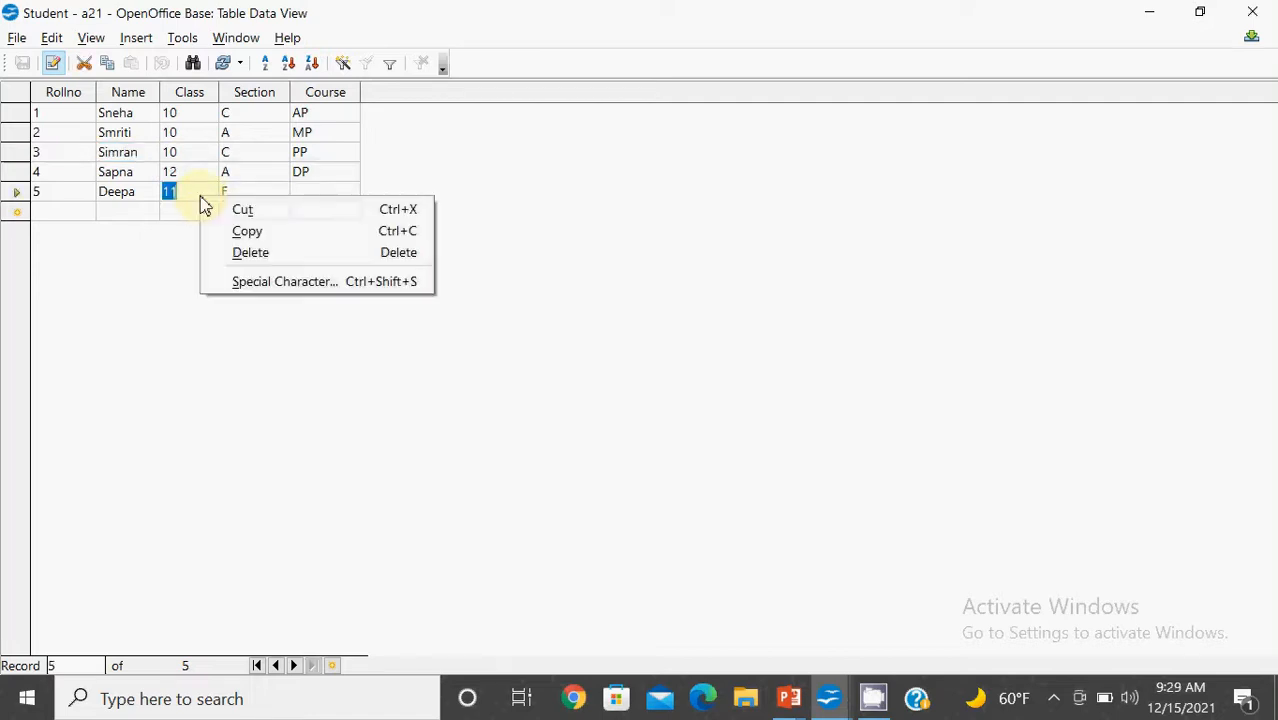
pyautogui.click(250, 253)
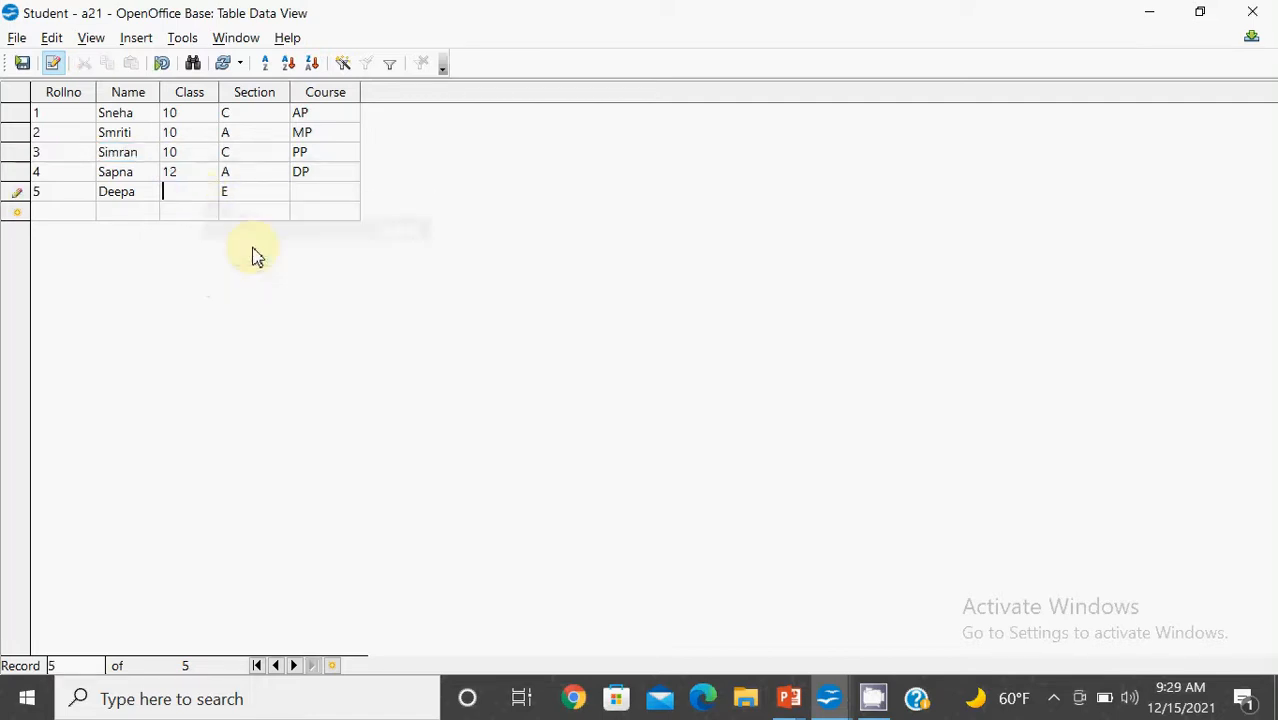
# Delete the whole record with Rollno 5 from the Student table and confirm the deletion.
pyautogui.click(12, 192)
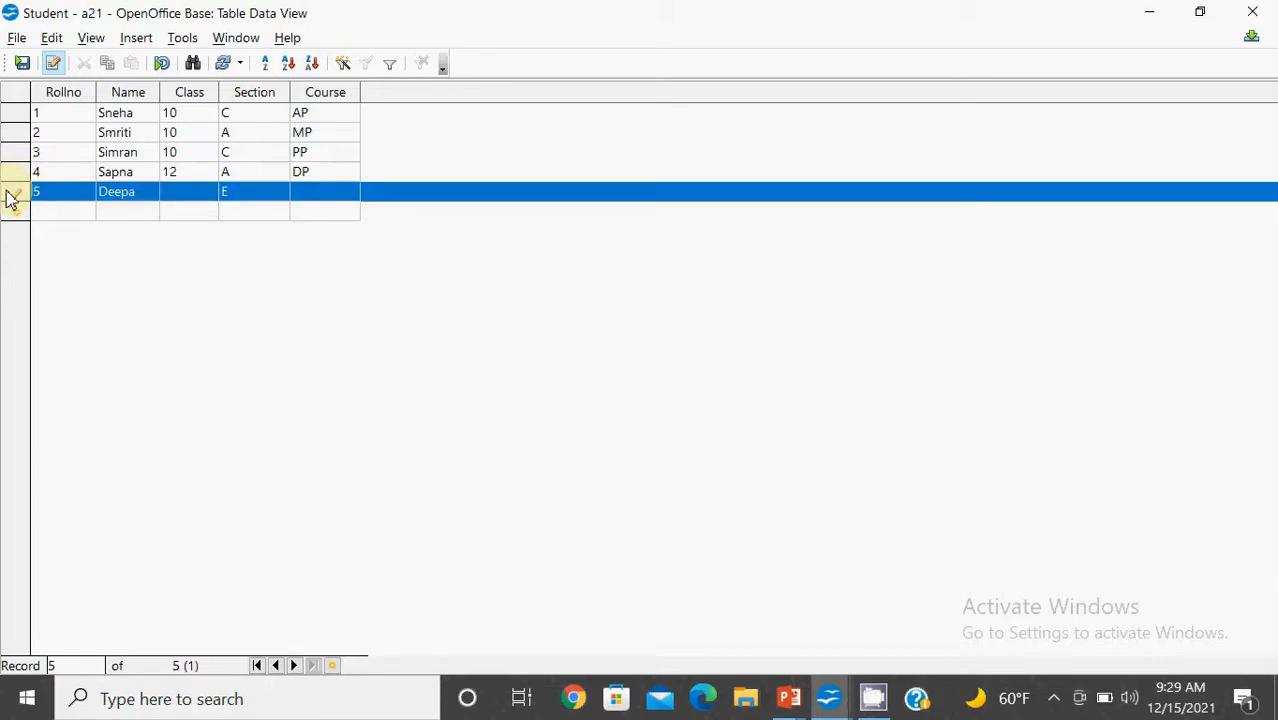
pyautogui.rightClick(11, 197)
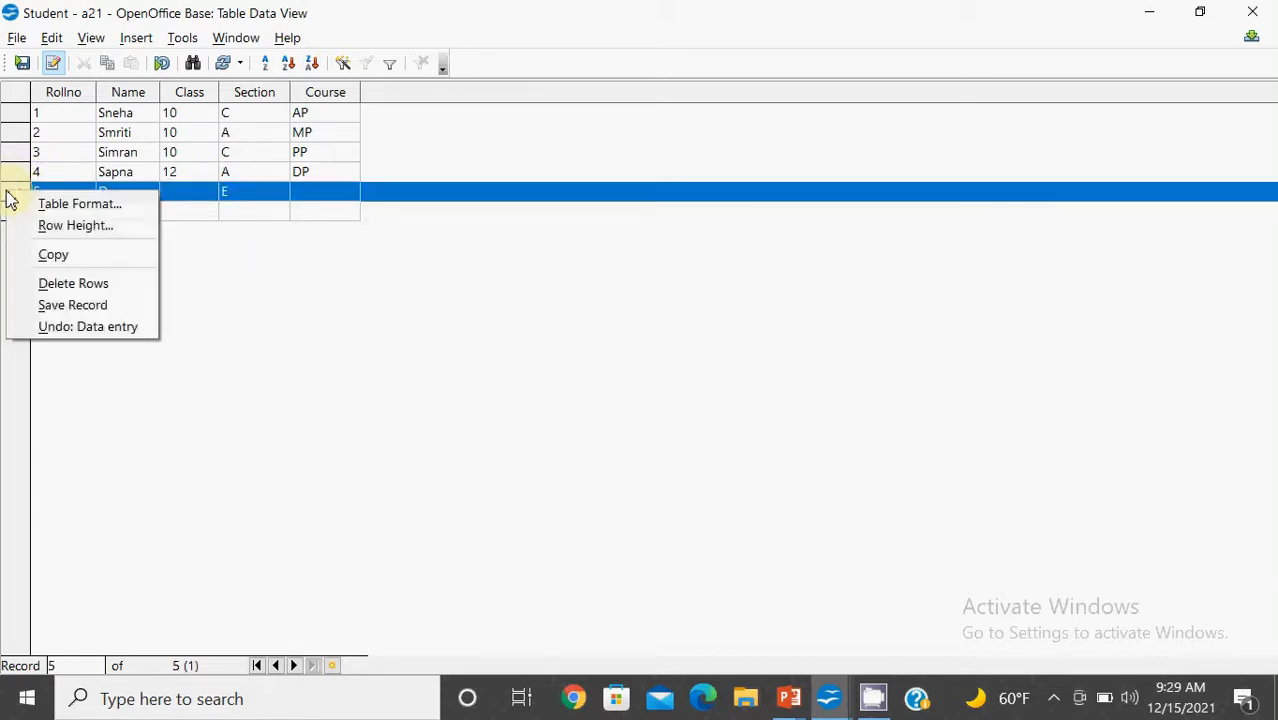
pyautogui.click(63, 286)
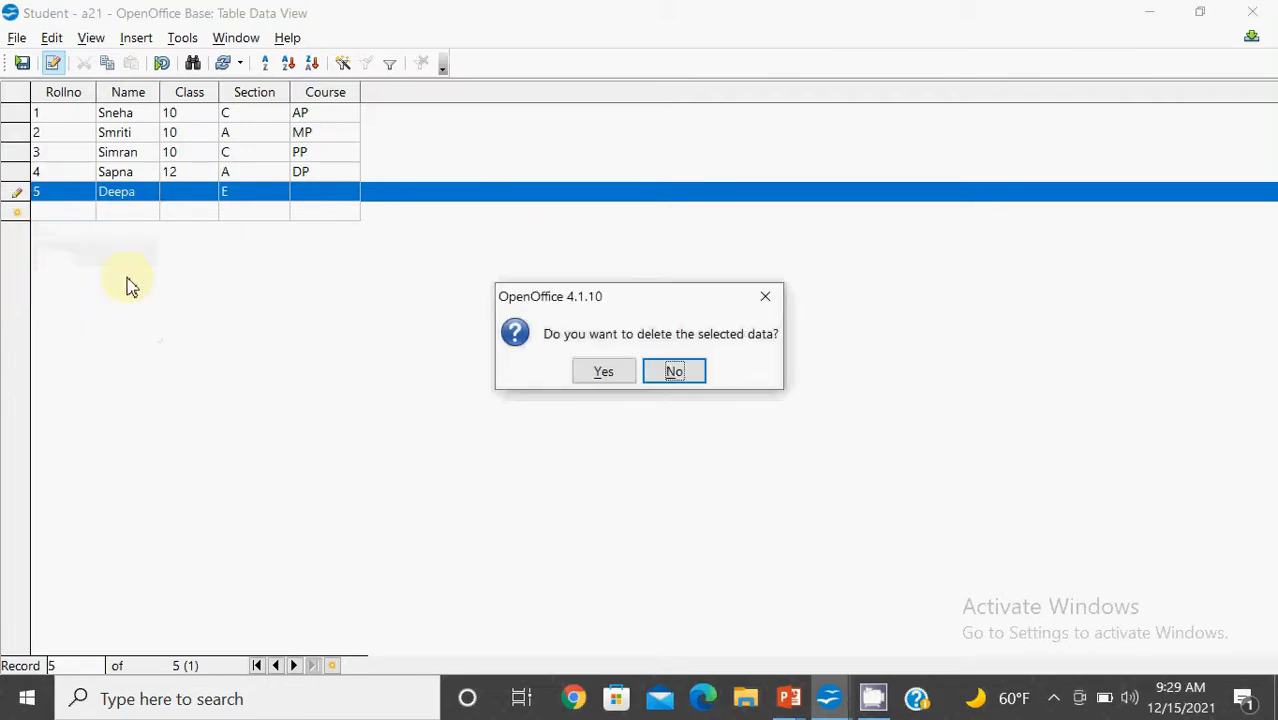
pyautogui.click(598, 371)
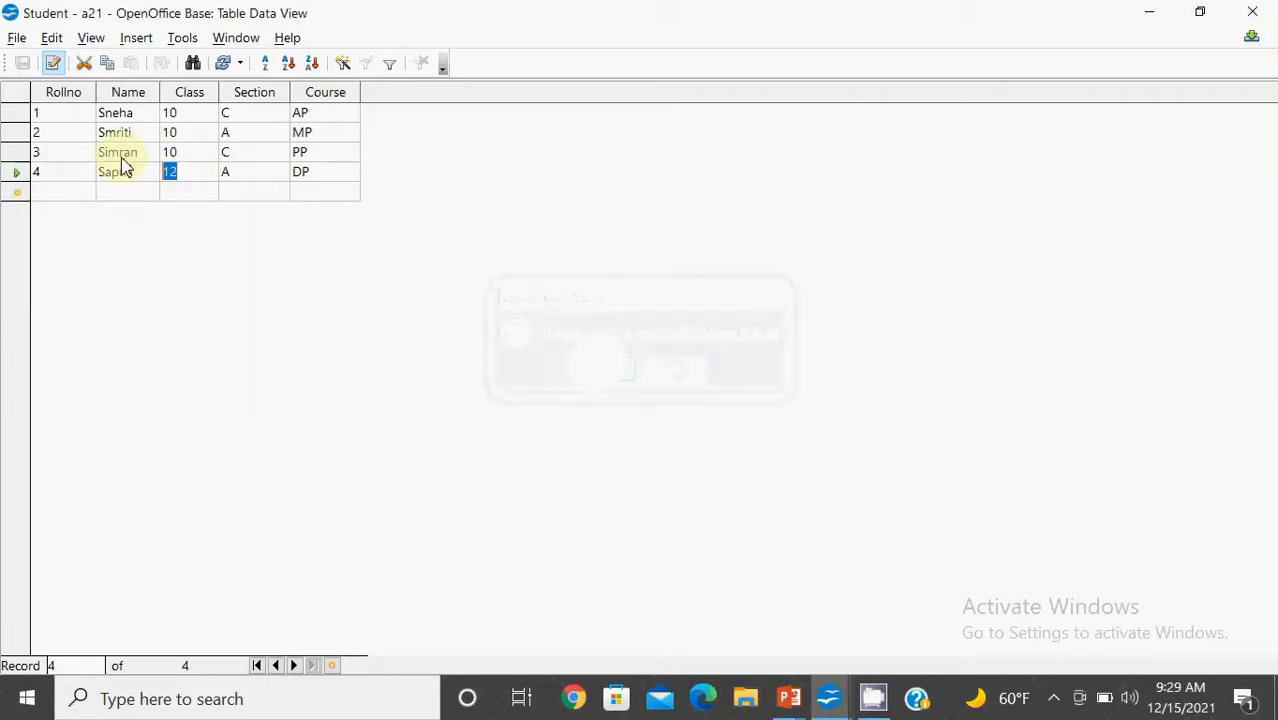
# Select the records with Rollno 1 and 3 together and delete both rows from the Student table.
pyautogui.click(15, 112)
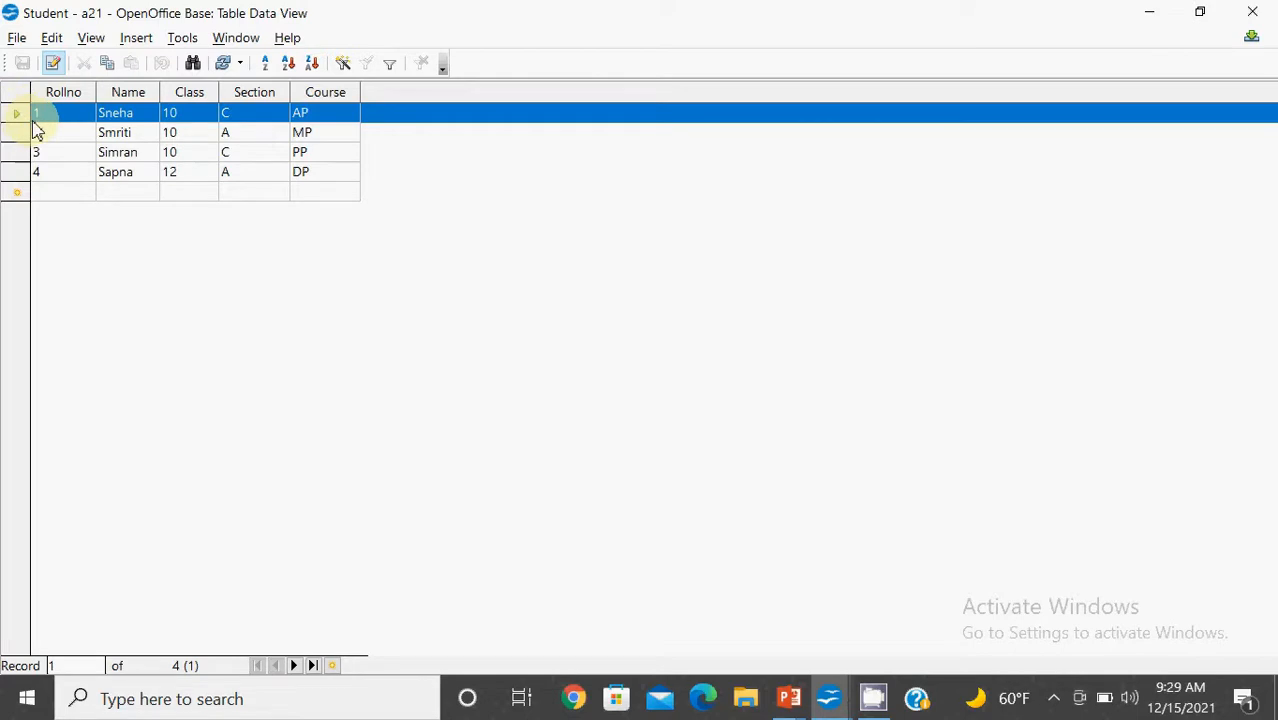
pyautogui.keyDown('ctrl'); pyautogui.click(22, 155); pyautogui.keyUp('ctrl')
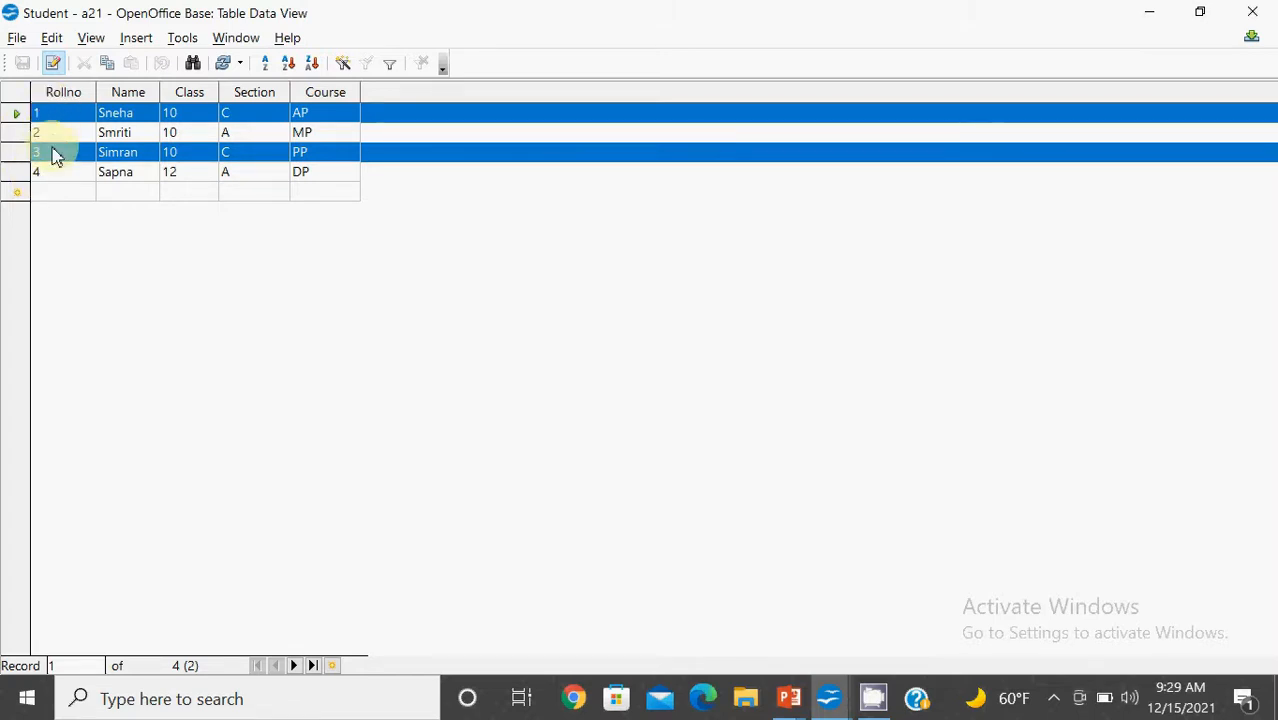
pyautogui.rightClick(55, 158)
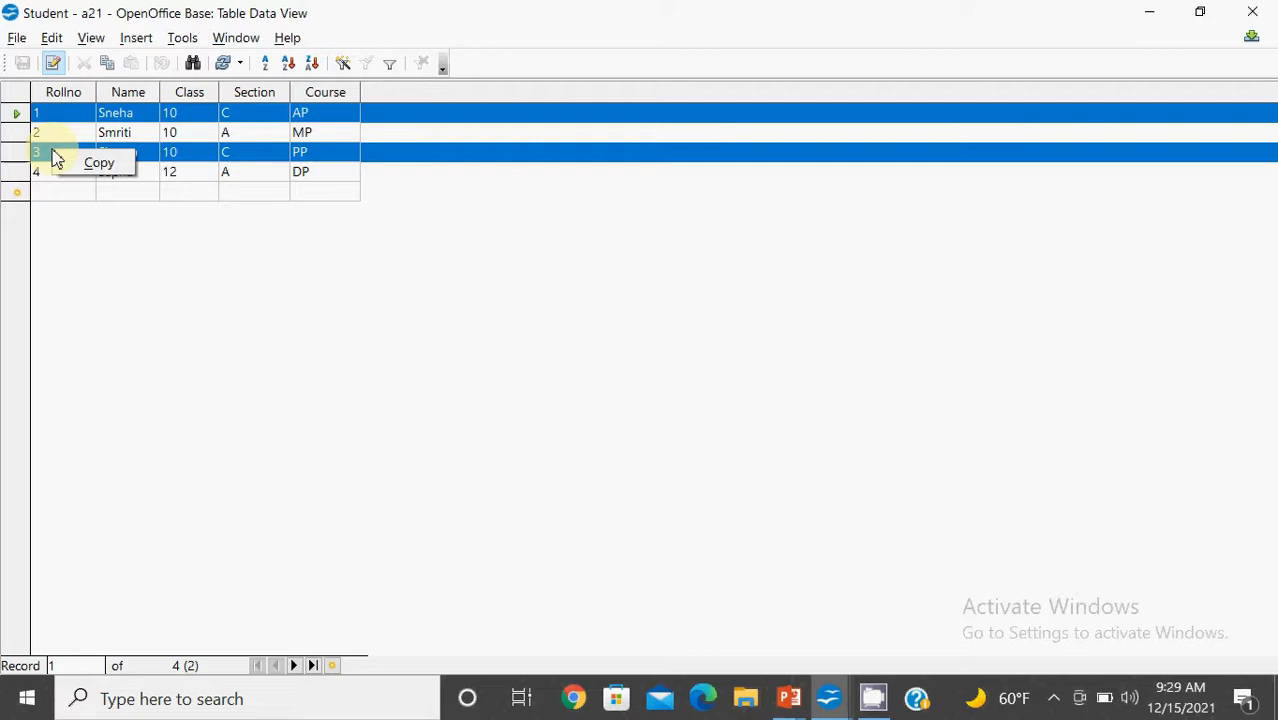
pyautogui.click(36, 150)
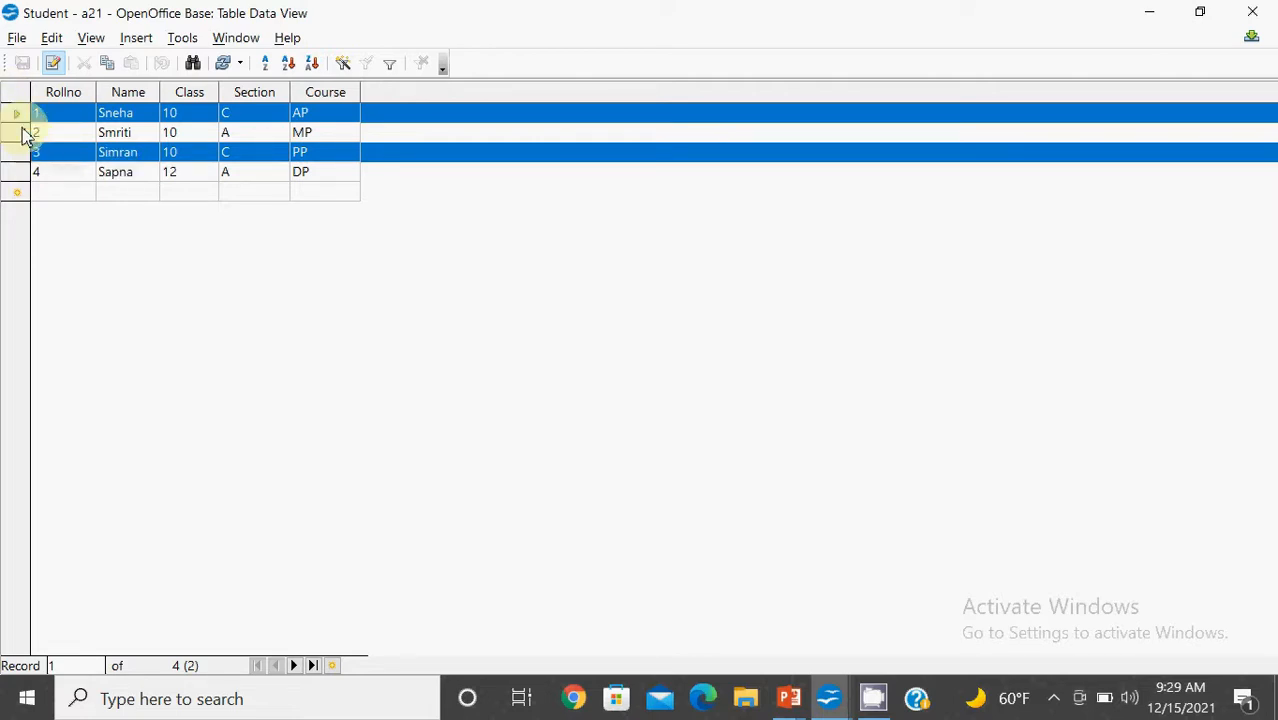
pyautogui.rightClick(22, 158)
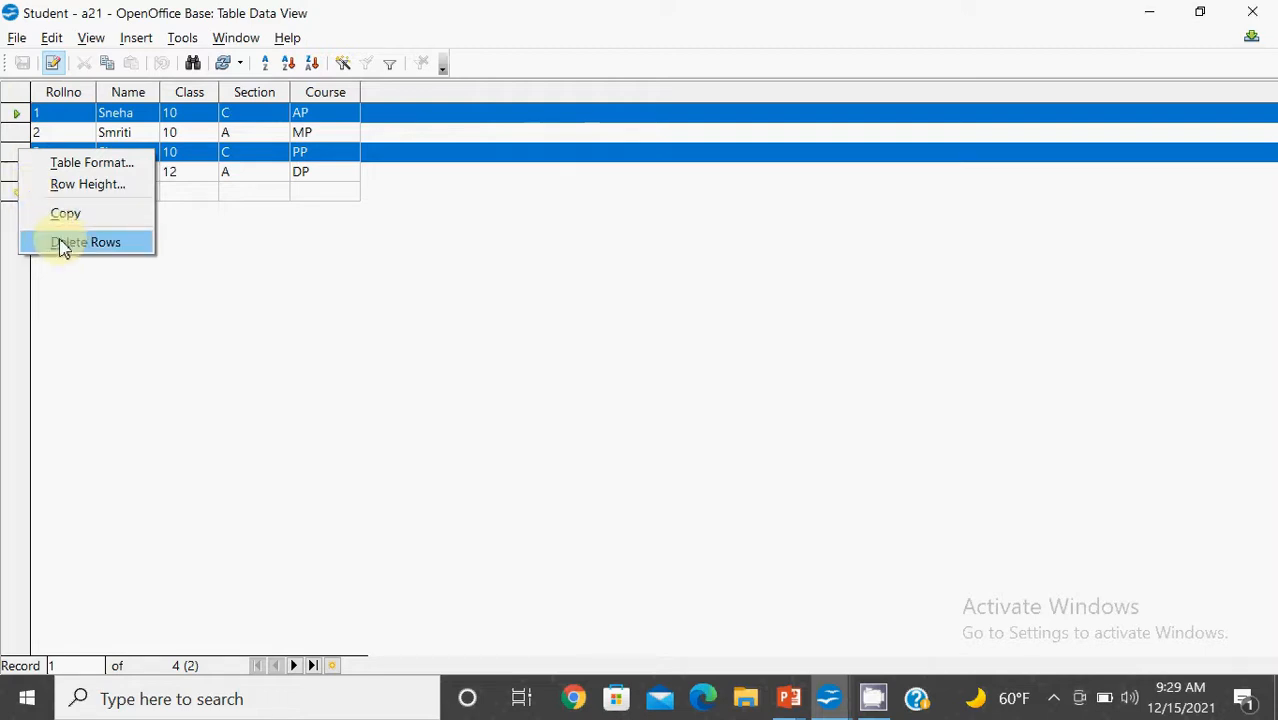
pyautogui.click(85, 242)
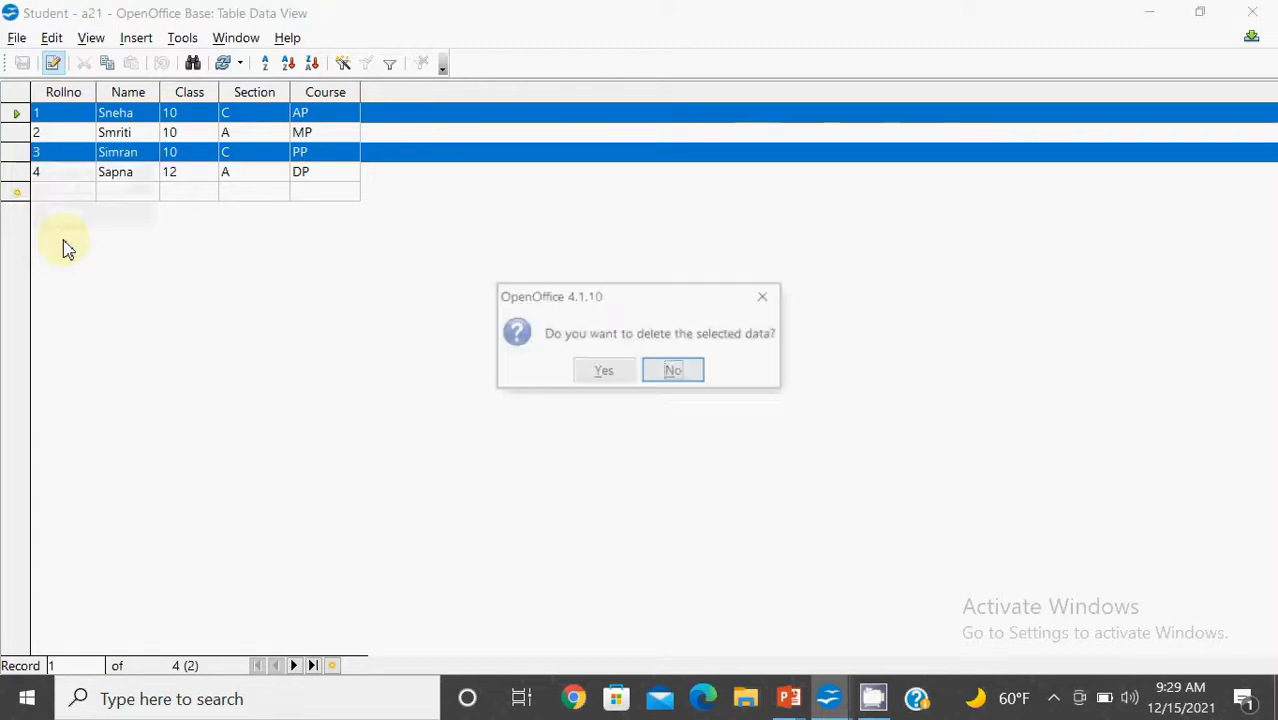
pyautogui.click(606, 378)
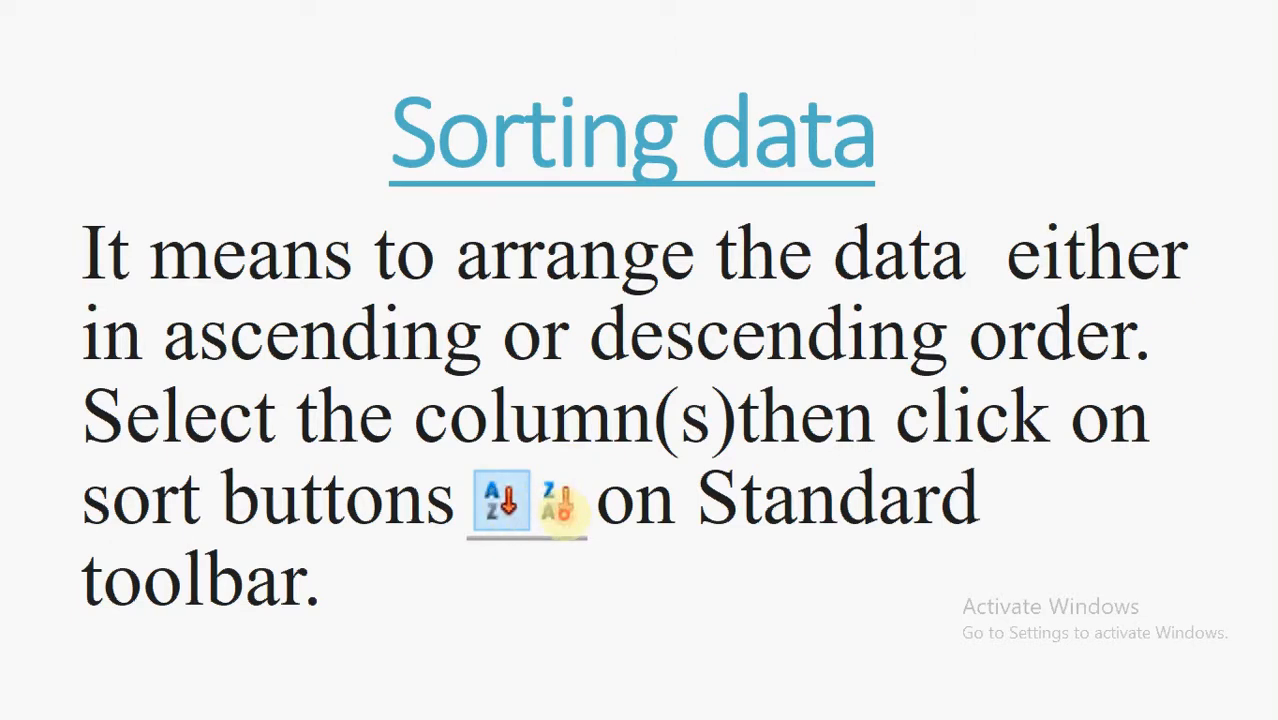
# Return to the Student table and add a record with Rollno 3, the student's name, Class 10, Section D and Course FP.
pyautogui.hotkey('alt', 'Tab')
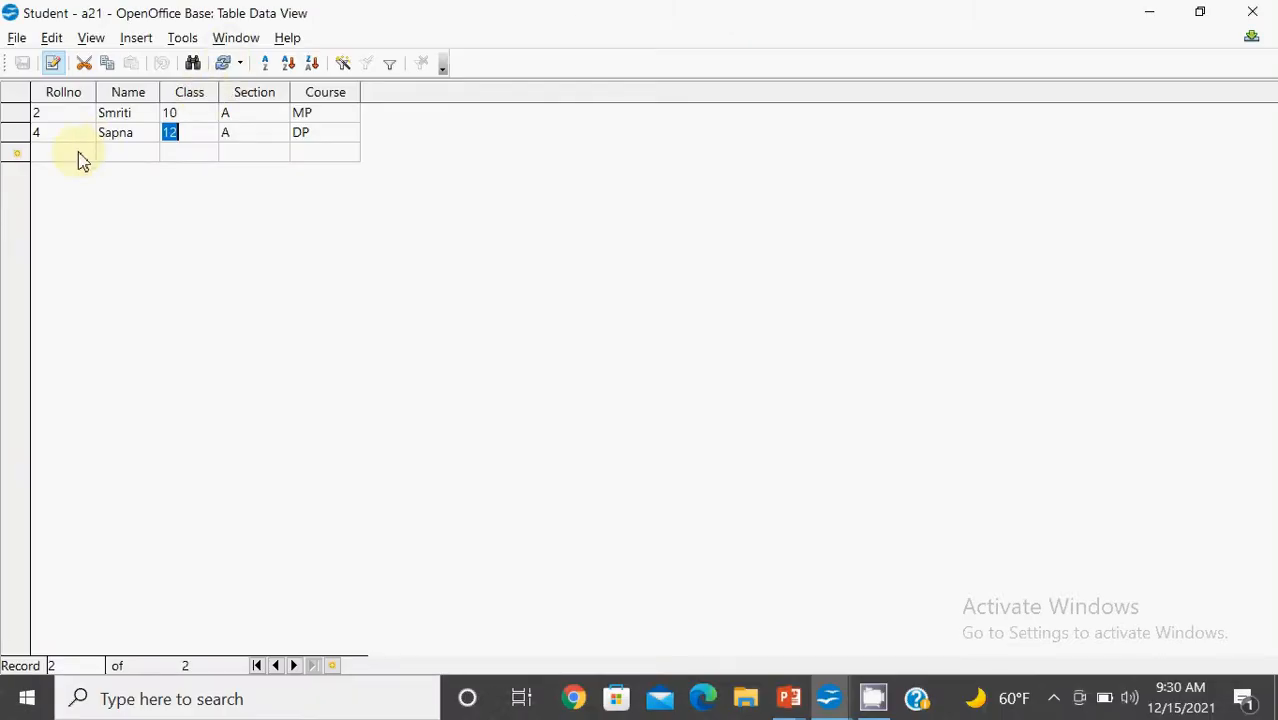
pyautogui.click(81, 158)
pyautogui.write('3 ')
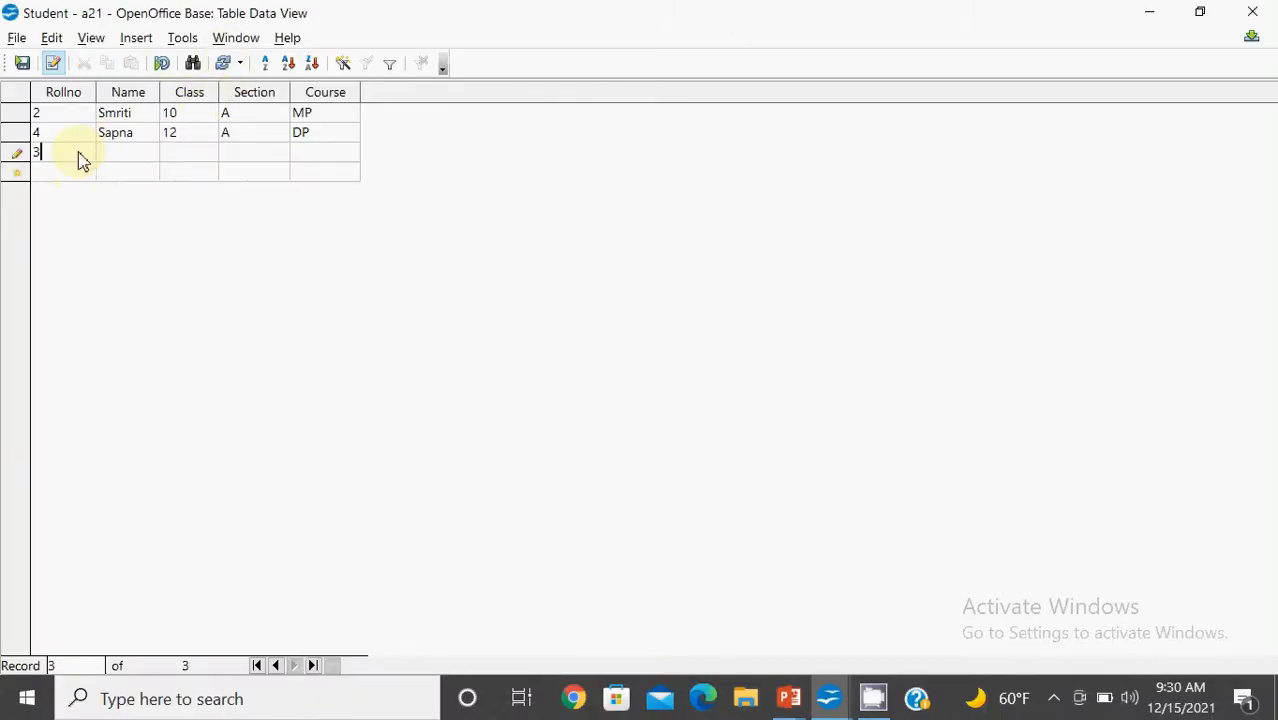
pyautogui.write('Simran ')
pyautogui.write('10 ')
pyautogui.write('D ')
pyautogui.write('FP')
pyautogui.hotkey('shift', 'Tab')
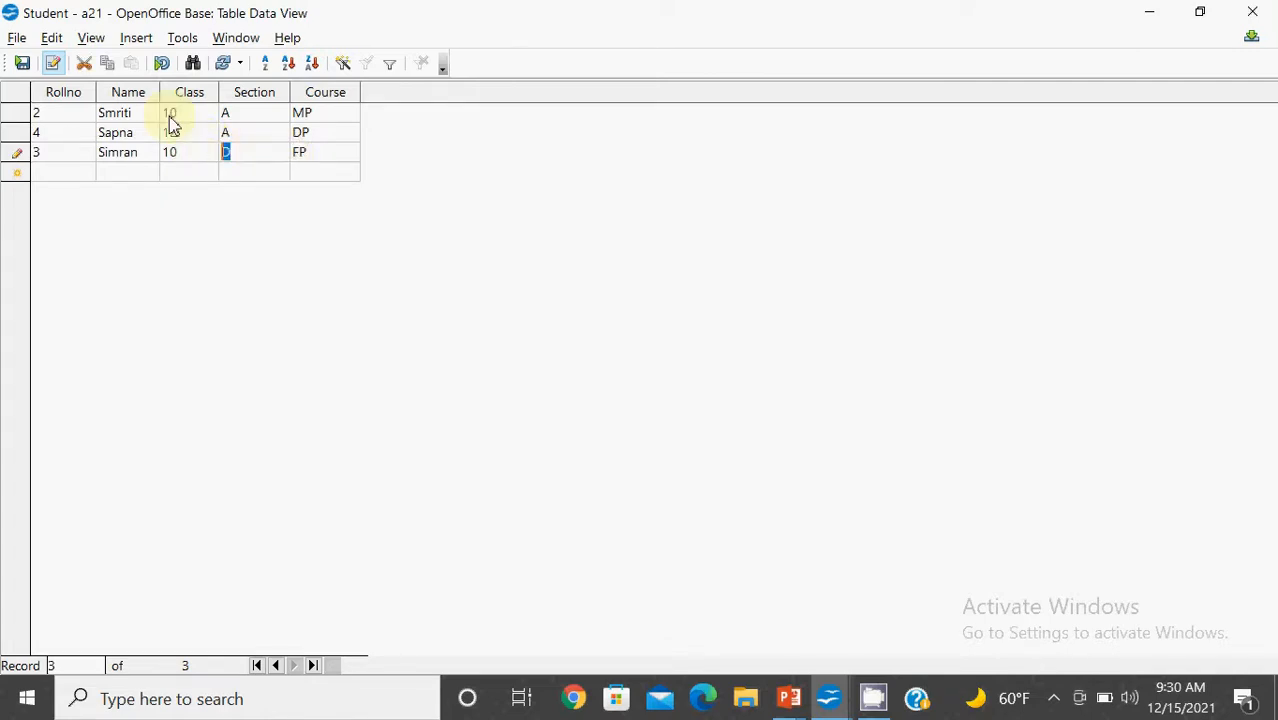
pyautogui.click(170, 117)
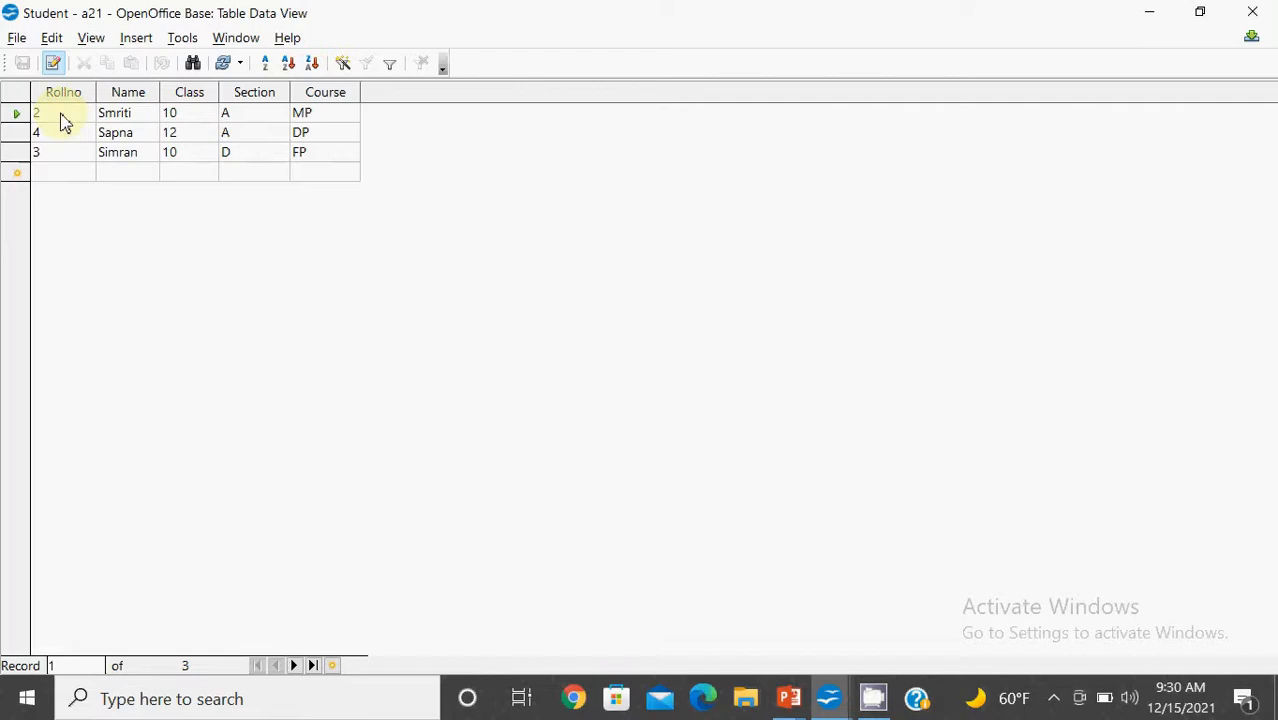
# Add another record with Rollno 5, the student's name, Class 11, Section A and Course DP.
pyautogui.click(60, 173)
pyautogui.write('5')
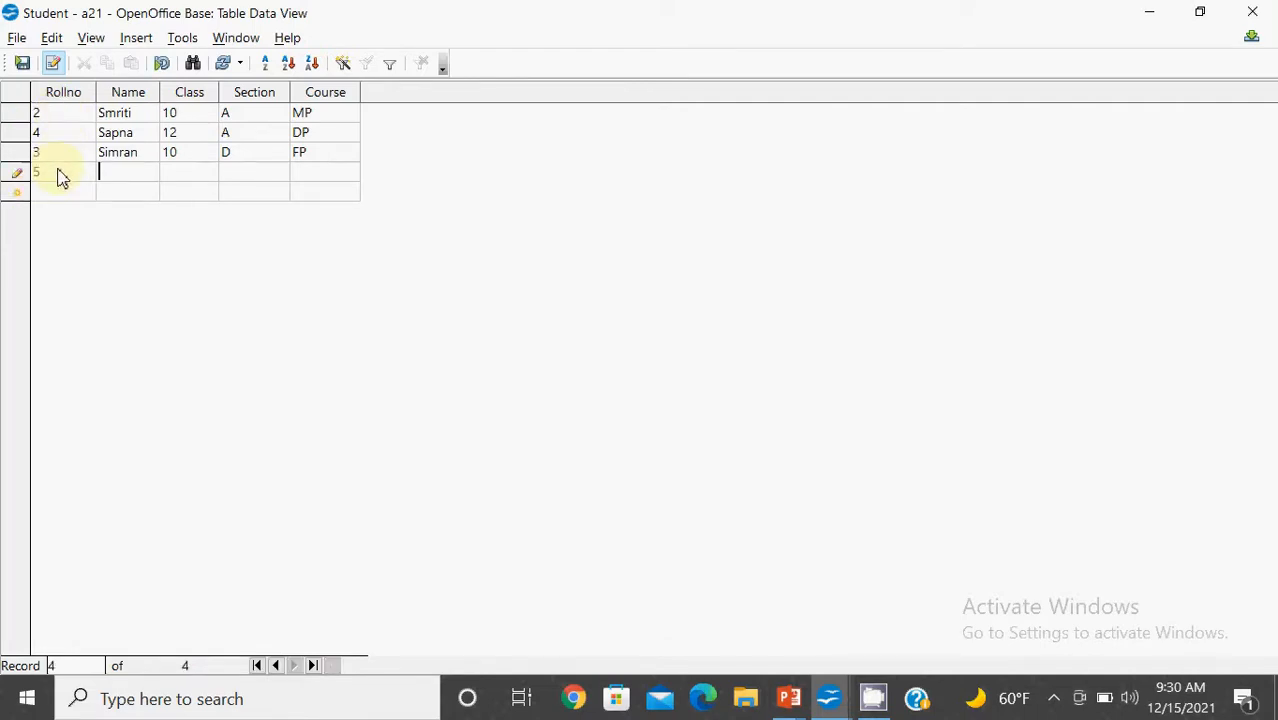
pyautogui.write('Renu')
pyautogui.press('Tab')
pyautogui.write('11')
pyautogui.press('Tab')
pyautogui.write('DP')
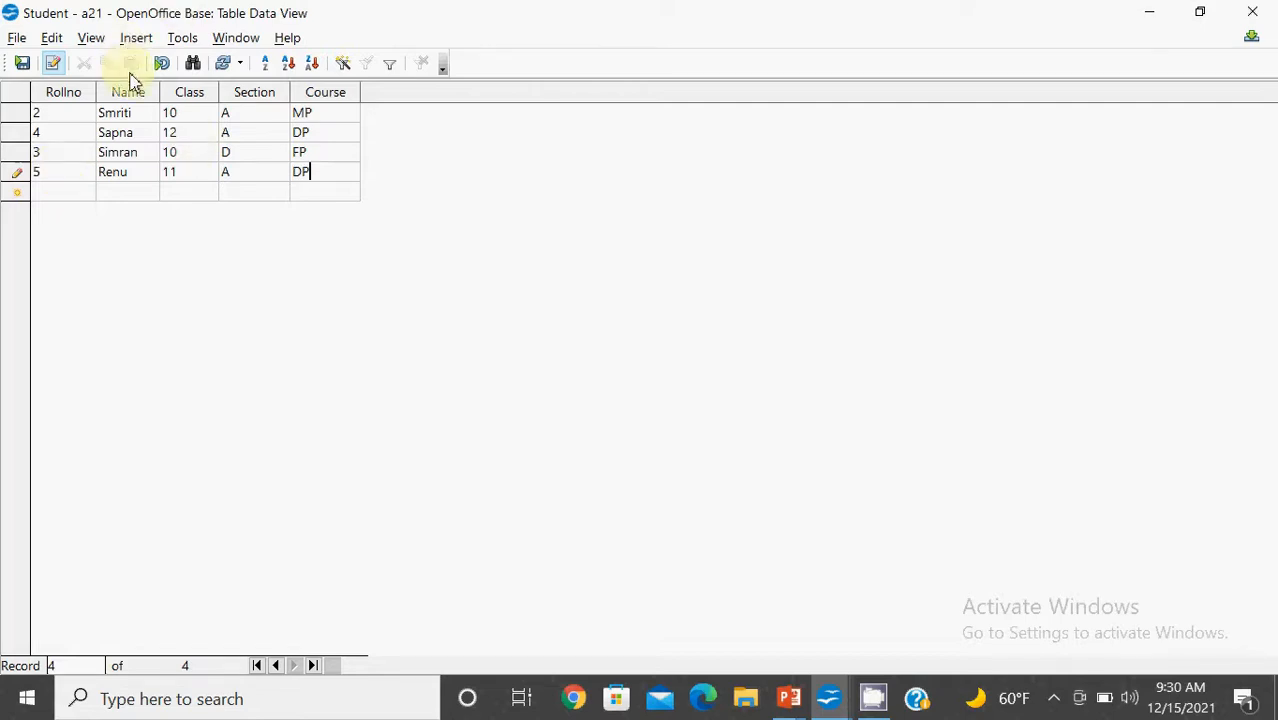
# Sort the Student table by Rollno in ascending order, saving the pending record changes.
pyautogui.click(77, 93)
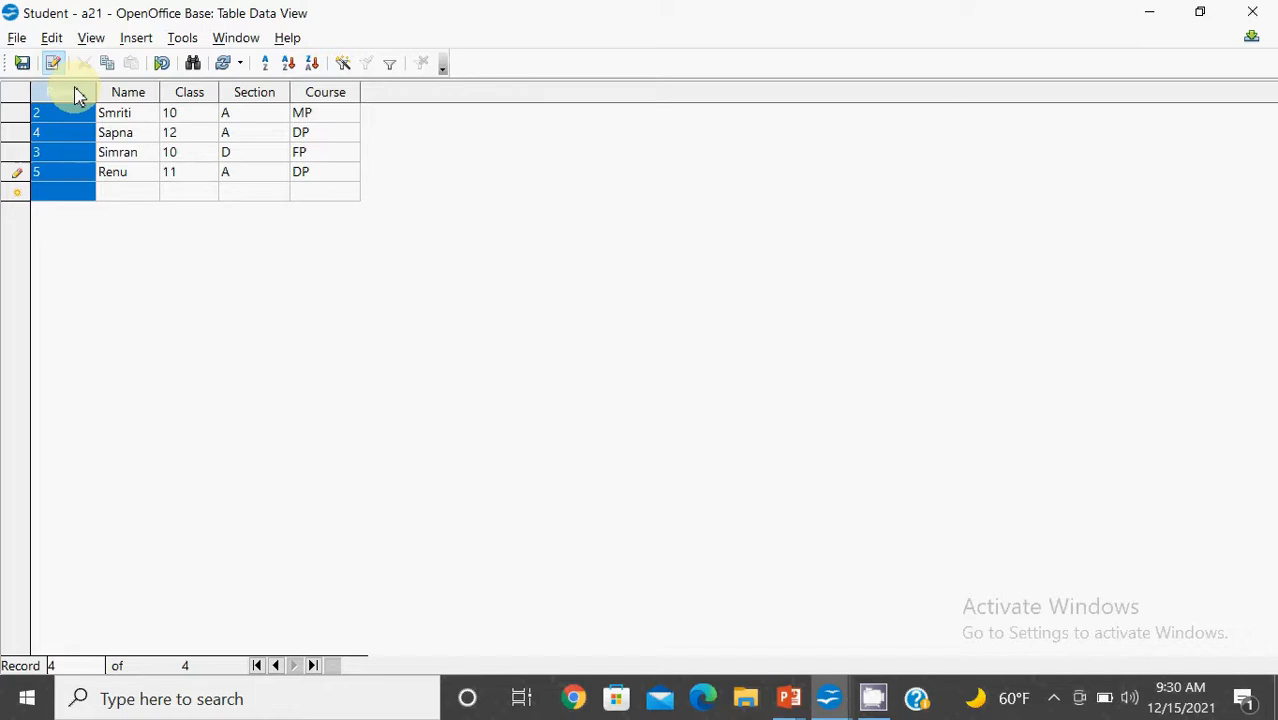
pyautogui.click(287, 65)
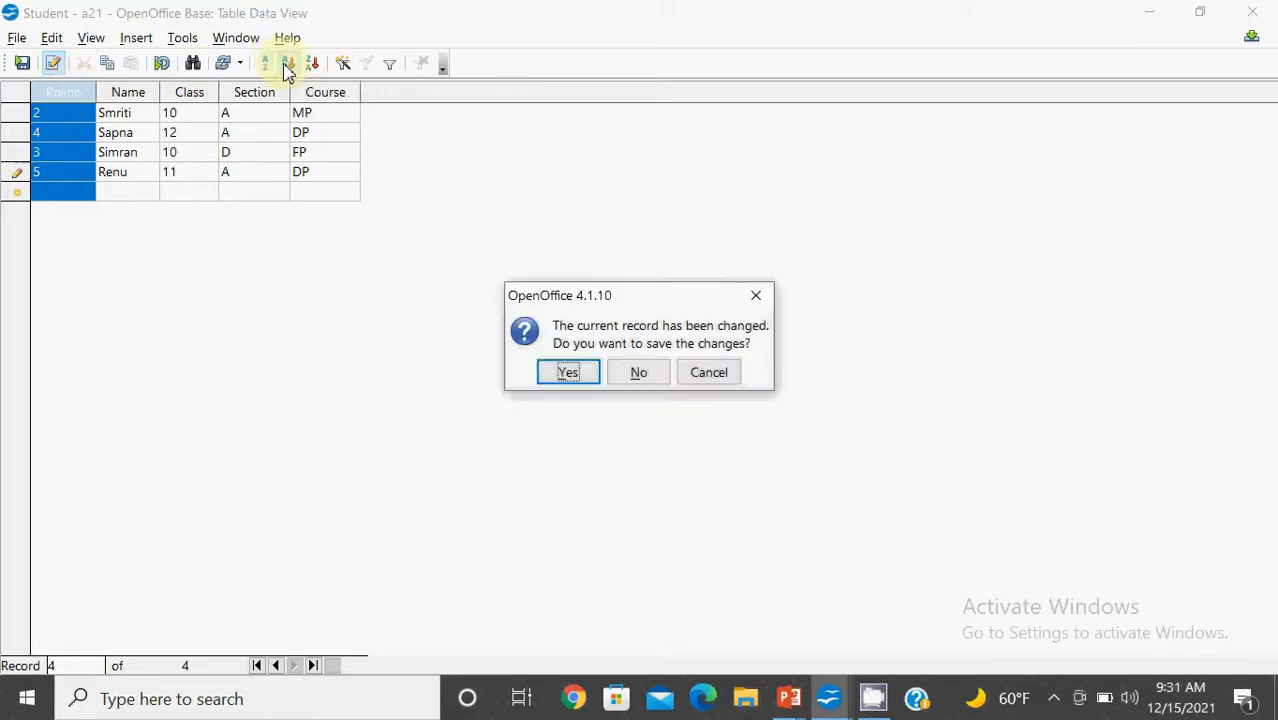
pyautogui.click(584, 373)
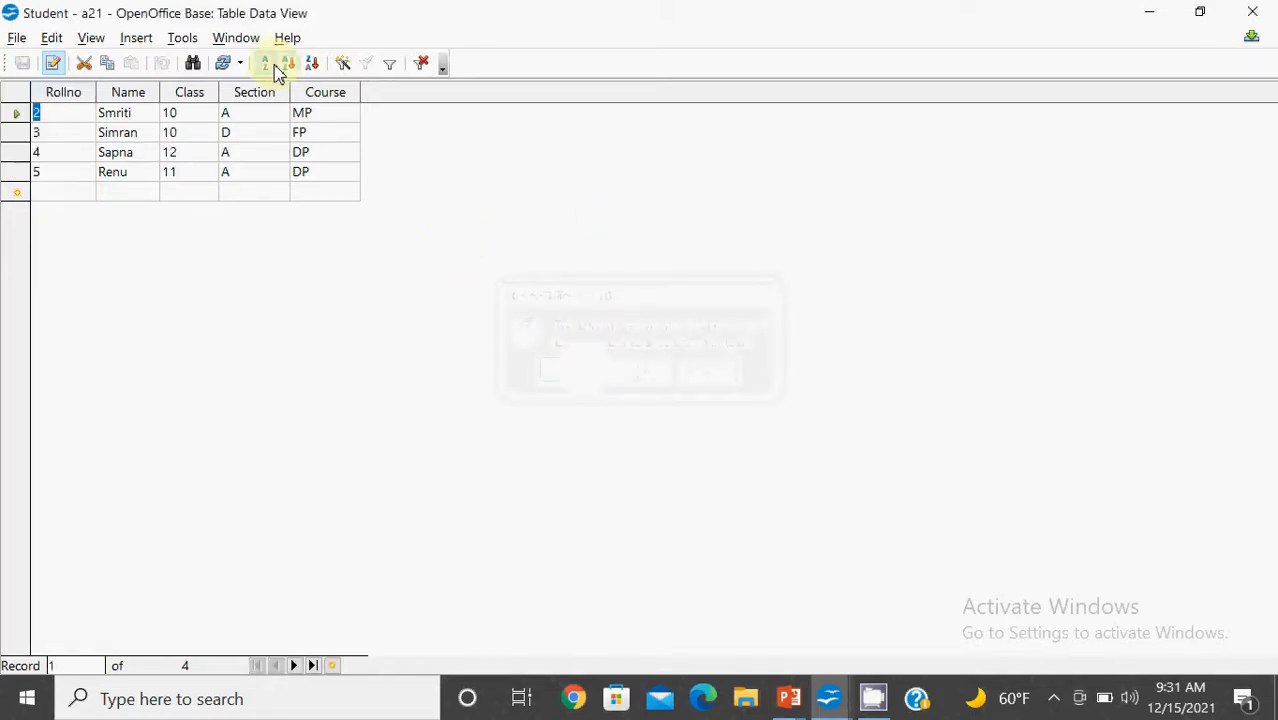
pyautogui.click(80, 92)
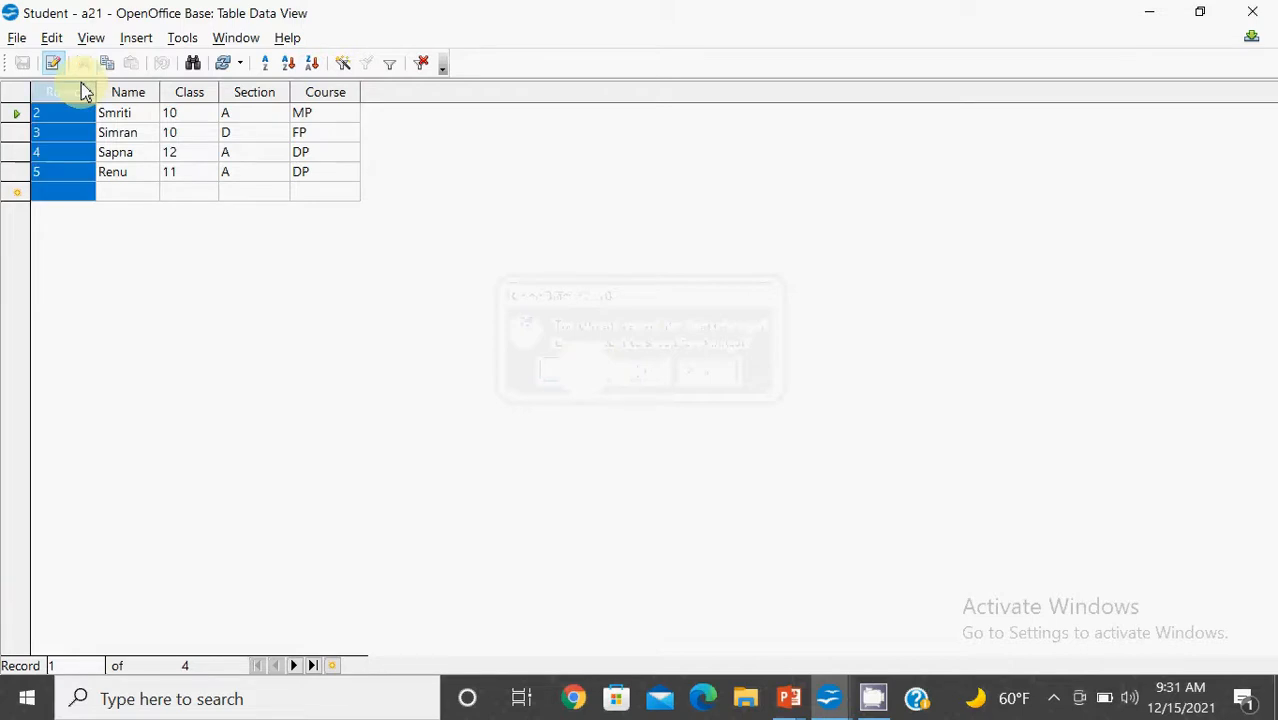
pyautogui.click(100, 245)
pyautogui.click(37, 112)
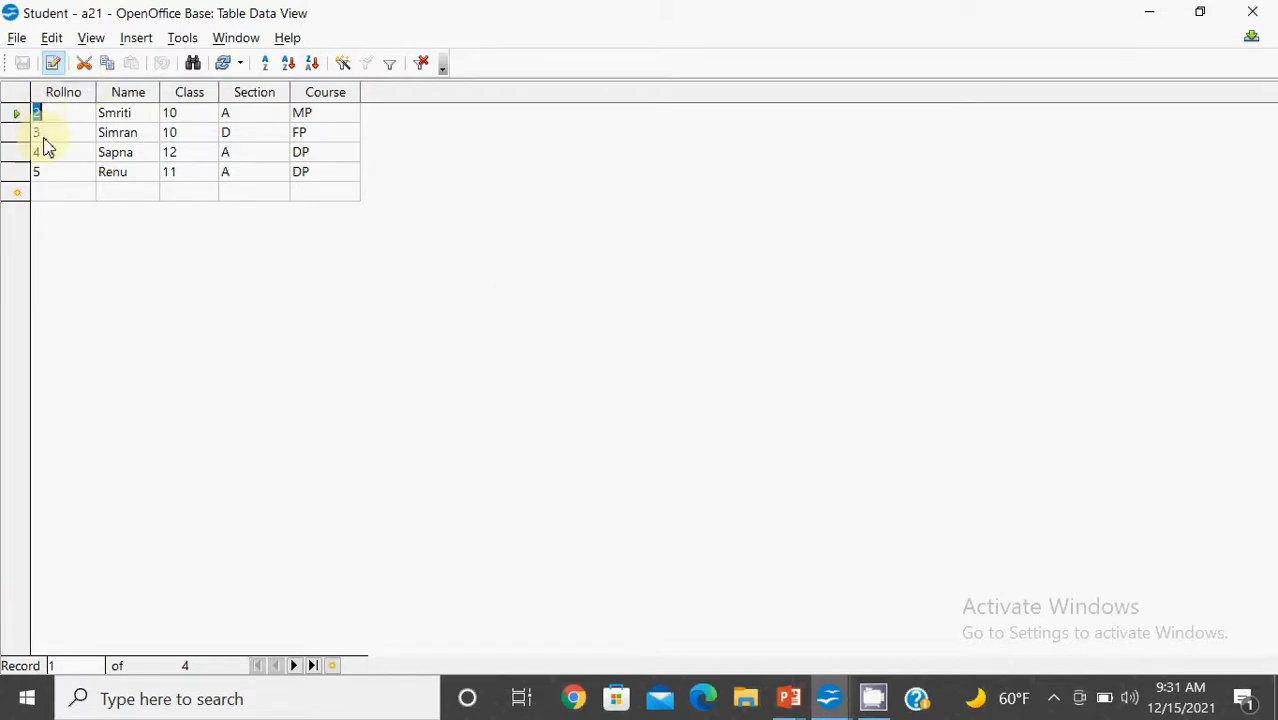
# Sort the Student table by Rollno in descending order and return it to ascending order.
pyautogui.click(58, 94)
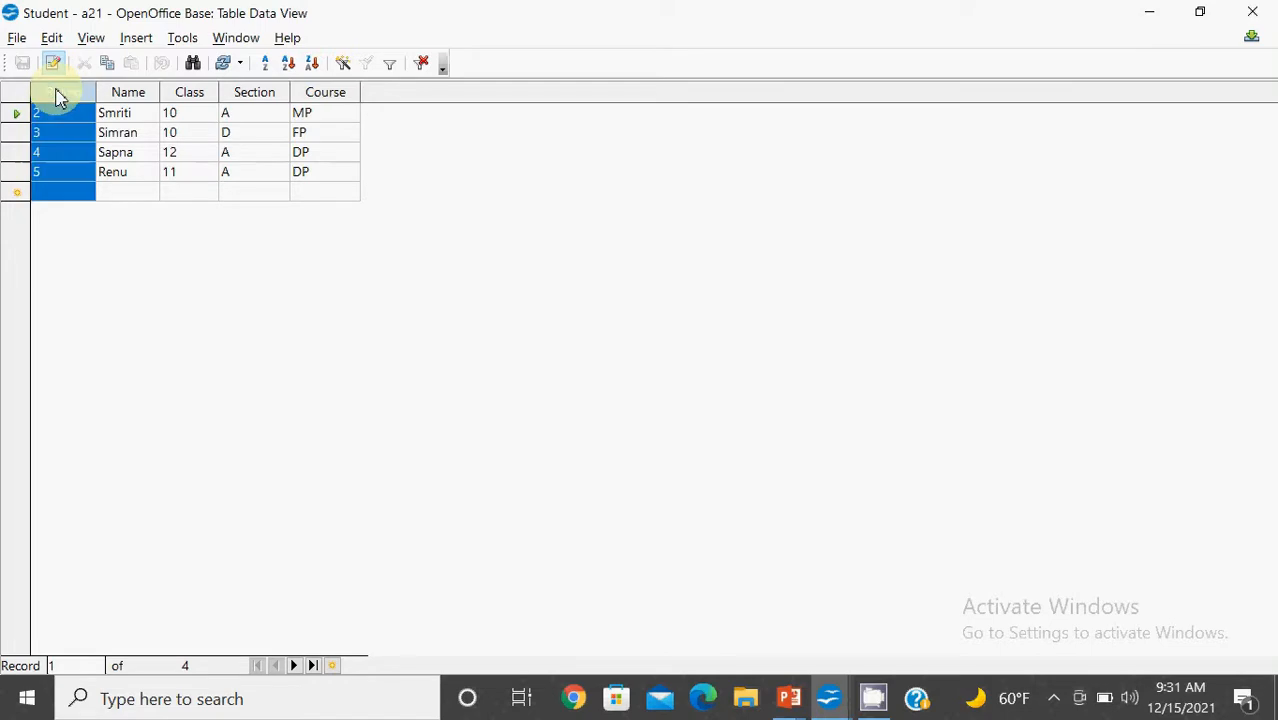
pyautogui.click(313, 65)
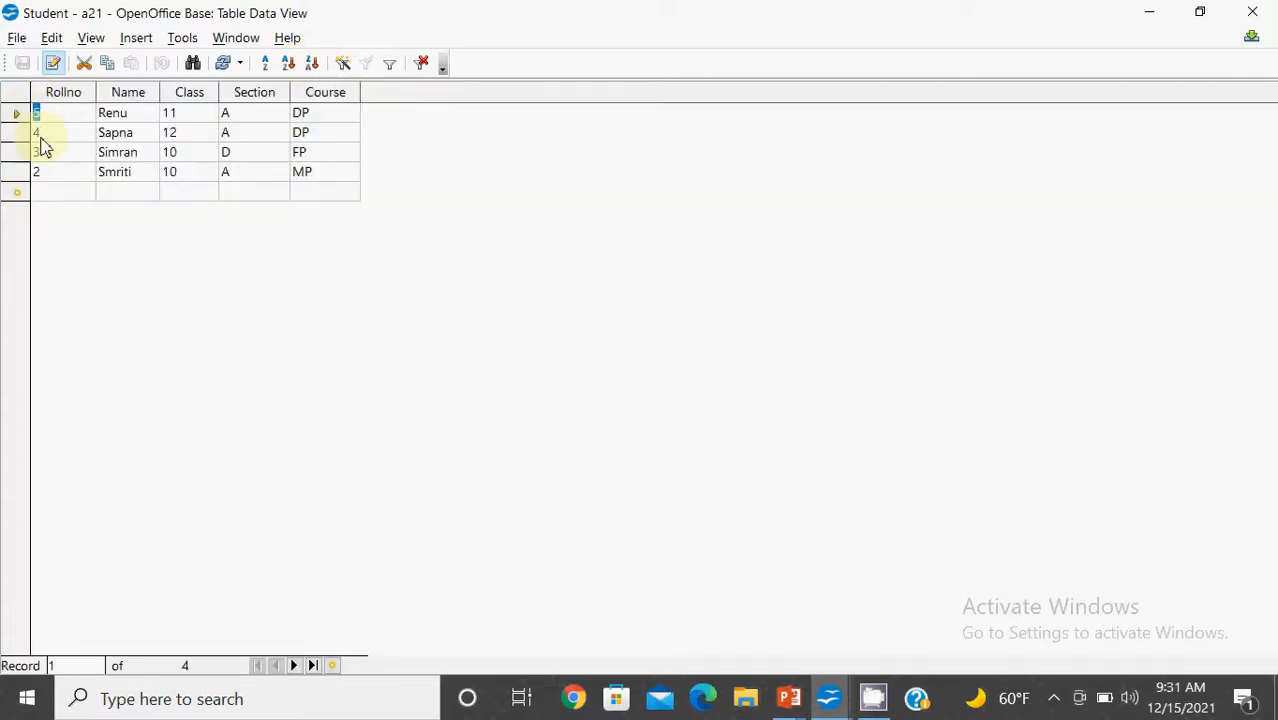
pyautogui.click(40, 116)
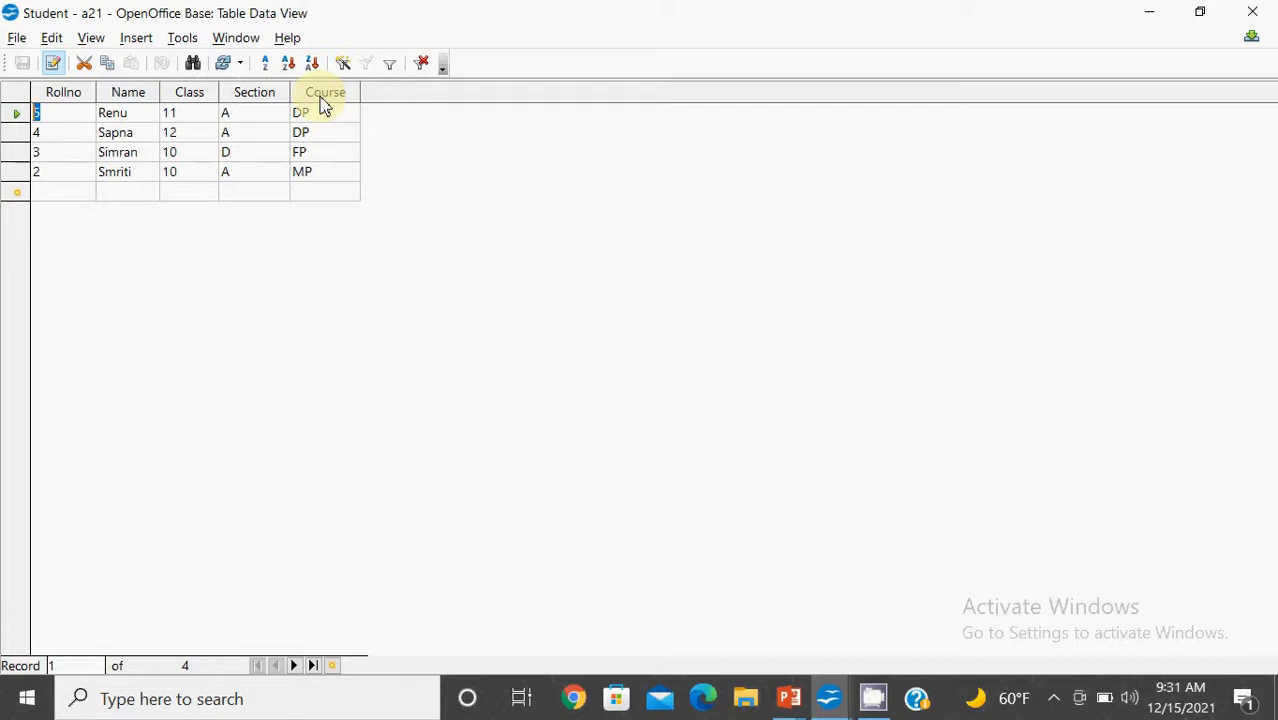
pyautogui.click(82, 94)
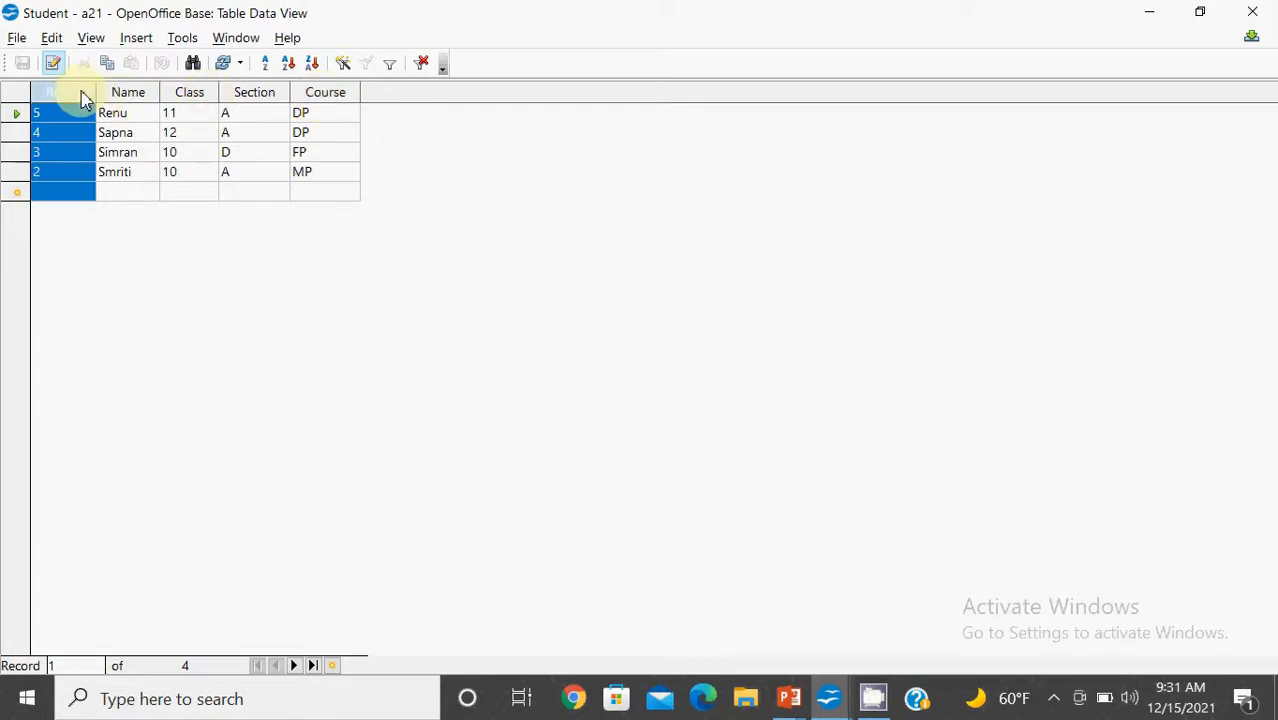
pyautogui.click(287, 62)
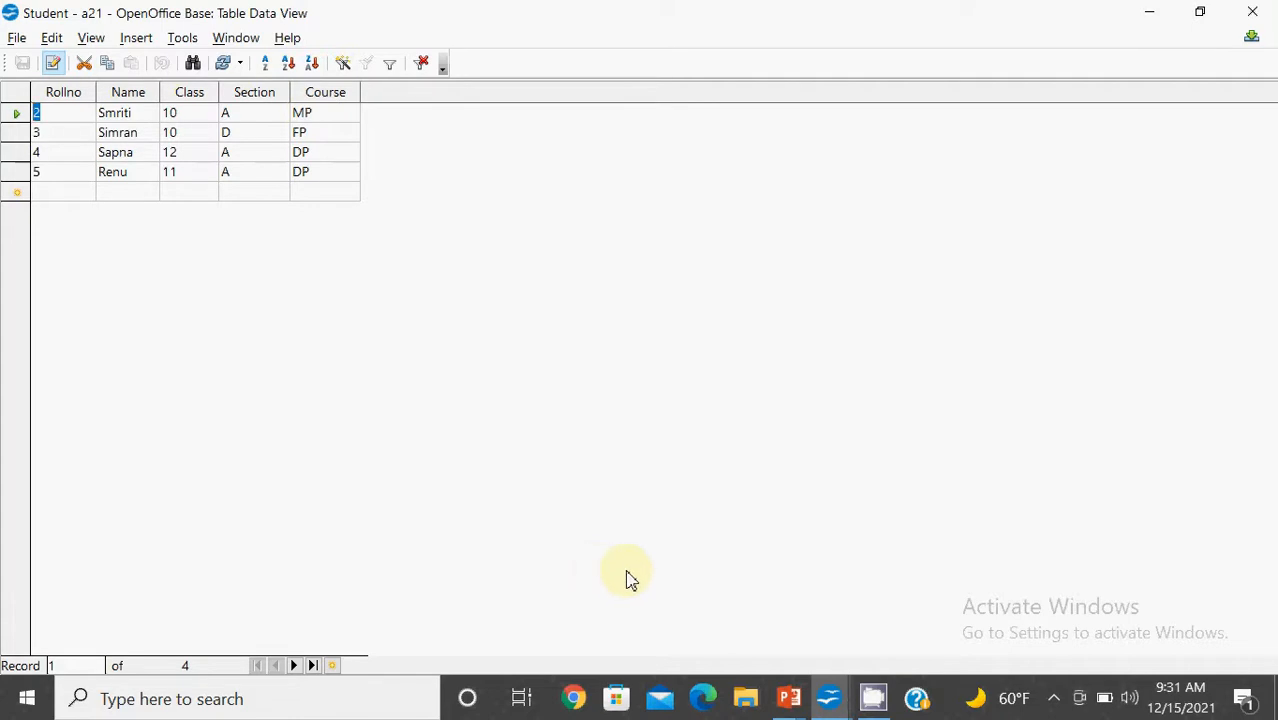
# Switch to the PowerPoint slide show and advance to the "Creating and Editing Relationships between Tables" slide.
pyautogui.hotkey('alt', 'Tab')
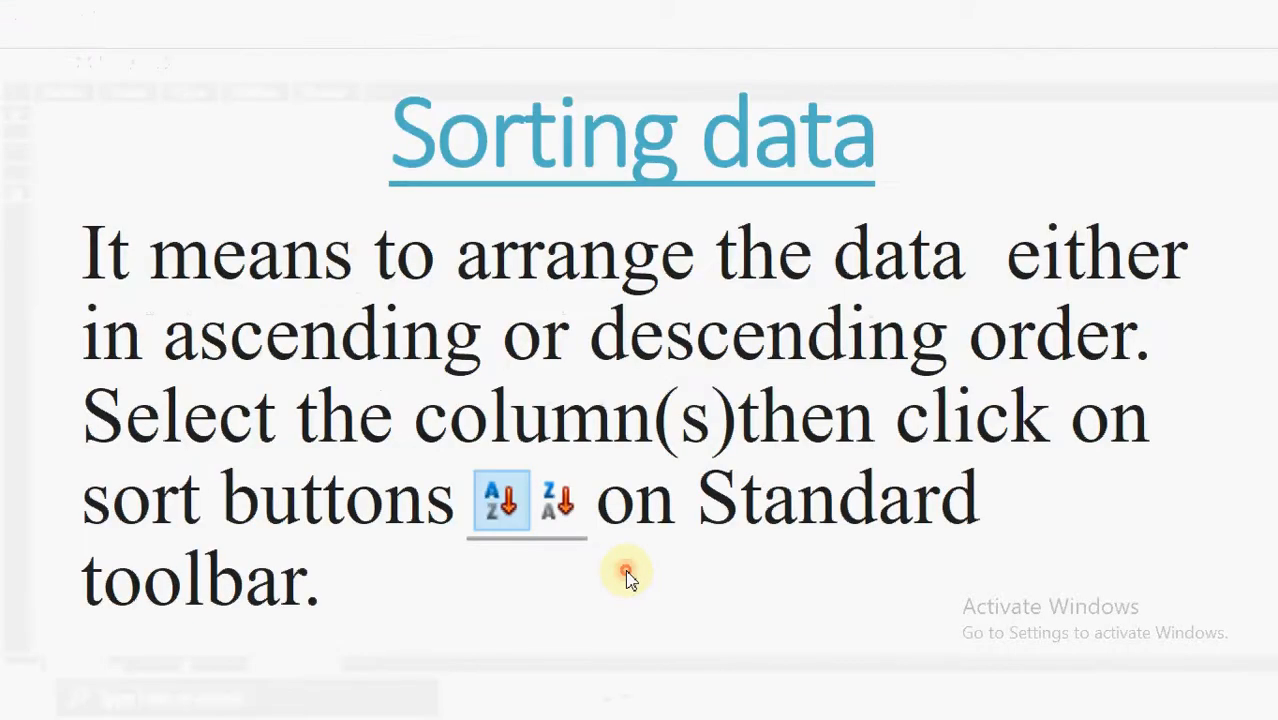
pyautogui.click(626, 578)
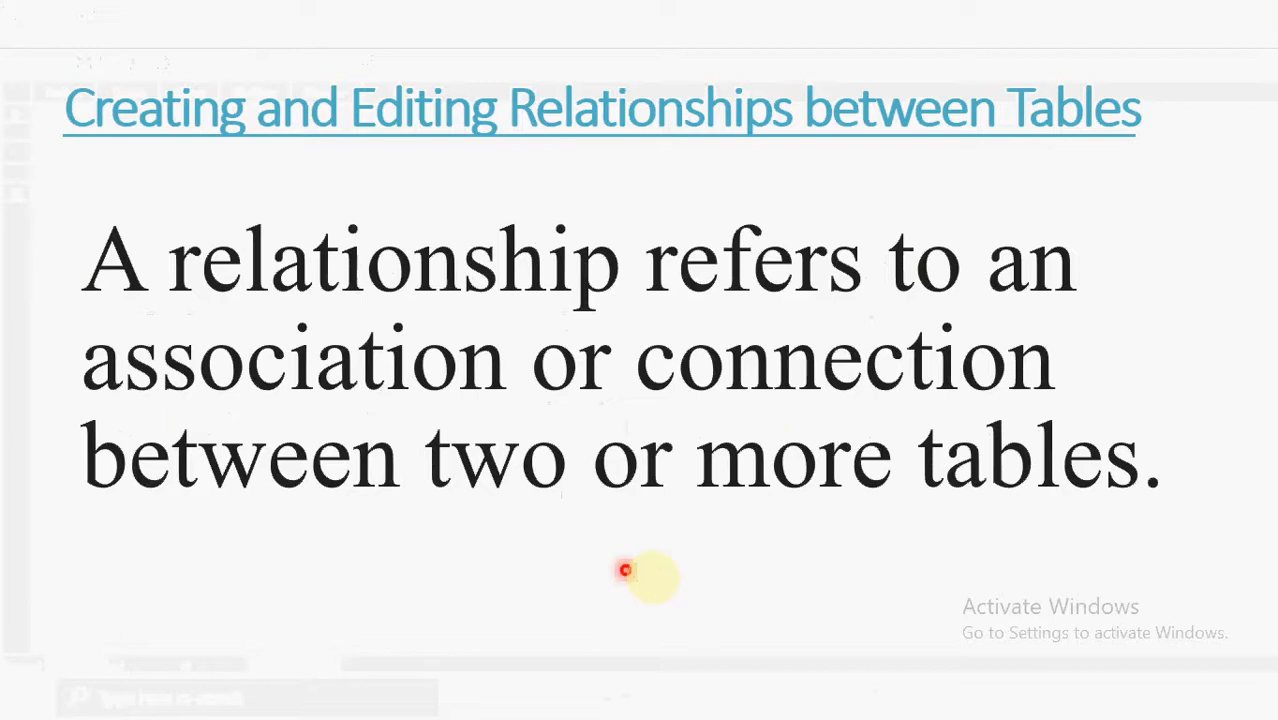
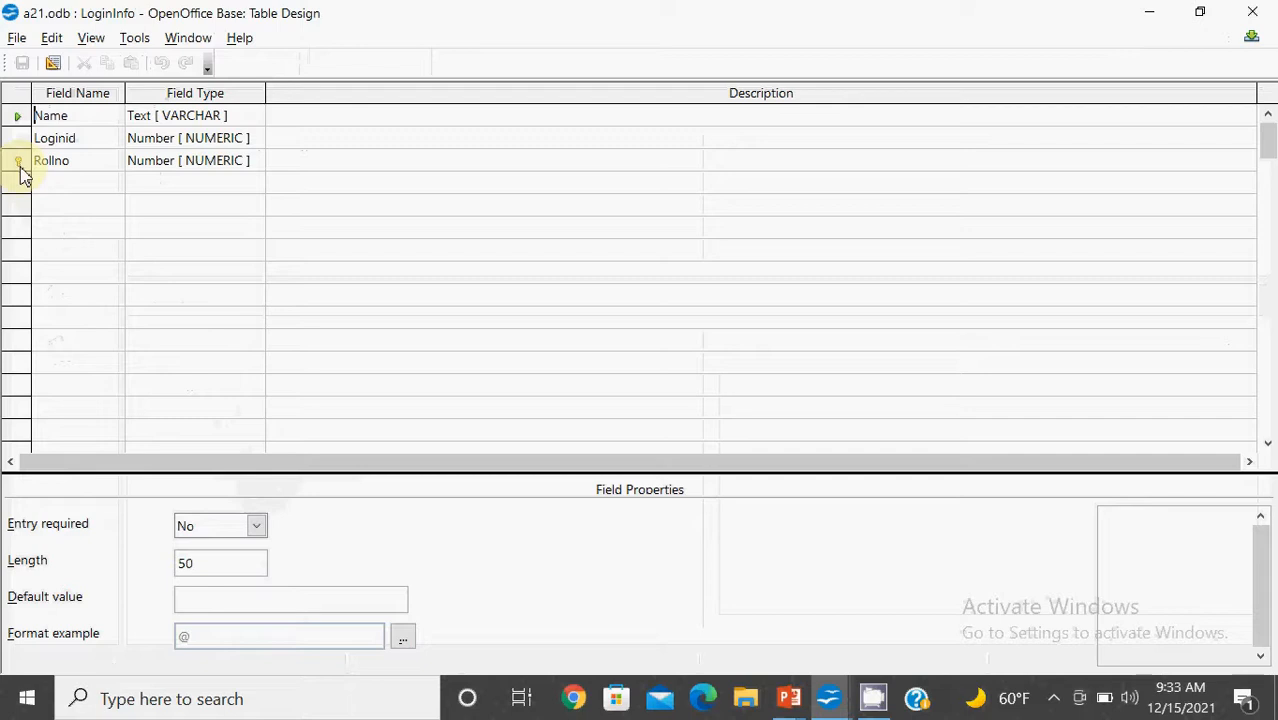
# Close the LoginInfo table design, examine the primary key field in the Student table's design, and close that design.
pyautogui.click(1258, 20)
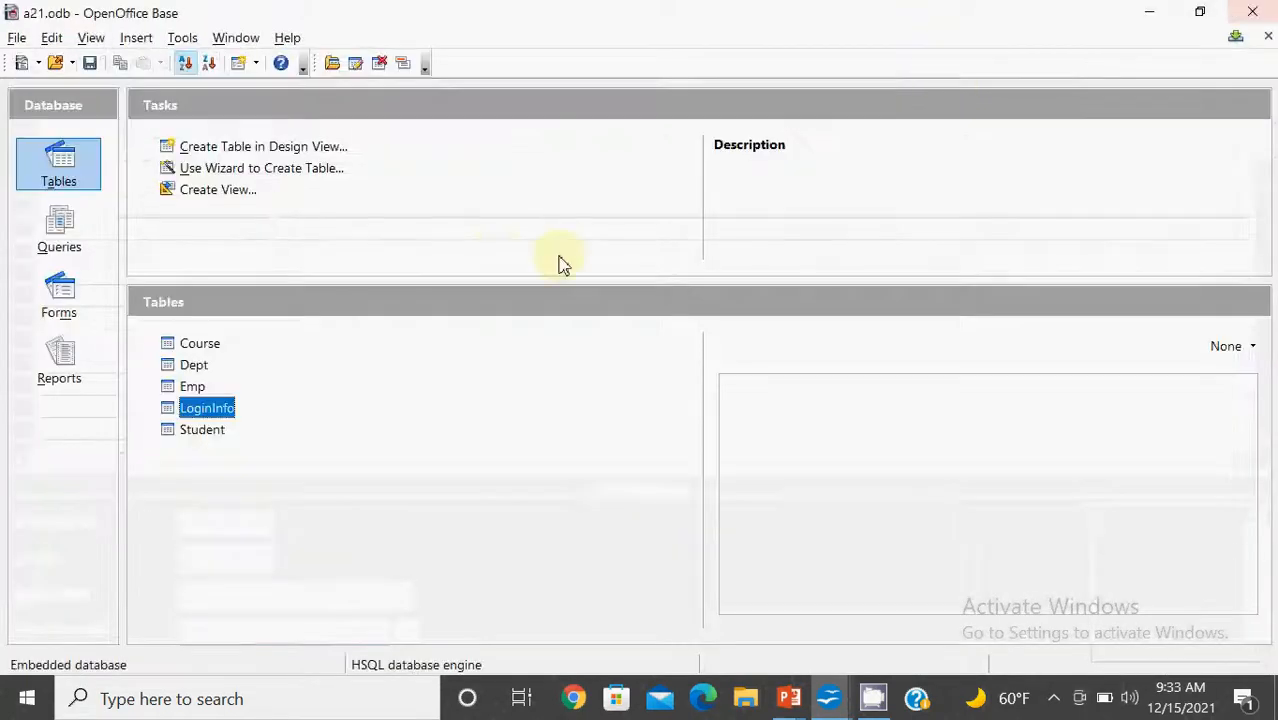
pyautogui.rightClick(210, 438)
pyautogui.click(268, 526)
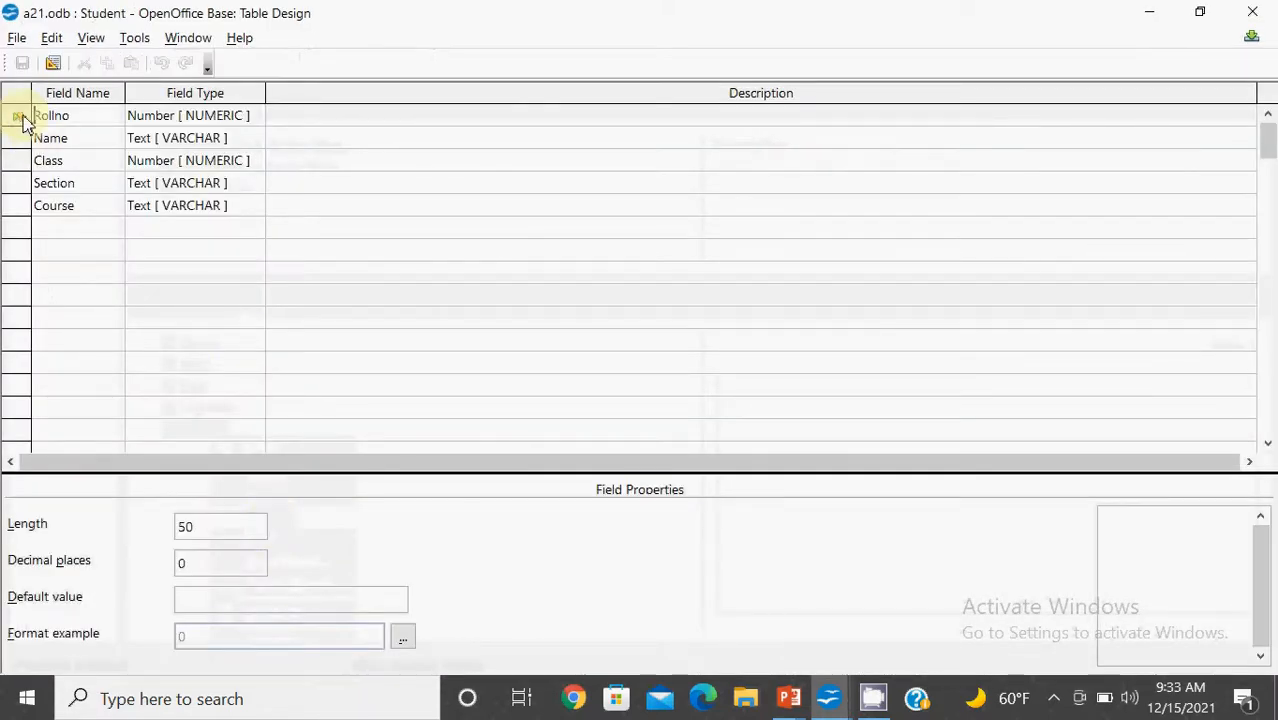
pyautogui.click(1252, 12)
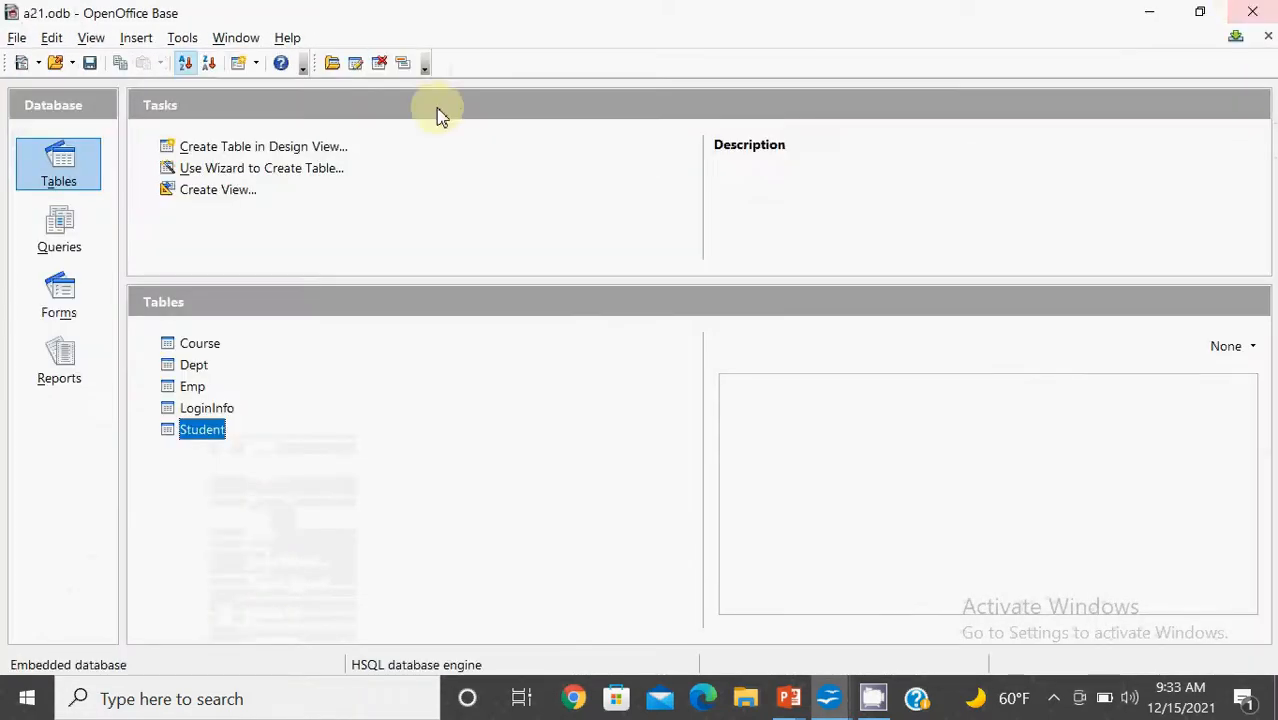
# Open the database's relationship design and add the Student and LoginInfo tables to it.
pyautogui.click(183, 38)
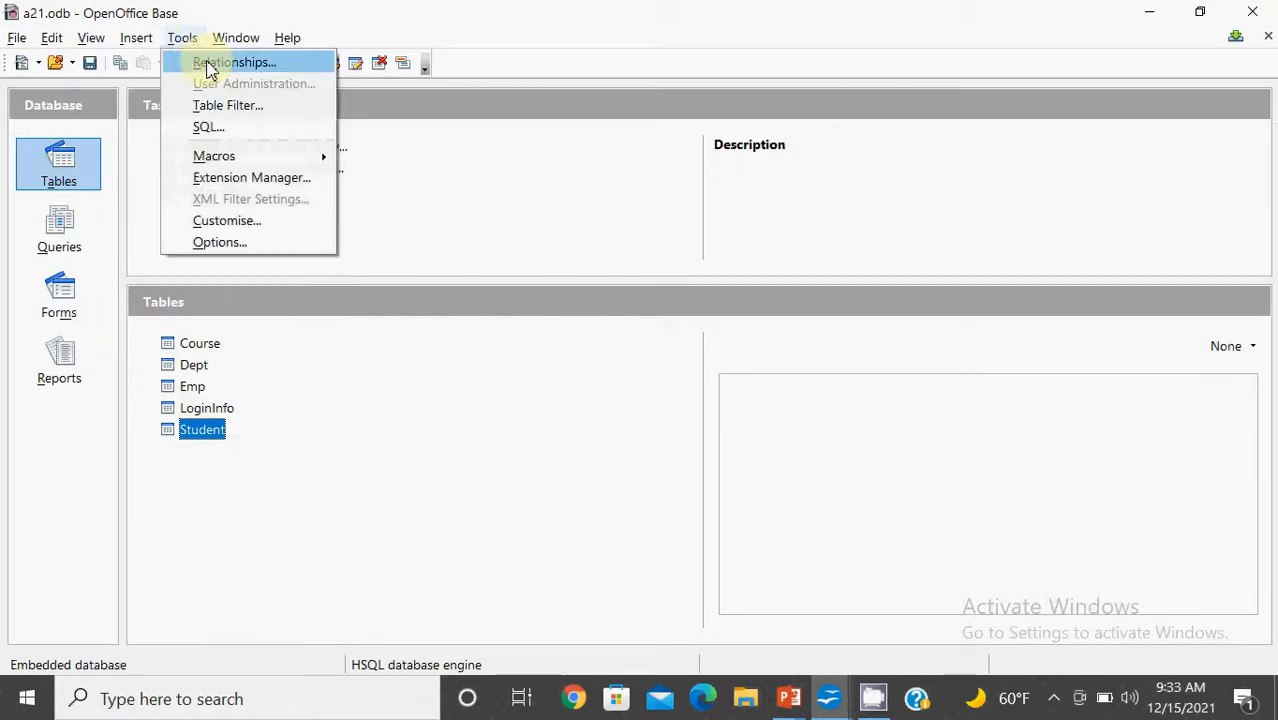
pyautogui.click(233, 62)
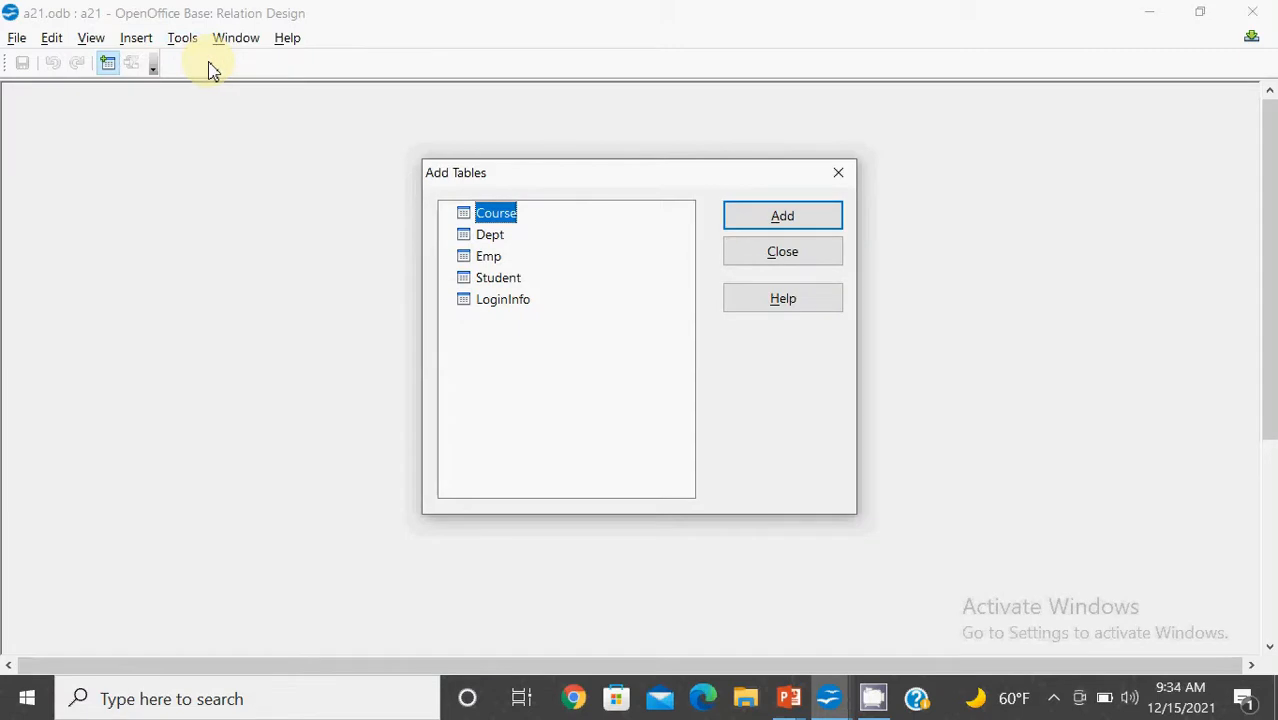
pyautogui.click(507, 285)
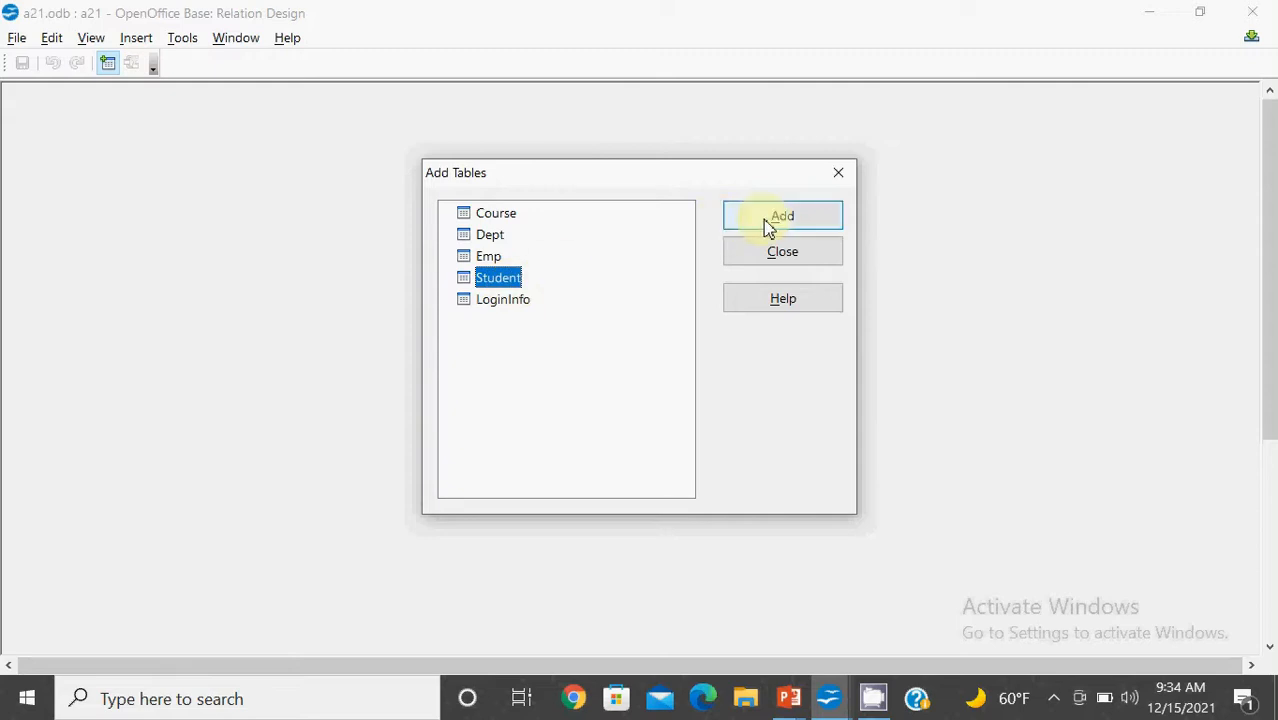
pyautogui.click(768, 220)
pyautogui.click(489, 304)
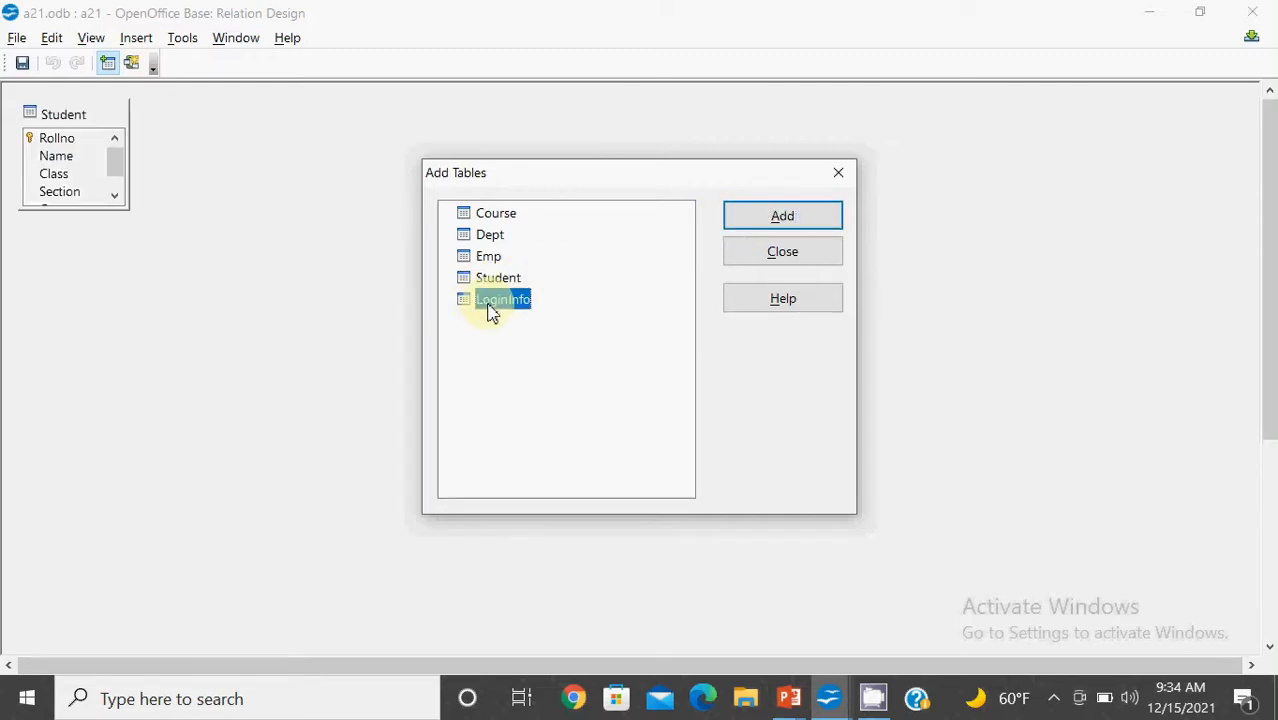
pyautogui.click(745, 228)
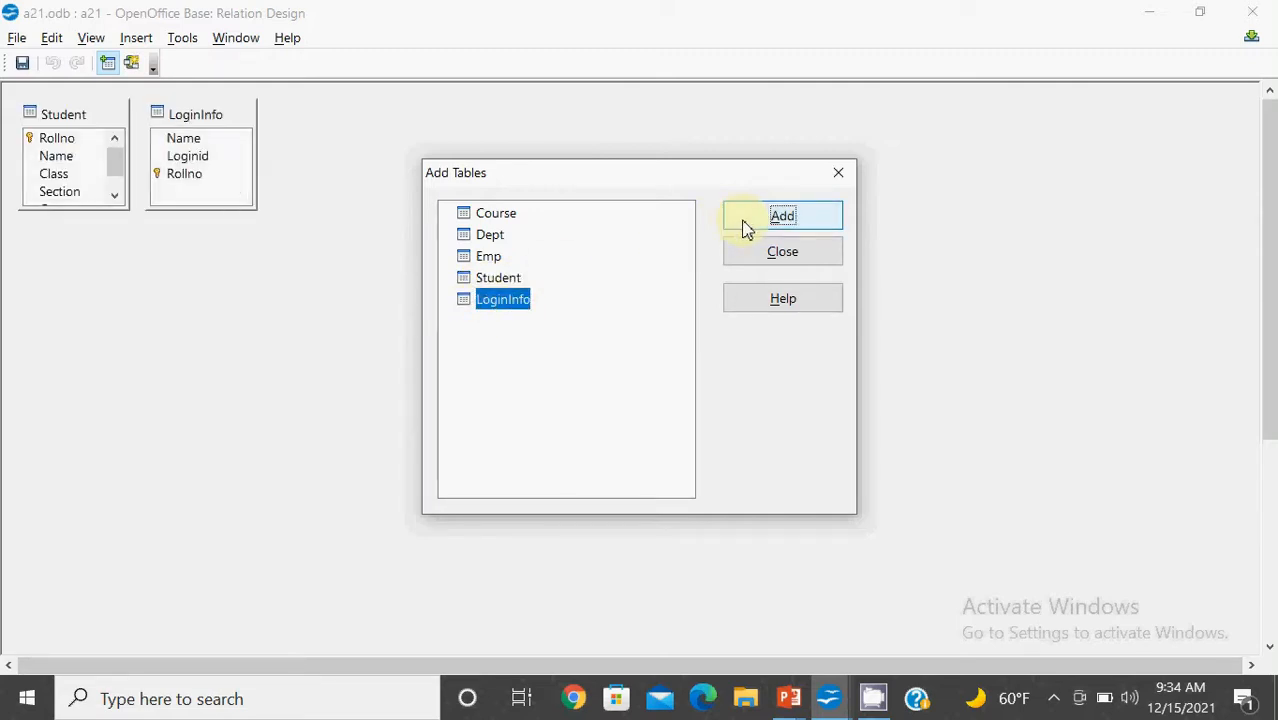
pyautogui.click(848, 176)
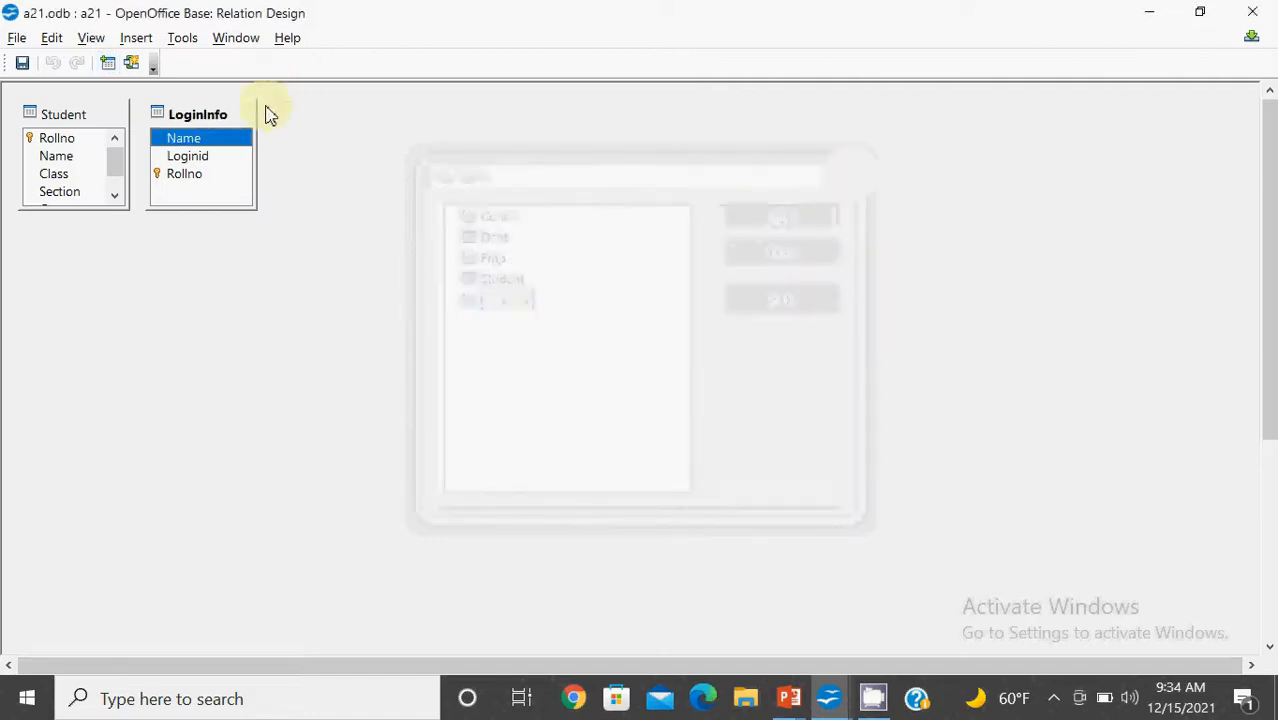
# Move the LoginInfo table box away from Student and enlarge both boxes so all their fields fit.
pyautogui.moveTo(240, 114); pyautogui.dragTo(391, 129)
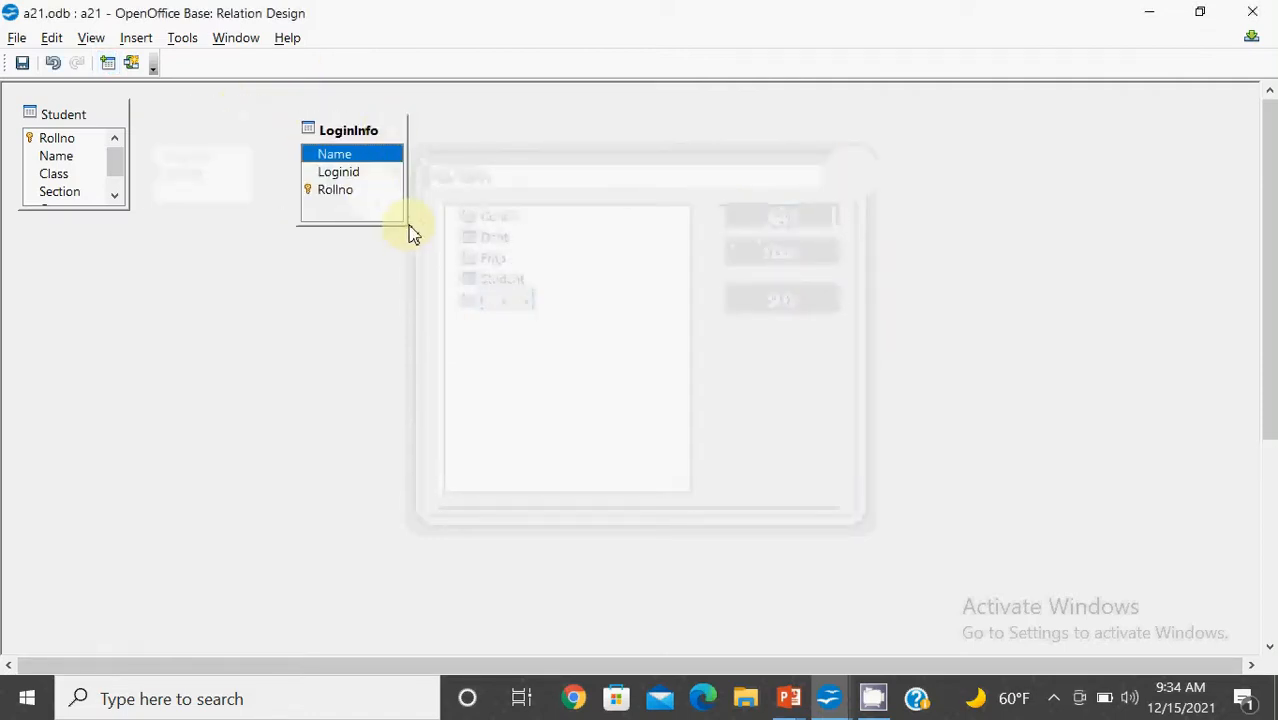
pyautogui.moveTo(408, 221); pyautogui.dragTo(476, 240)
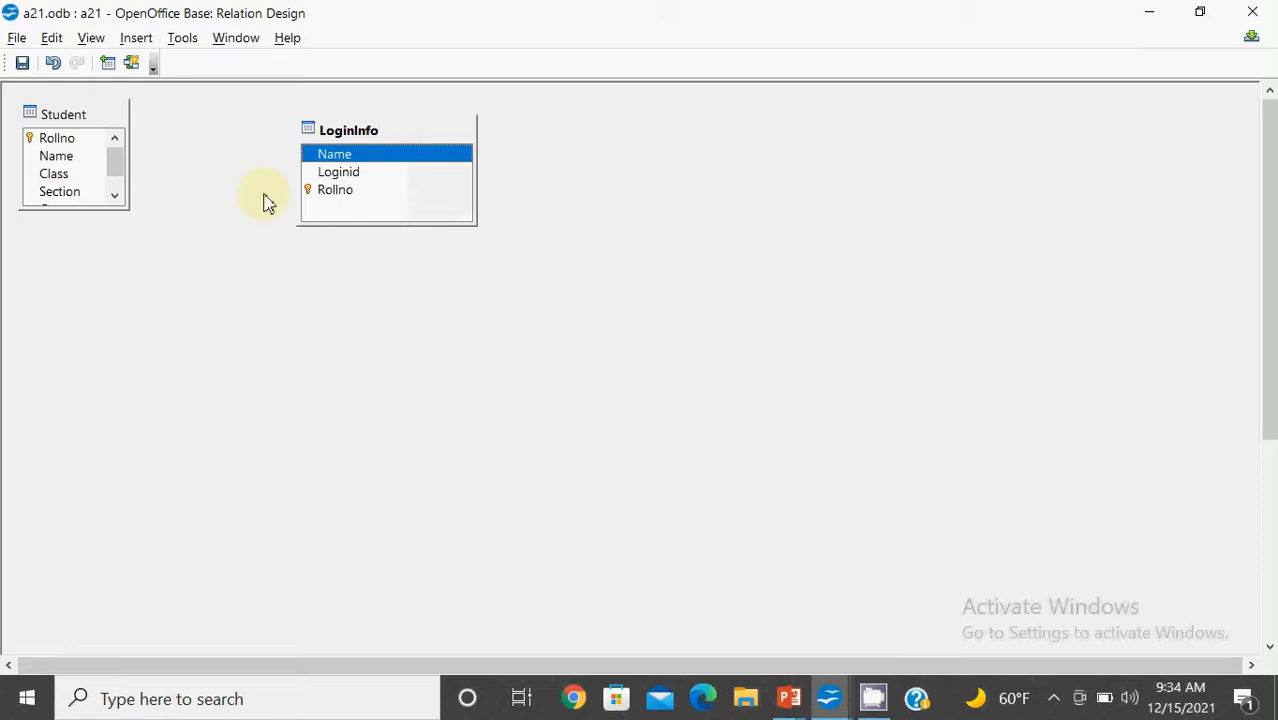
pyautogui.moveTo(128, 209); pyautogui.dragTo(186, 252)
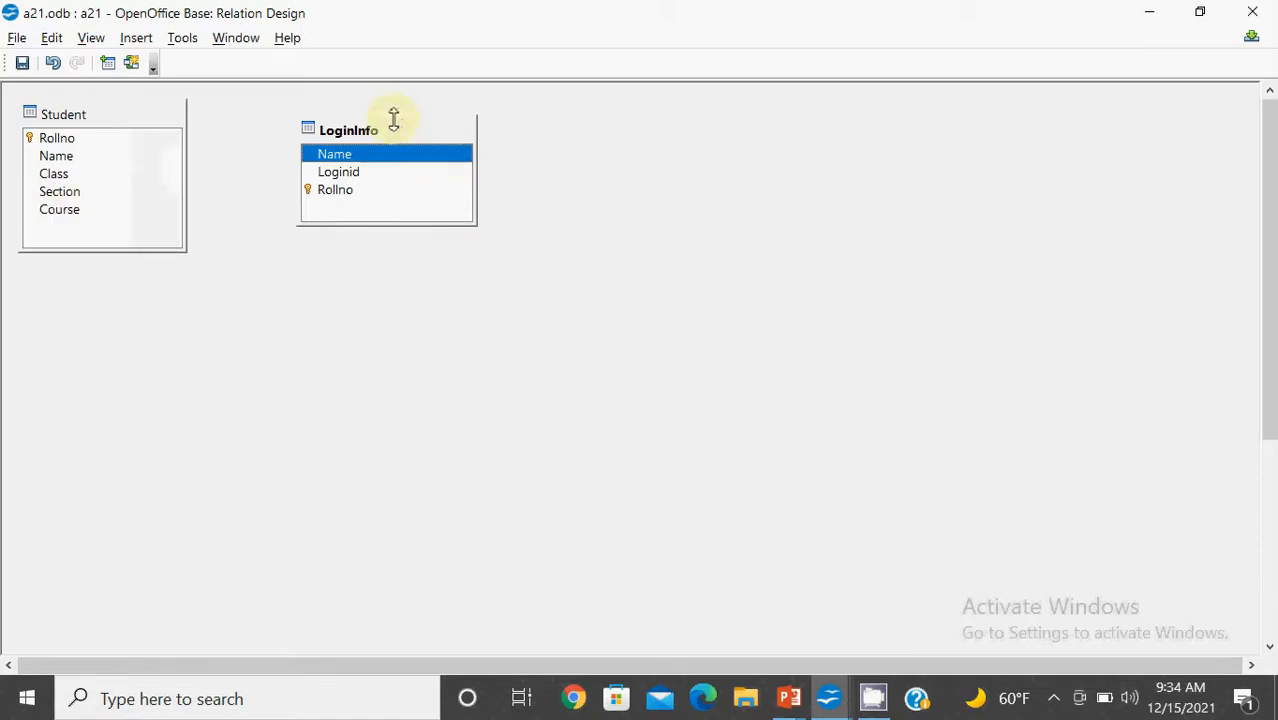
pyautogui.moveTo(394, 114); pyautogui.dragTo(394, 97)
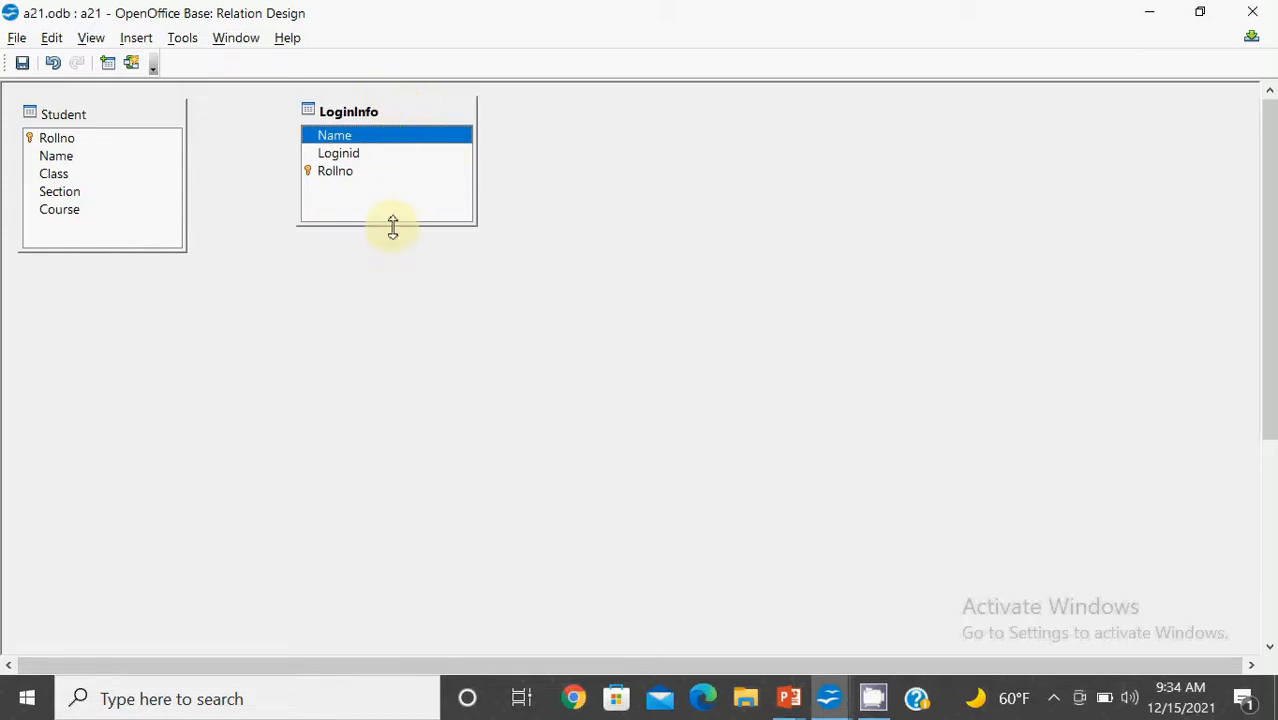
pyautogui.moveTo(389, 227); pyautogui.dragTo(391, 251)
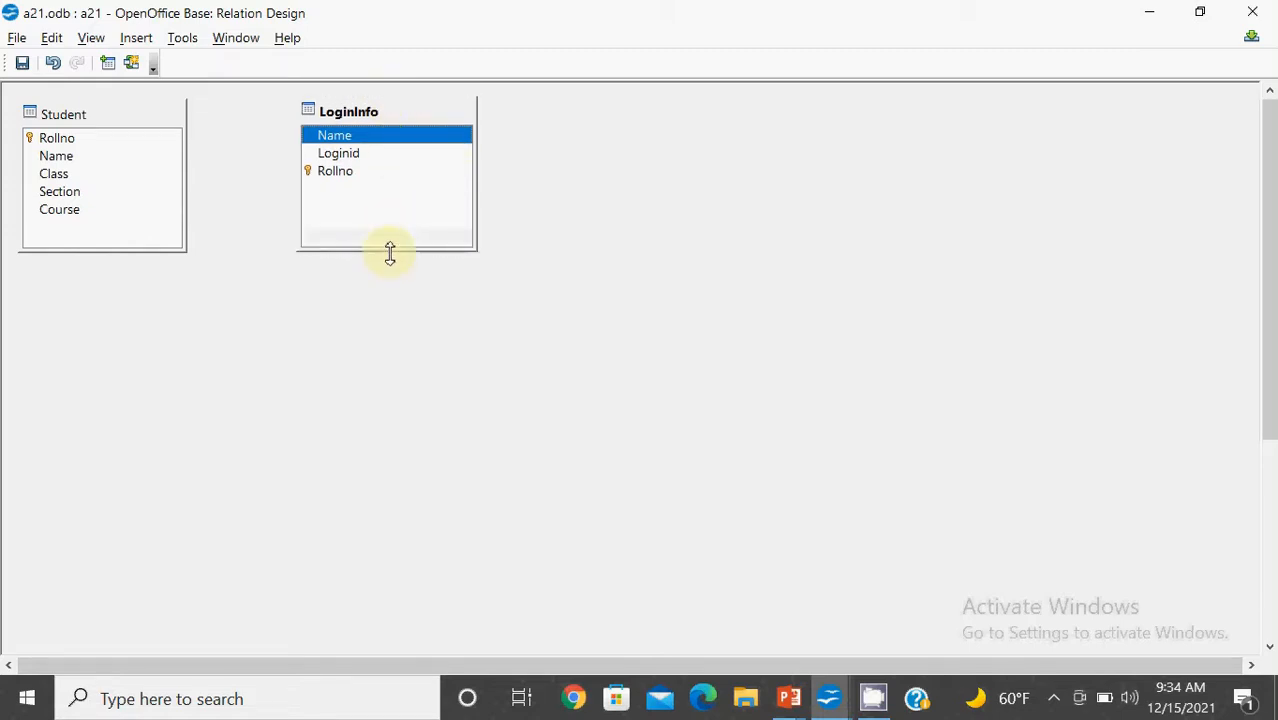
# Try to link the Student table's Rollno field to the LoginInfo table's Rollno field.
pyautogui.click(70, 143)
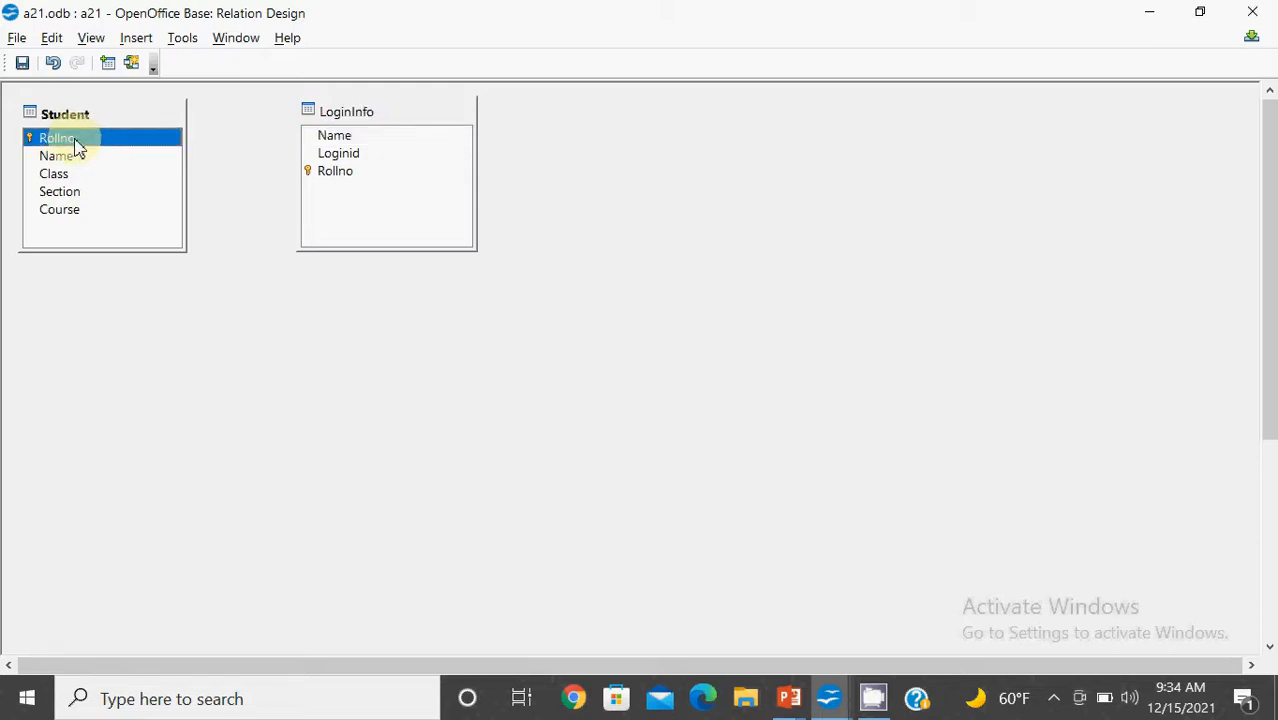
pyautogui.moveTo(78, 146); pyautogui.dragTo(316, 170)
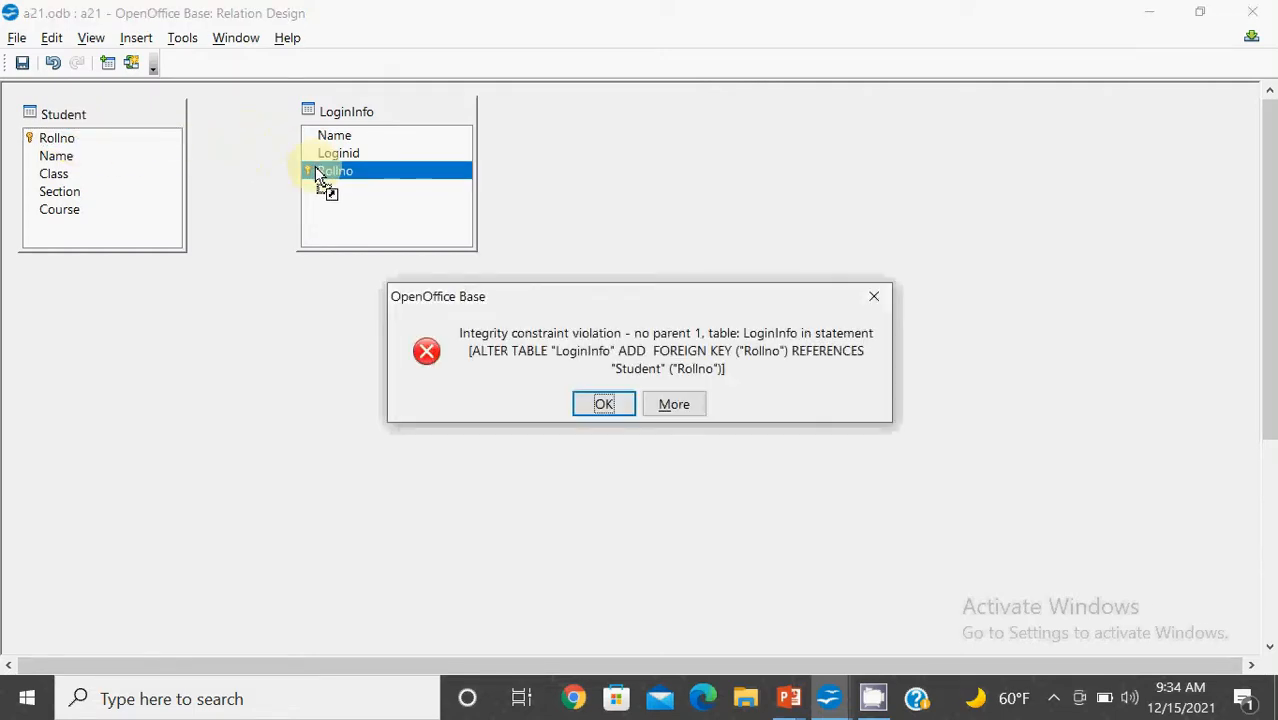
pyautogui.click(624, 405)
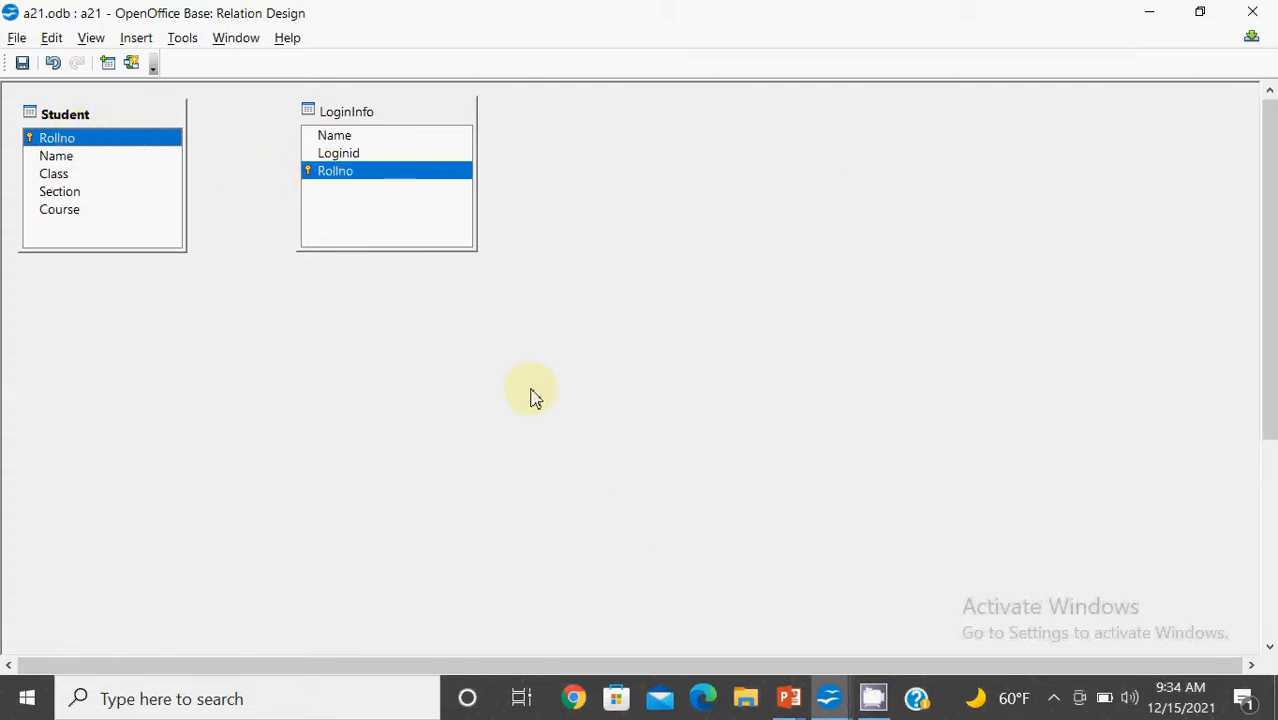
# Renumber the Rollno values of the four Student records as 1, 2, 3 and 4, and save the changes.
pyautogui.moveTo(826, 708)
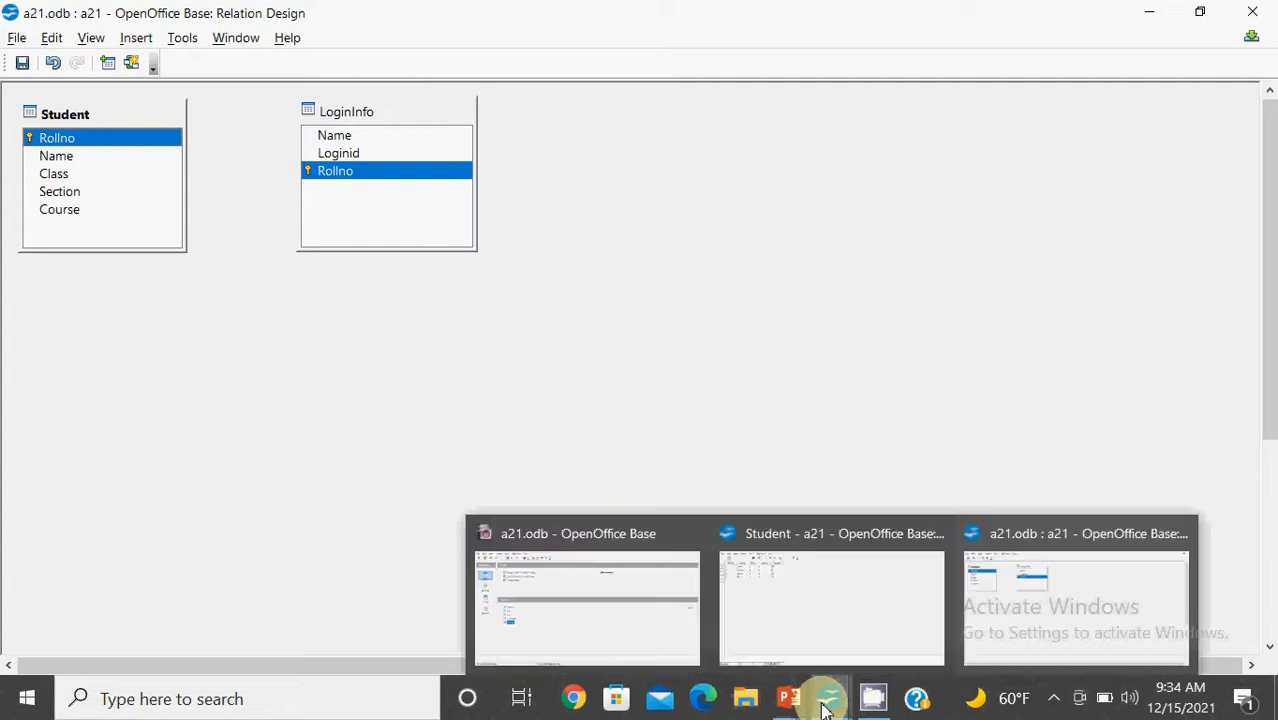
pyautogui.click(790, 591)
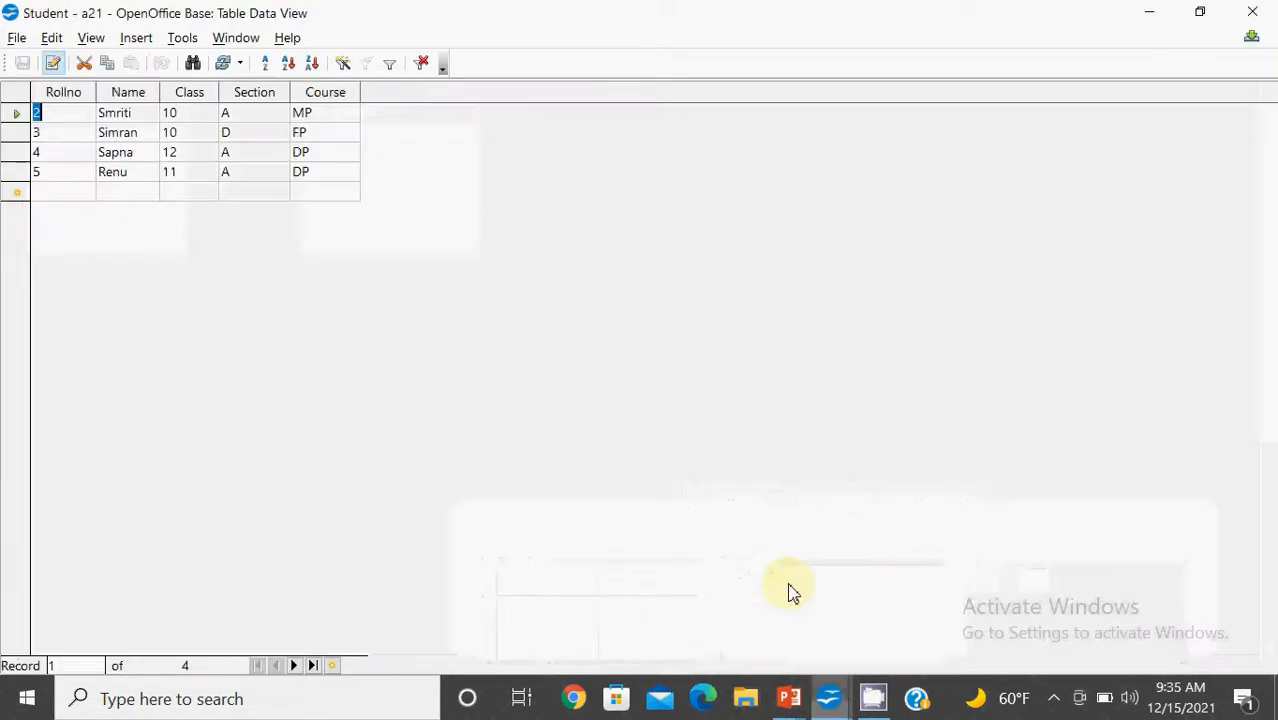
pyautogui.press('BackSpace')
pyautogui.click(49, 136)
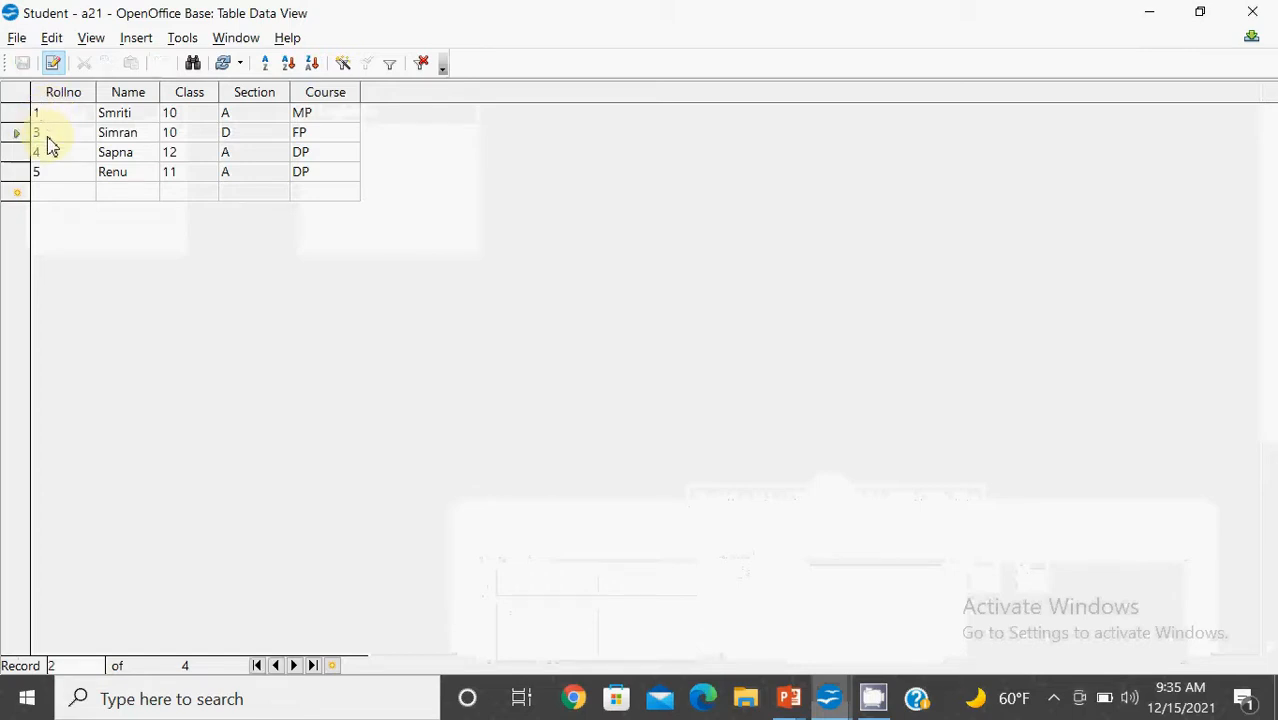
pyautogui.write('2')
pyautogui.click(52, 158)
pyautogui.press('BackSpace')
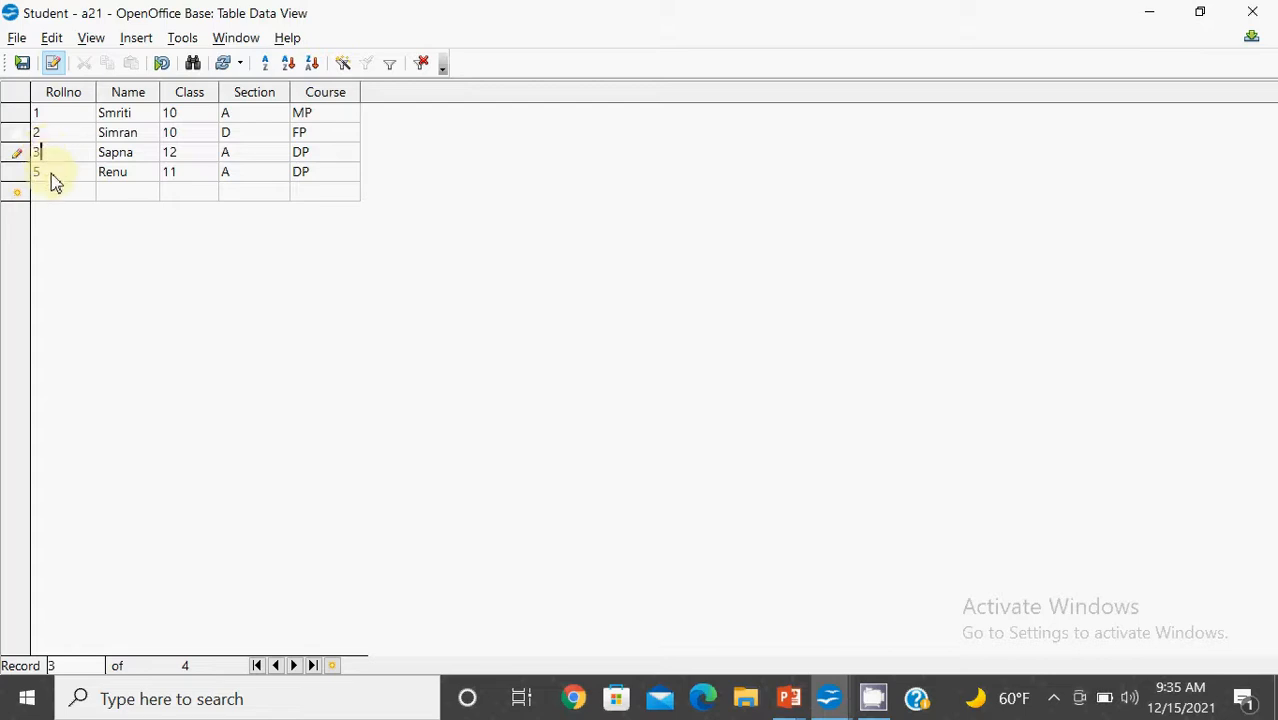
pyautogui.click(53, 178)
pyautogui.press('BackSpace')
pyautogui.click(22, 63)
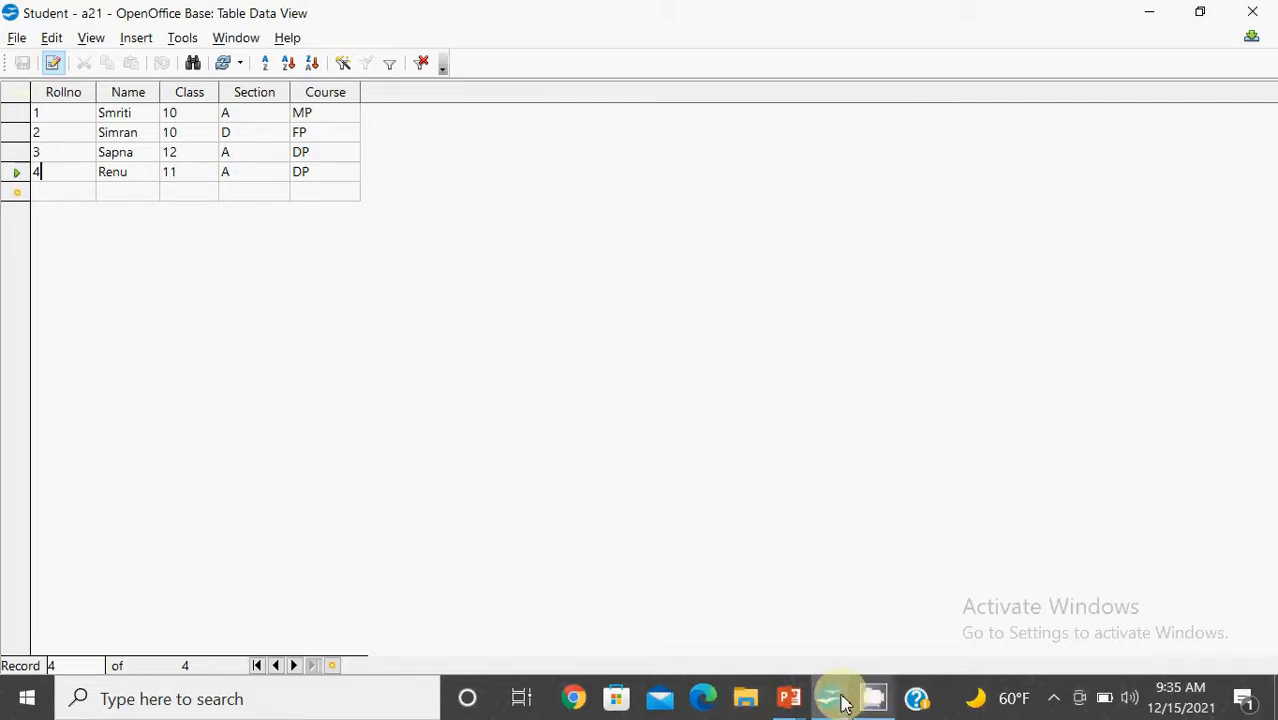
# Return to the relationship design and create a one-to-one relationship from Student's Rollno to LoginInfo's Rollno.
pyautogui.moveTo(817, 705)
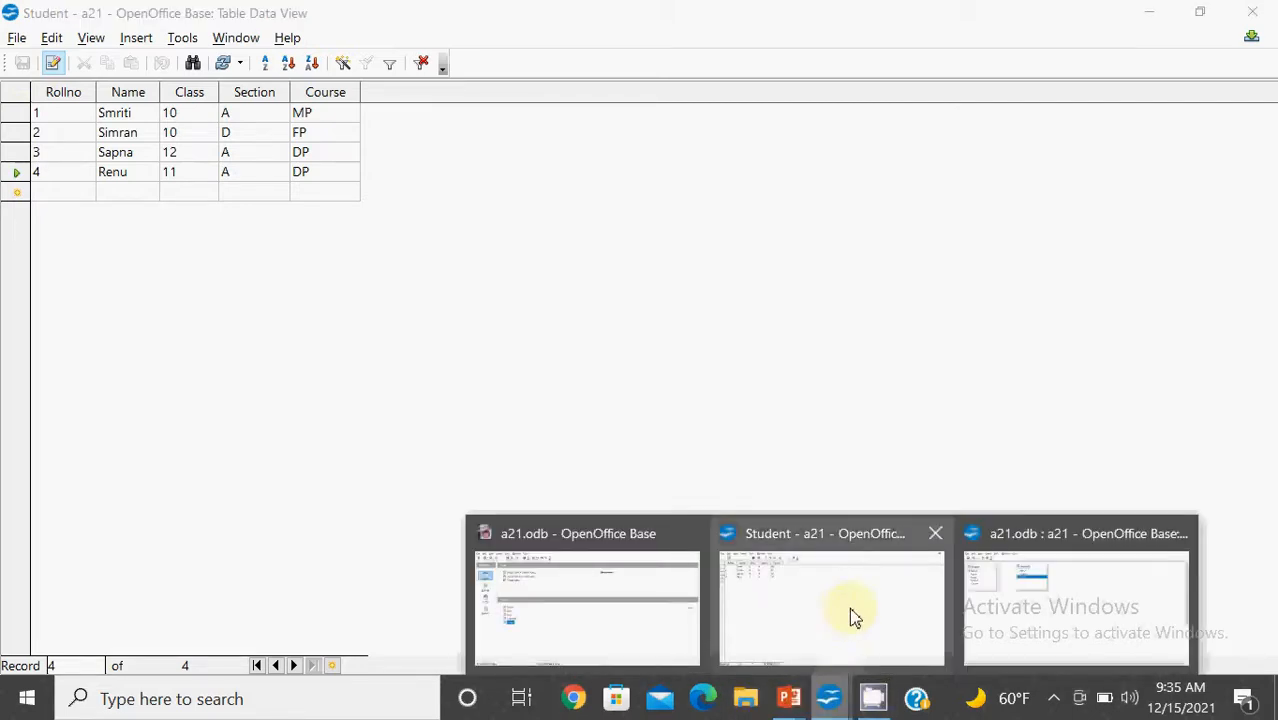
pyautogui.click(1050, 608)
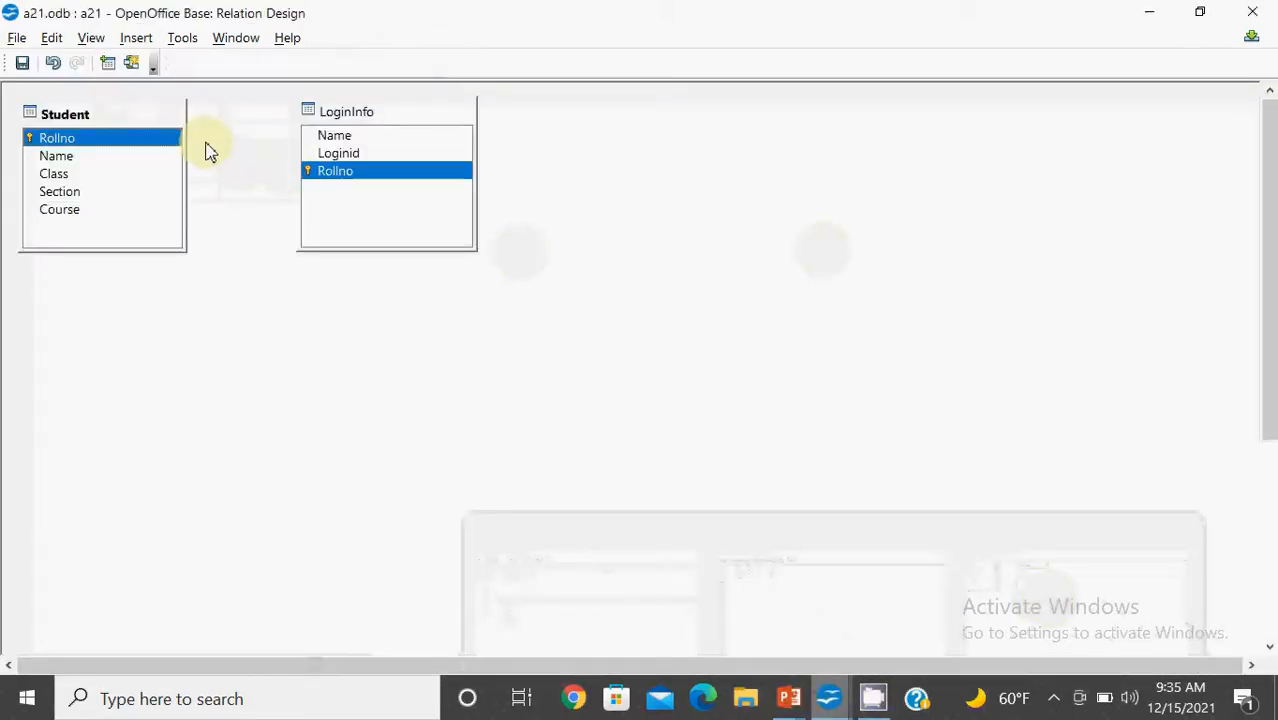
pyautogui.moveTo(168, 140); pyautogui.dragTo(310, 172)
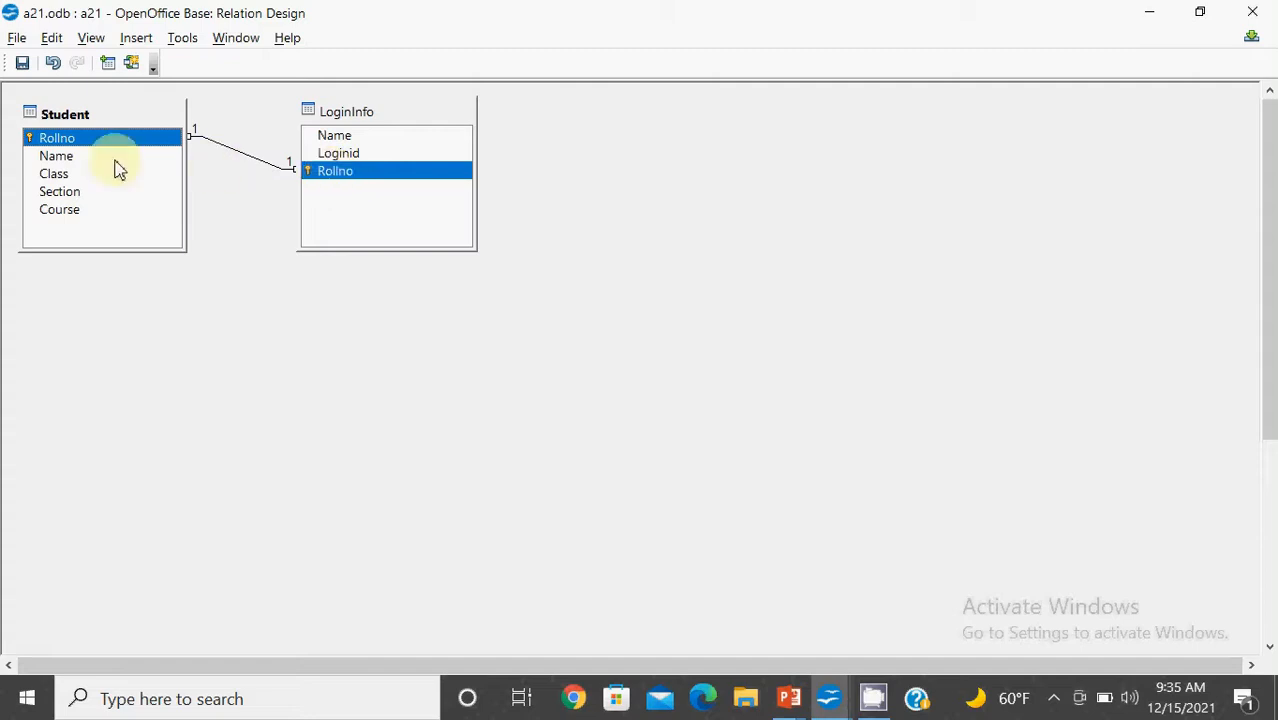
pyautogui.click(262, 168)
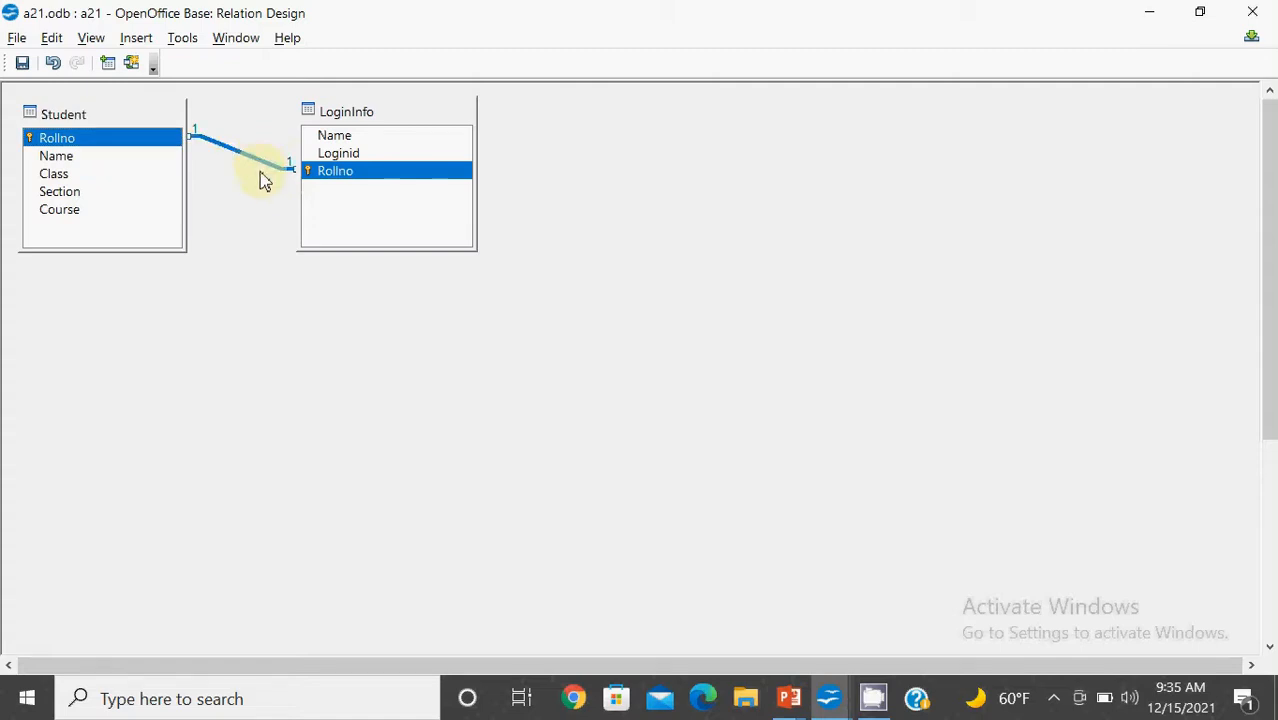
pyautogui.click(262, 199)
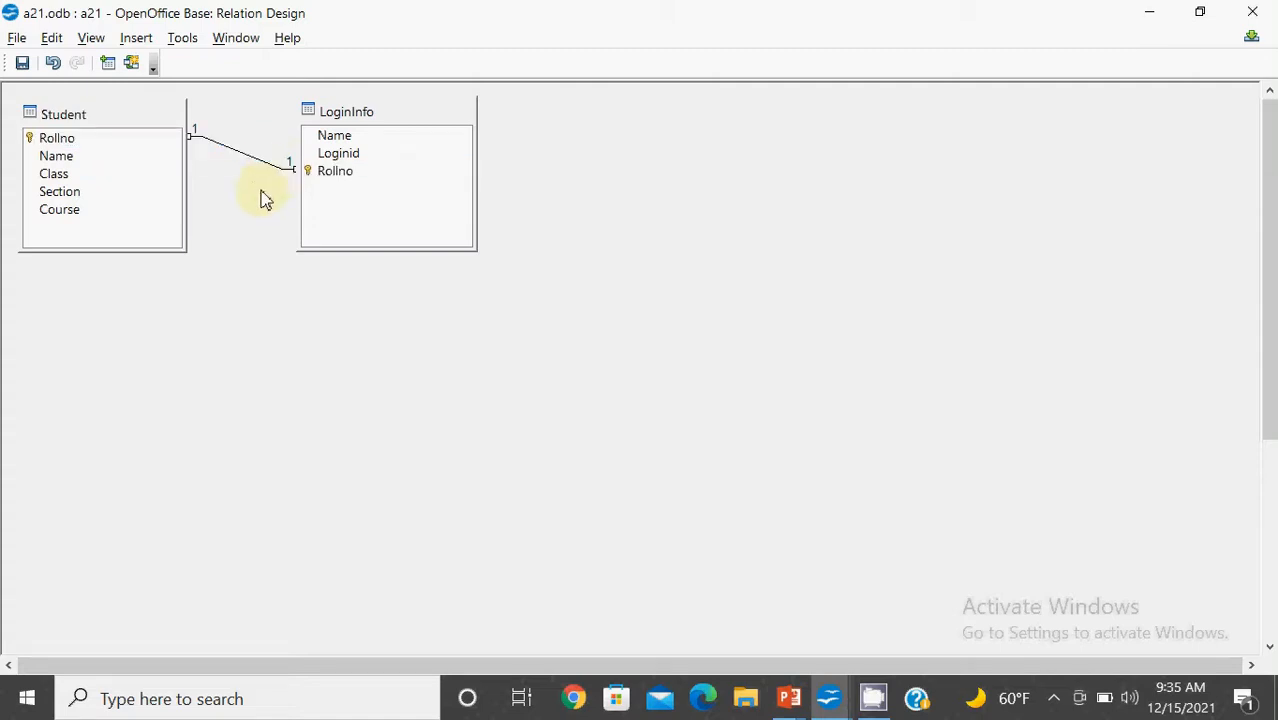
# View the records of the Emp table and of the Dept table, closing each data view.
pyautogui.click(342, 246)
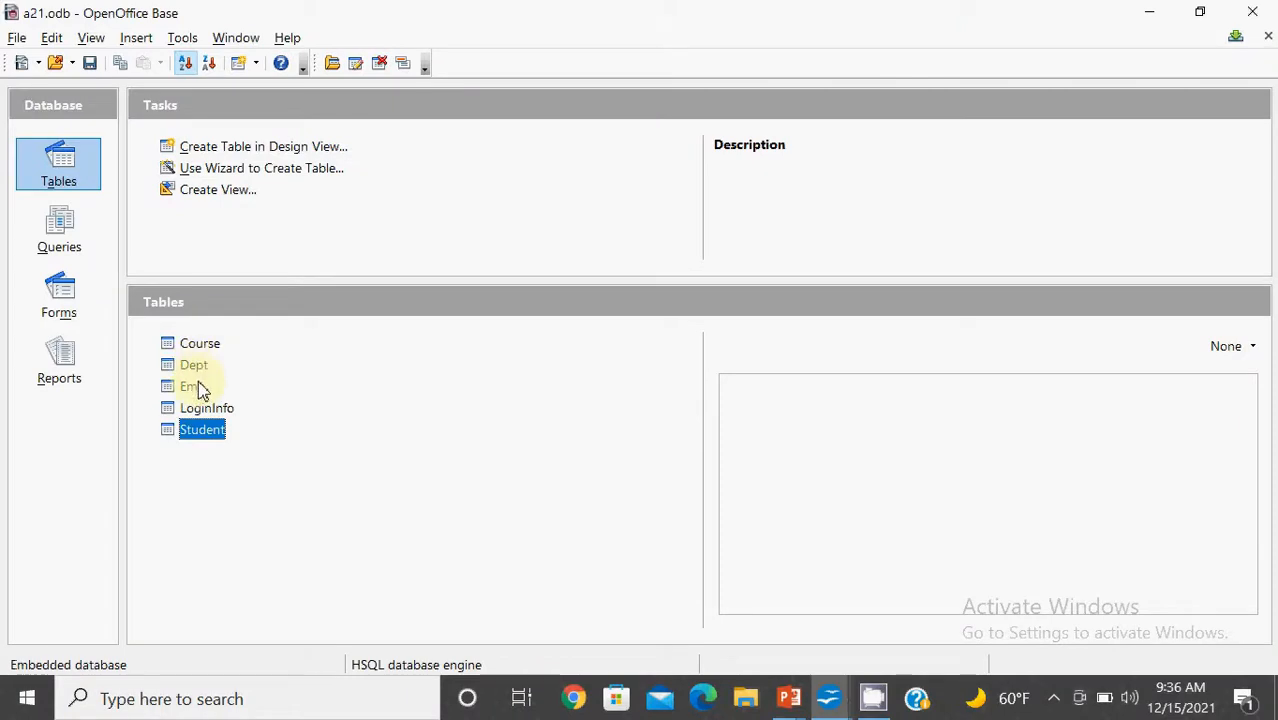
pyautogui.doubleClick(195, 388)
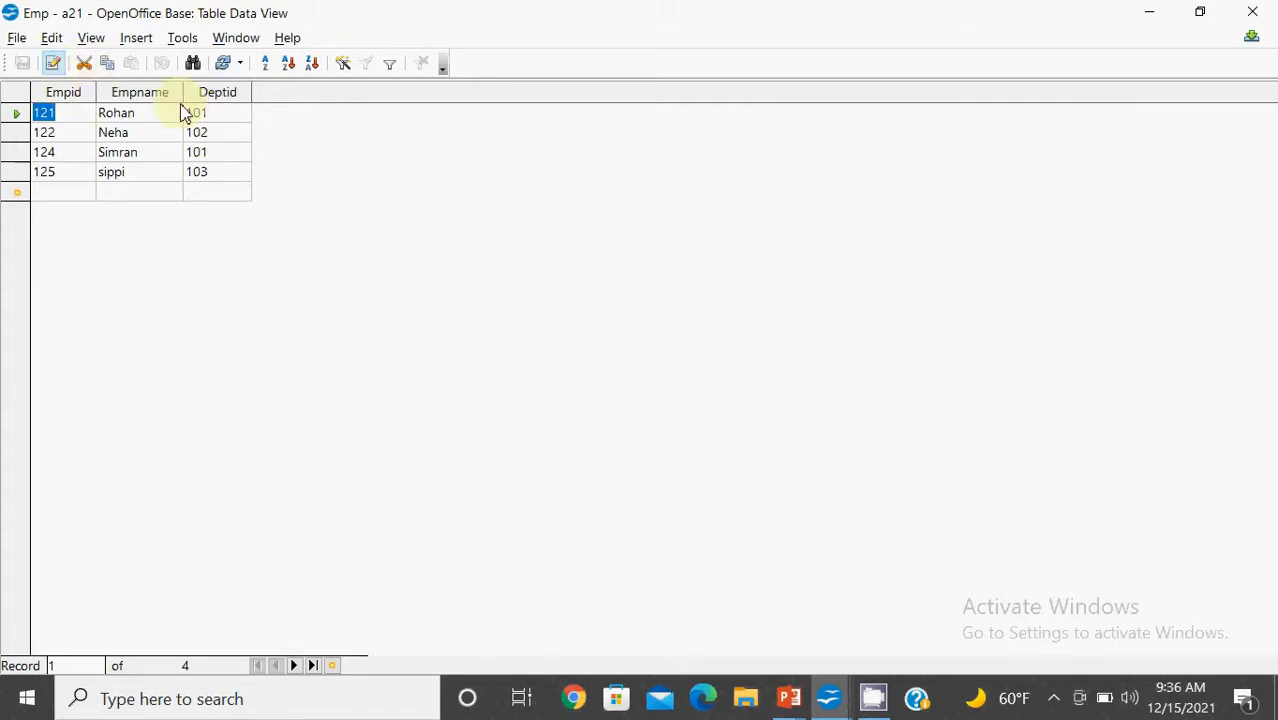
pyautogui.click(1264, 13)
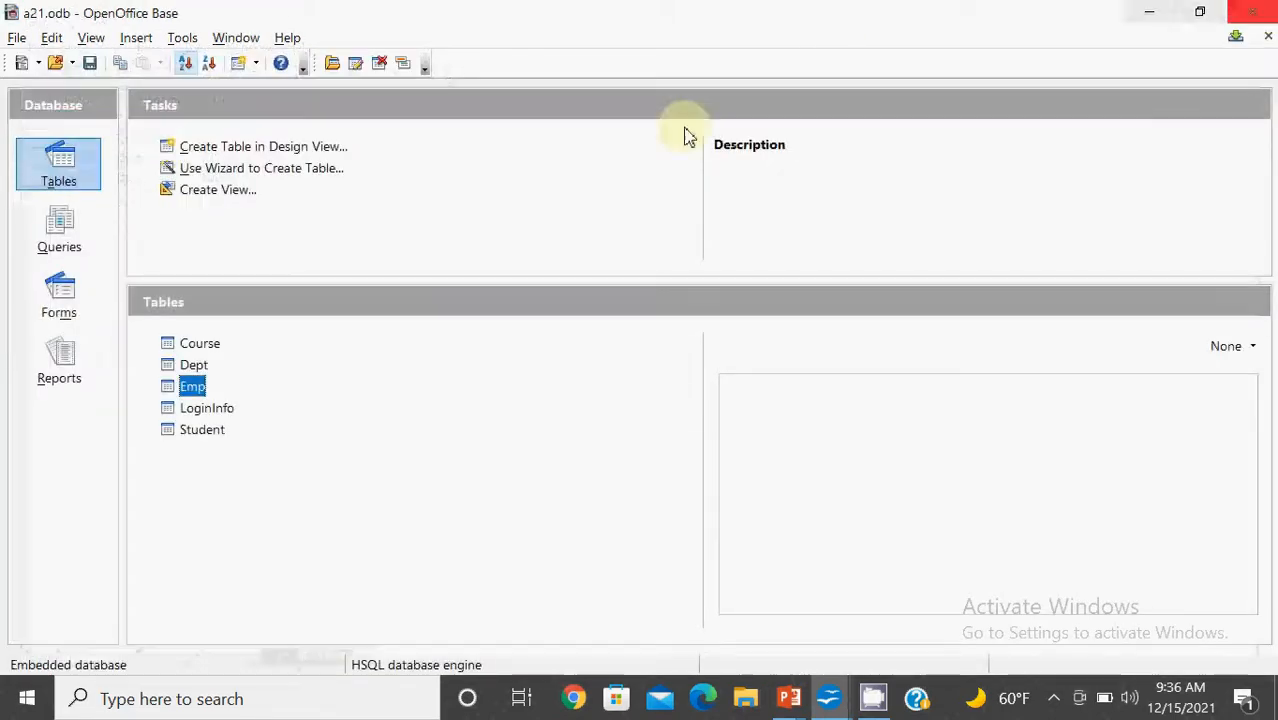
pyautogui.doubleClick(196, 366)
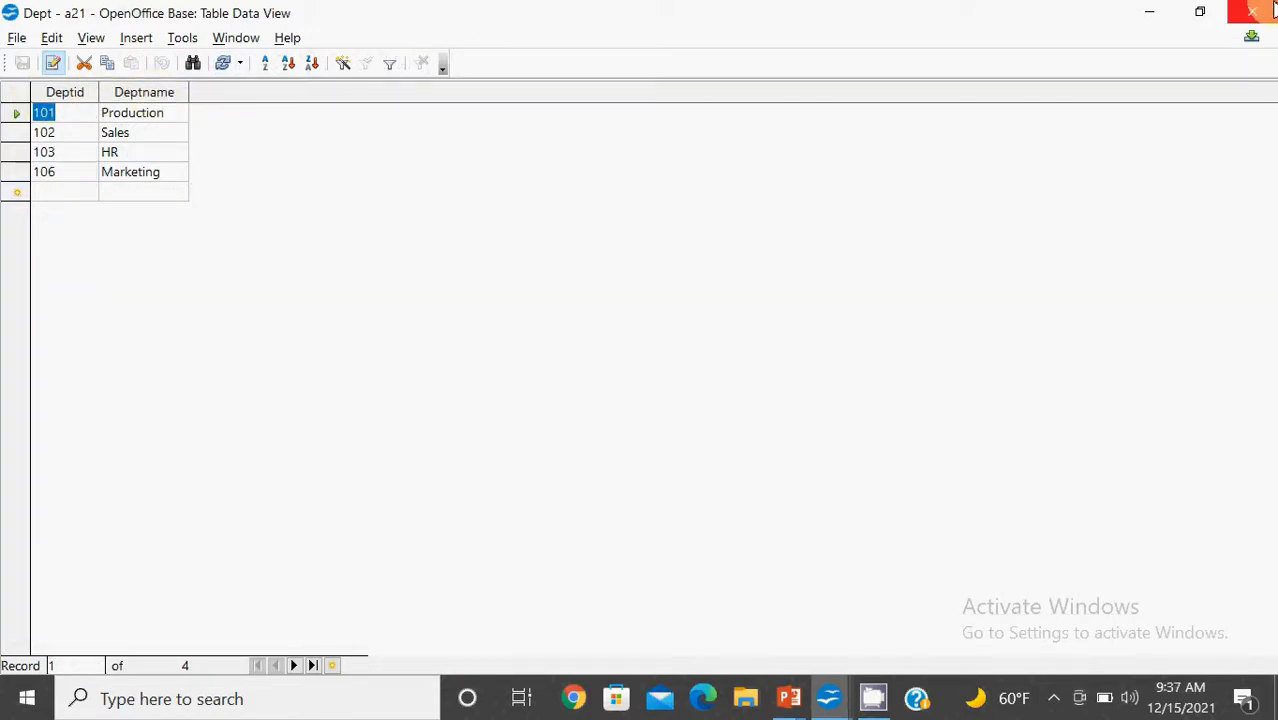
pyautogui.click(1252, 11)
# Examine the primary key fields in the Emp and Dept table designs, closing each design.
pyautogui.click(195, 387)
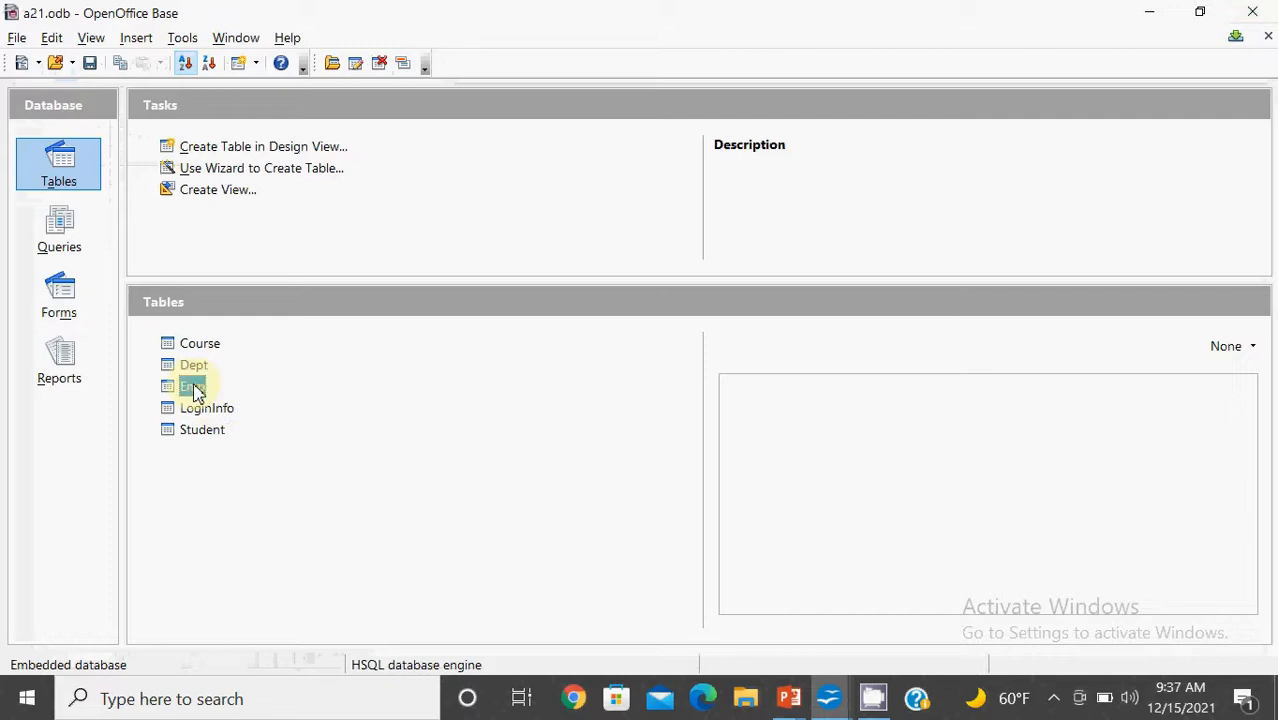
pyautogui.rightClick(194, 386)
pyautogui.click(260, 471)
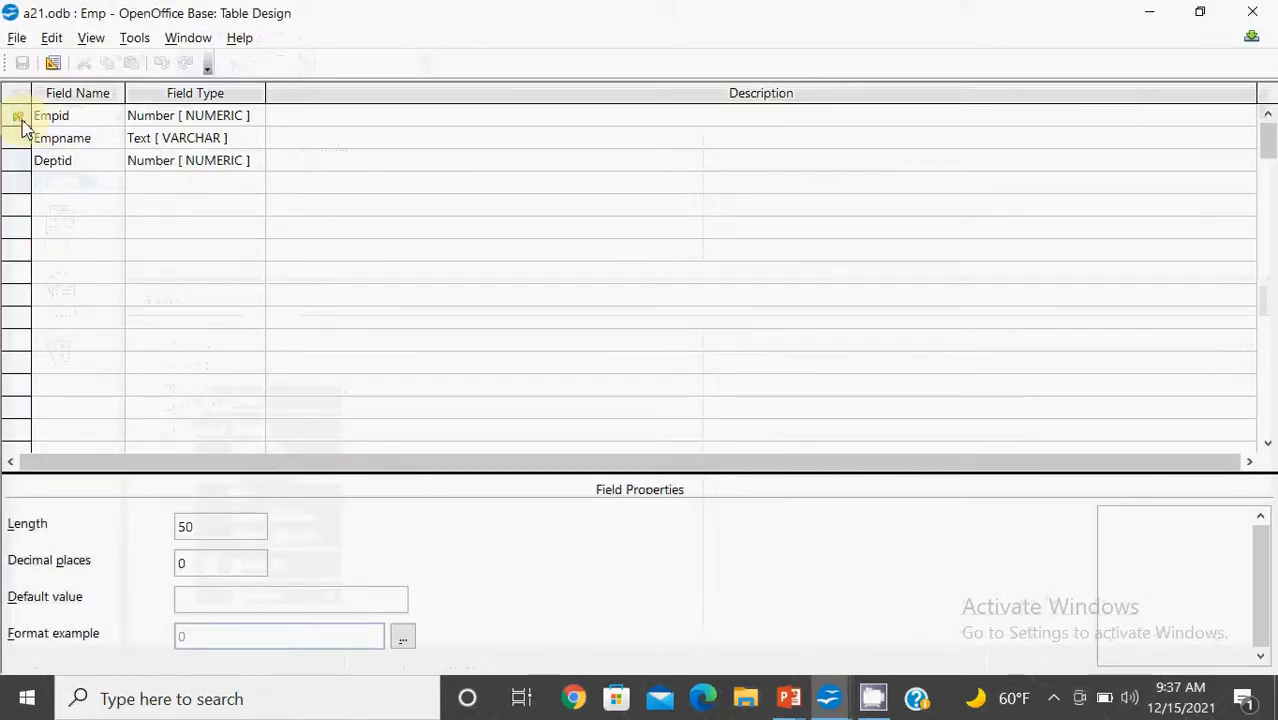
pyautogui.click(1262, 11)
pyautogui.rightClick(203, 367)
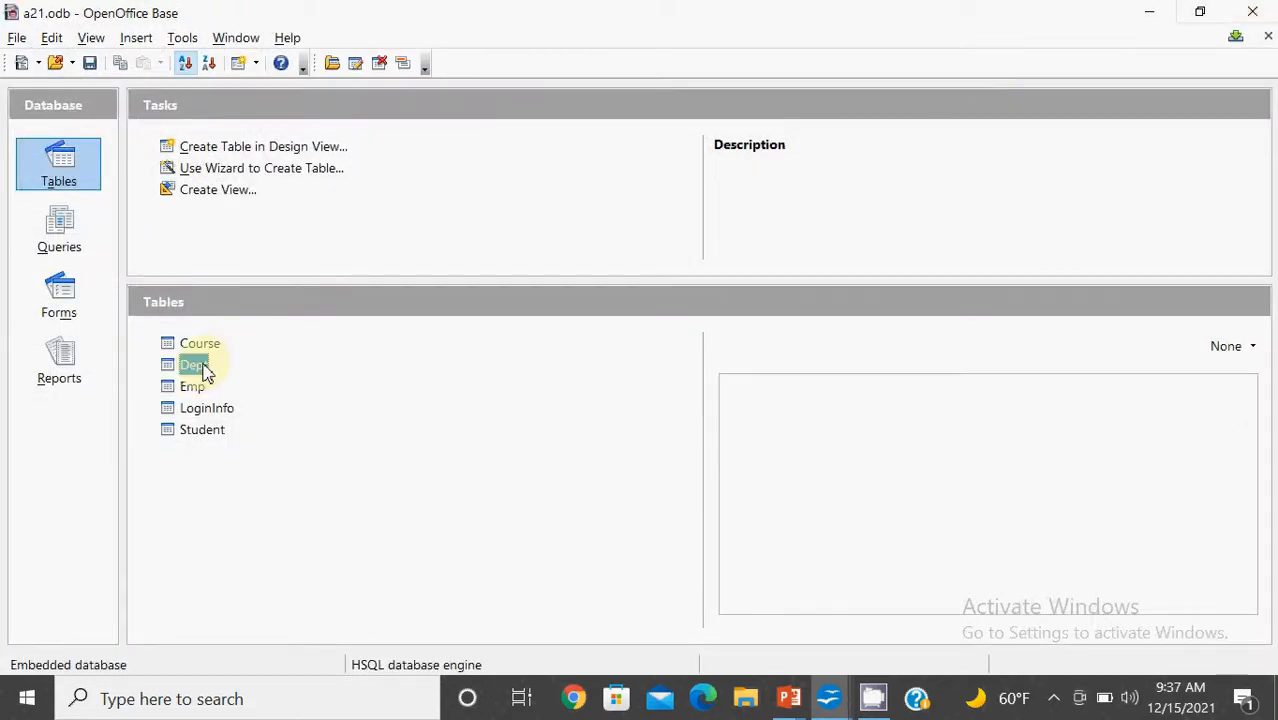
pyautogui.click(251, 450)
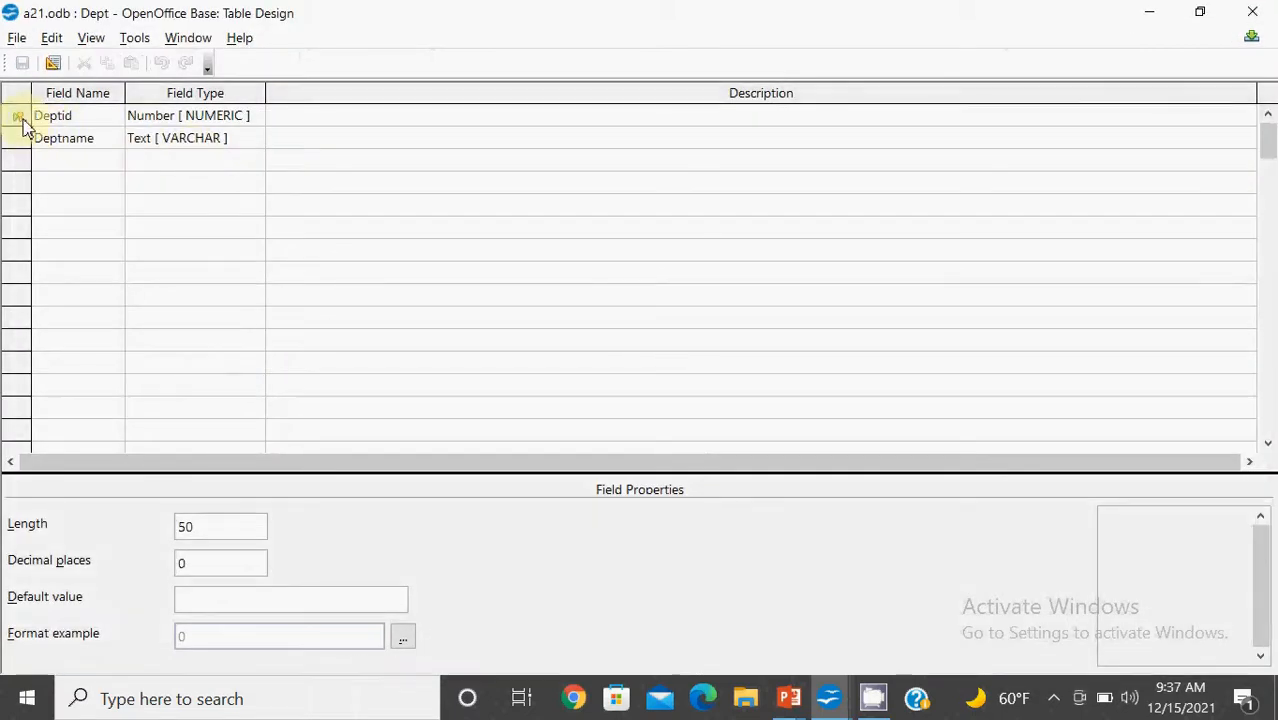
pyautogui.click(1252, 12)
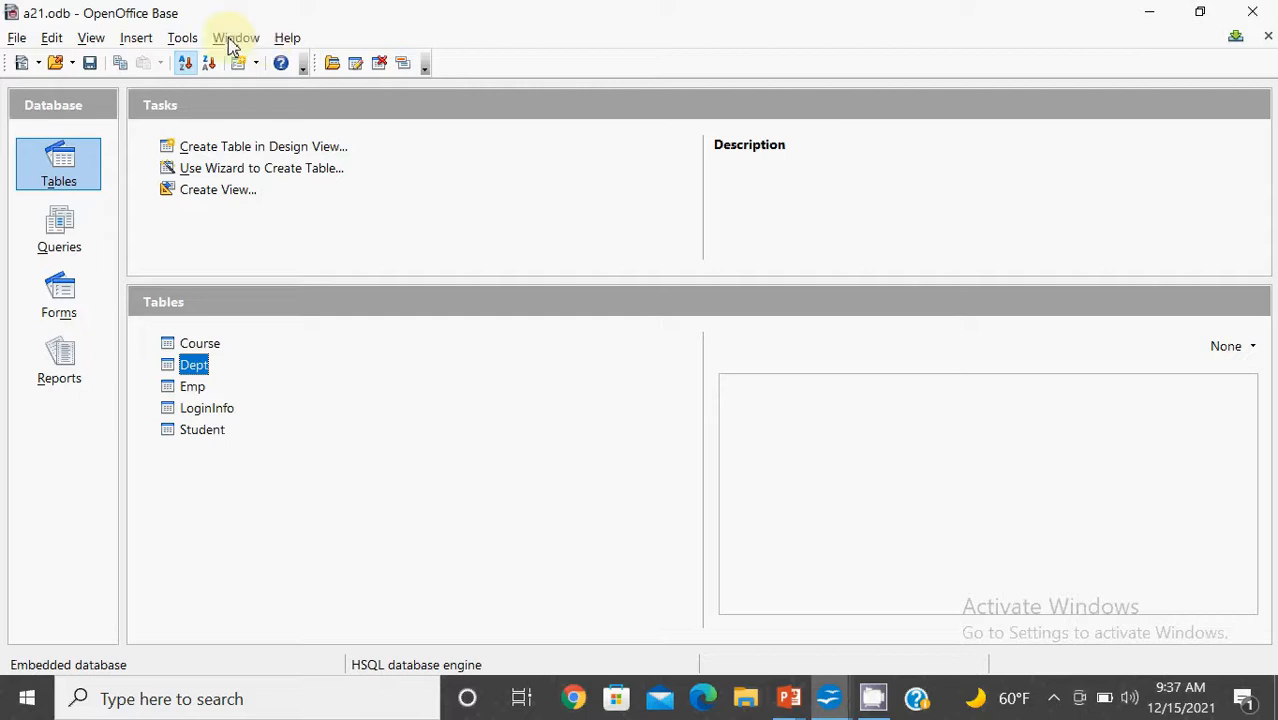
# Open the relationship design and add the Dept and Emp tables to it.
pyautogui.click(183, 39)
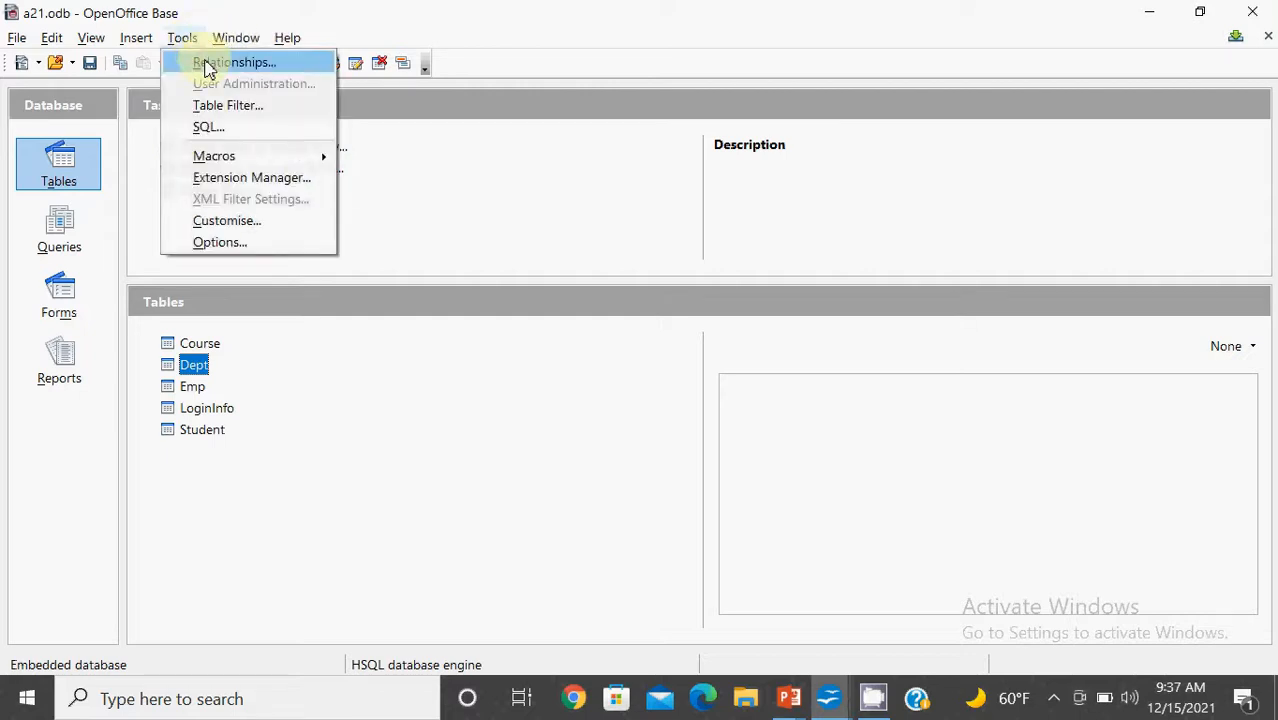
pyautogui.click(205, 62)
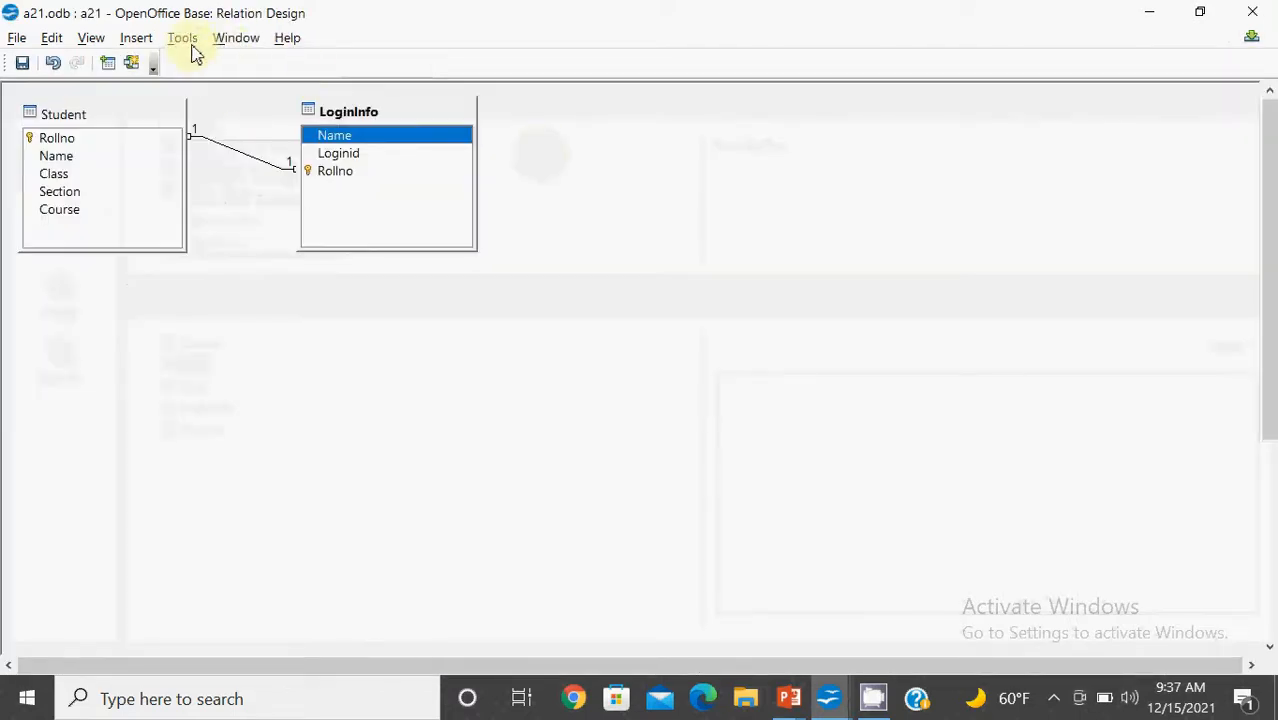
pyautogui.click(137, 39)
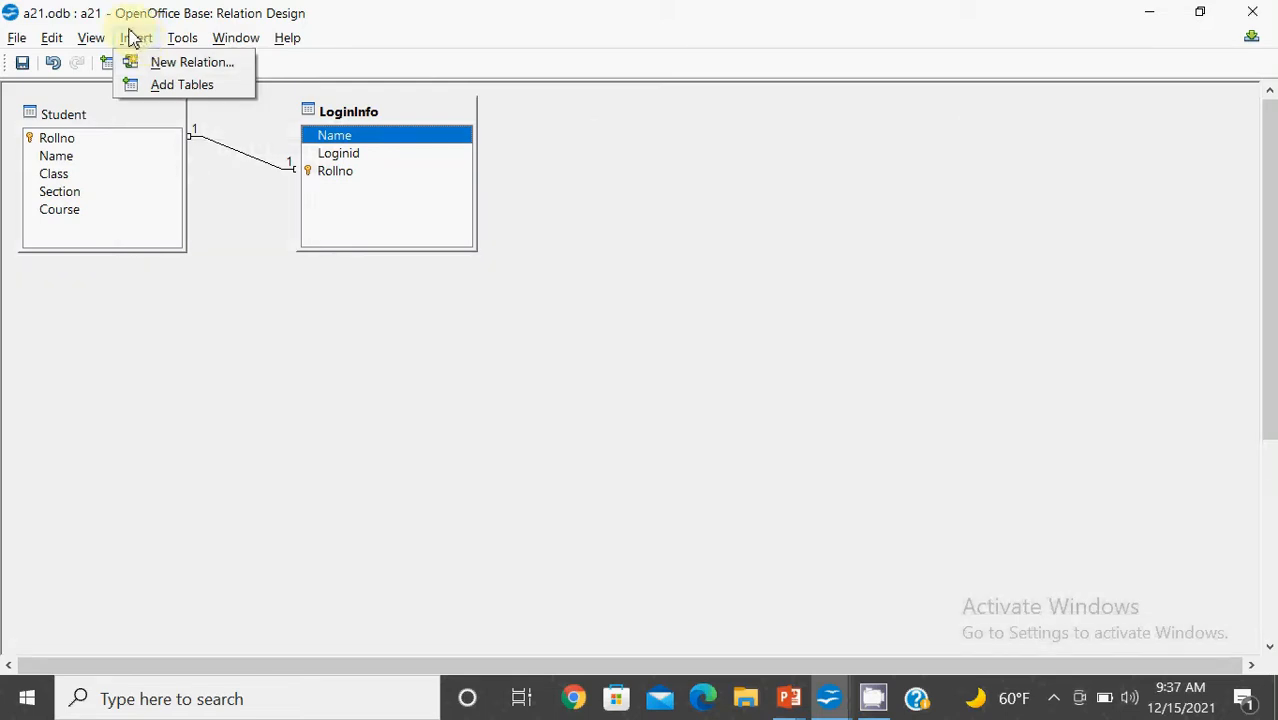
pyautogui.click(163, 85)
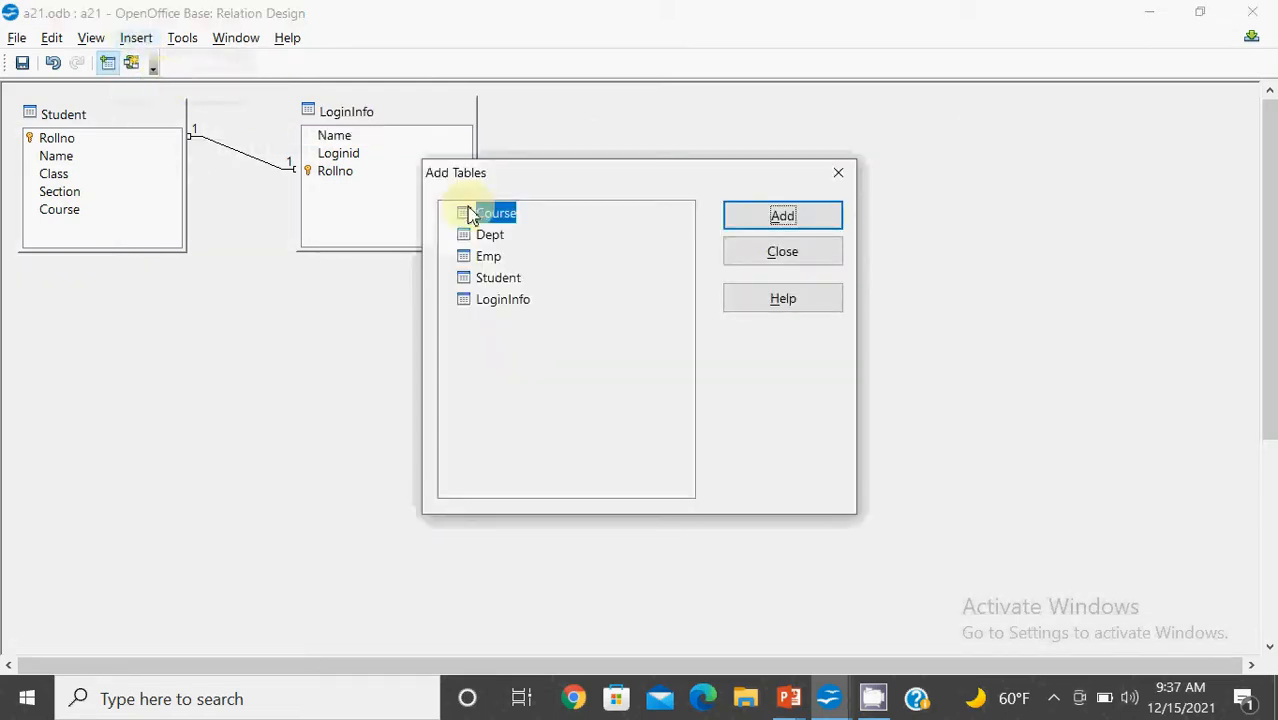
pyautogui.click(489, 235)
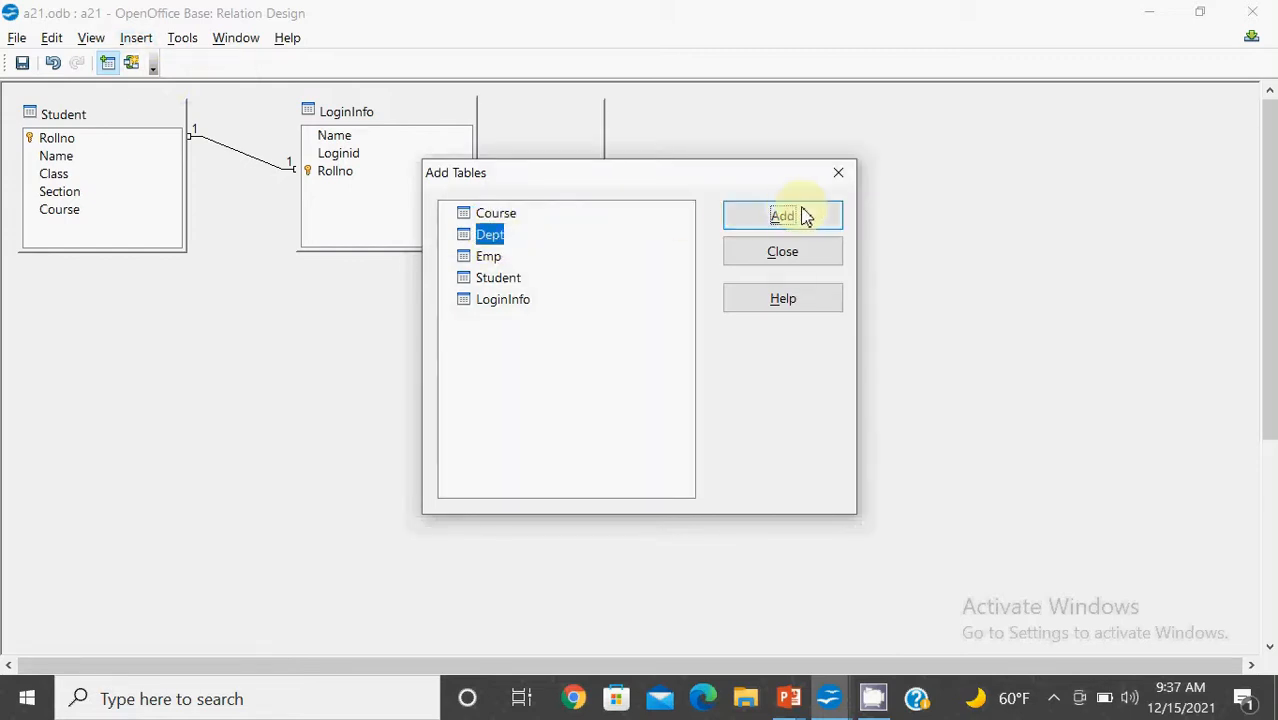
pyautogui.click(806, 217)
pyautogui.click(488, 258)
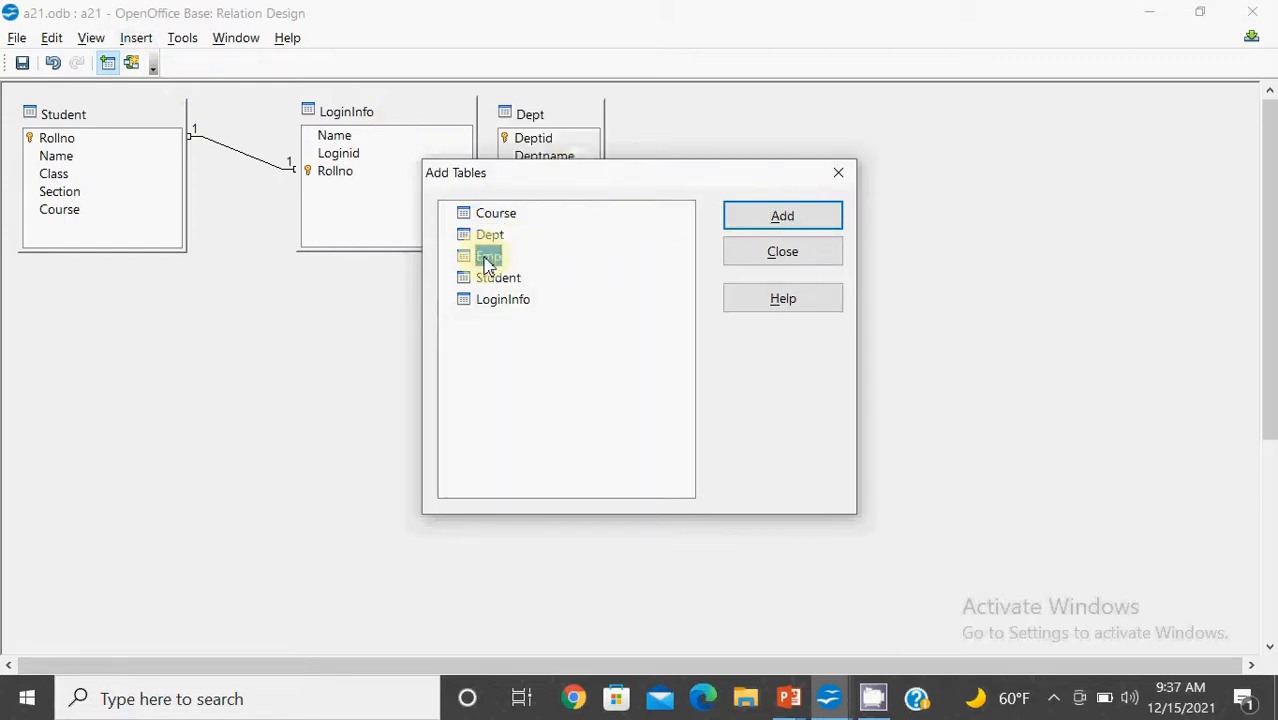
pyautogui.click(750, 224)
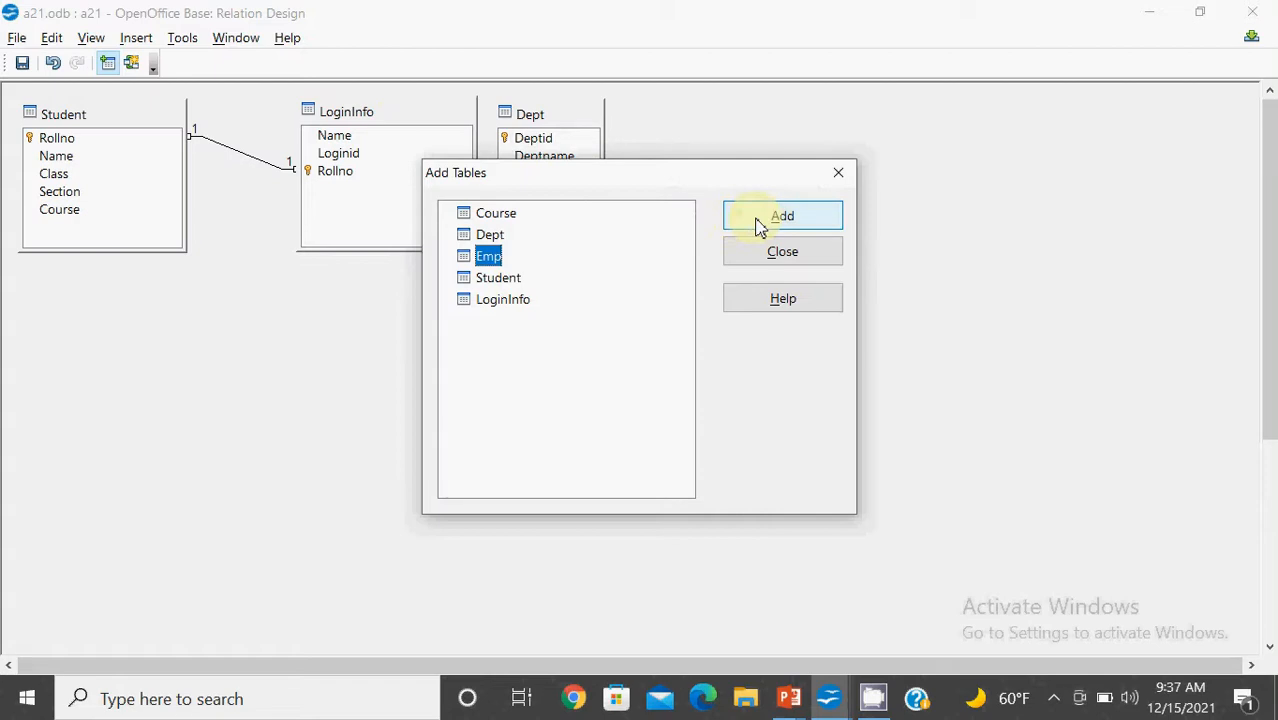
pyautogui.click(797, 255)
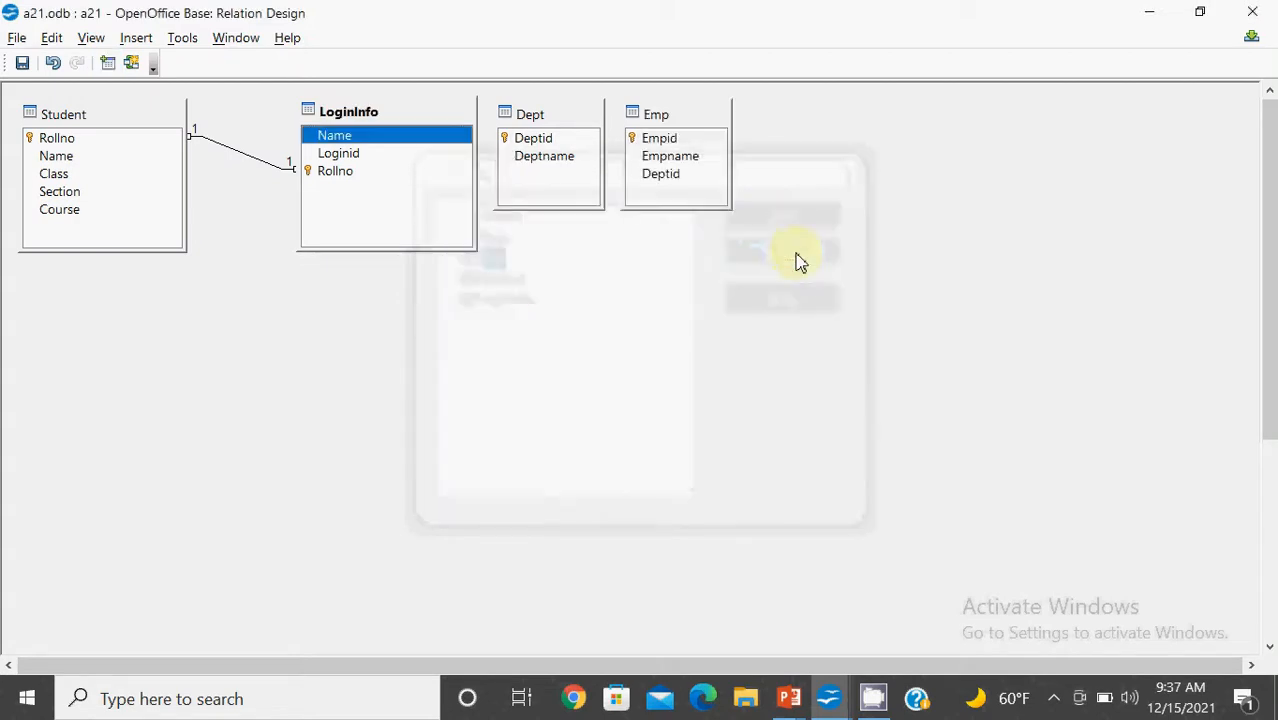
# Space the Dept and Emp tables apart and create a one-to-many relationship from Dept's Deptid to Emp's Deptid.
pyautogui.moveTo(670, 117); pyautogui.dragTo(912, 118)
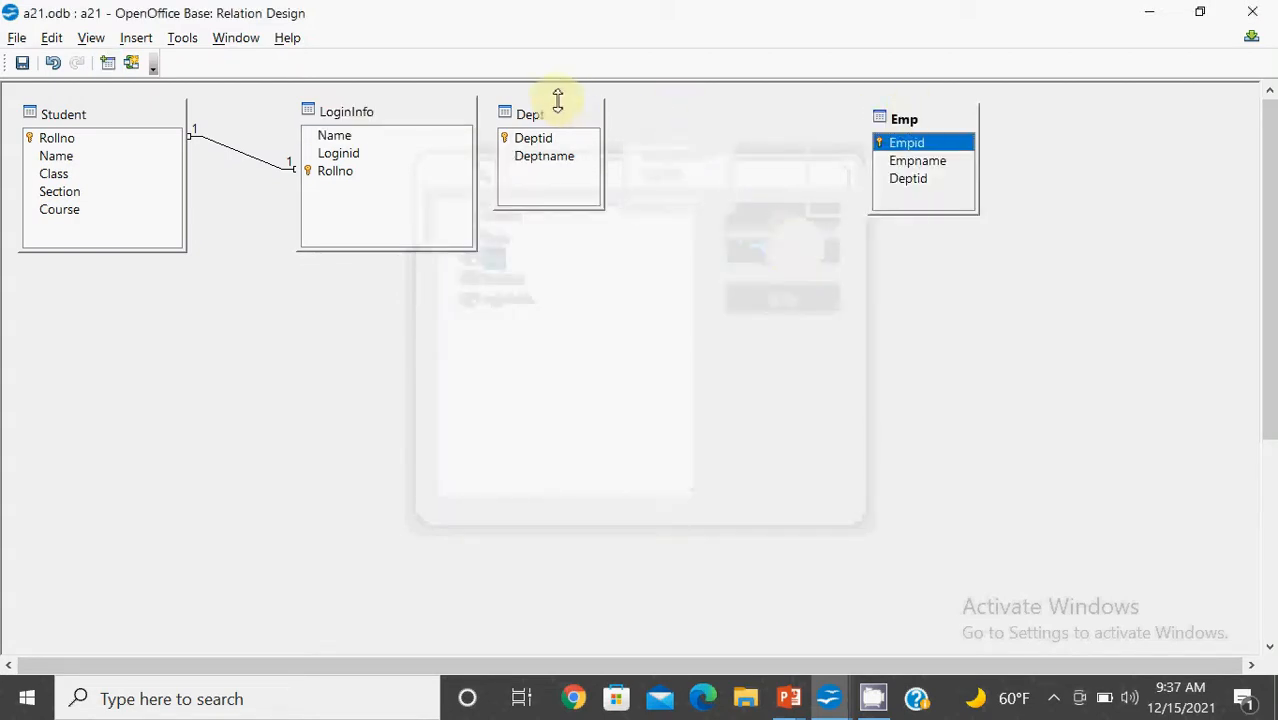
pyautogui.moveTo(568, 120); pyautogui.dragTo(745, 131)
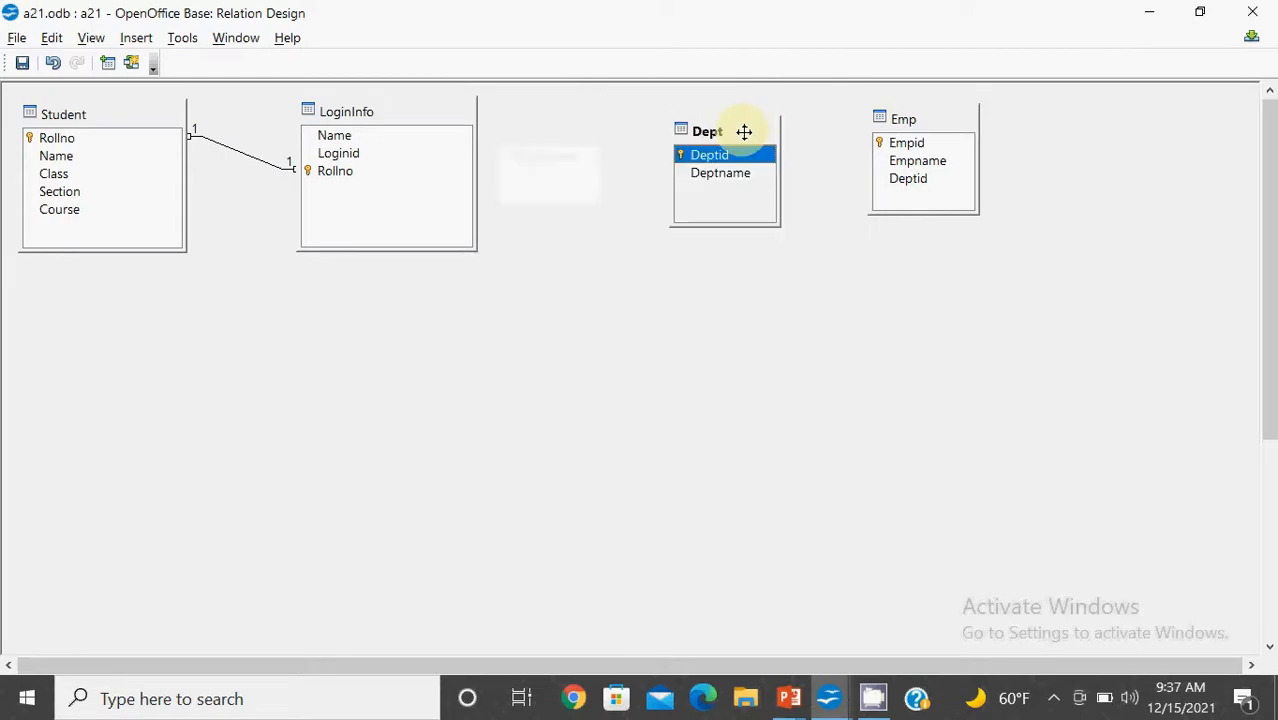
pyautogui.click(899, 142)
pyautogui.moveTo(919, 120); pyautogui.dragTo(926, 144)
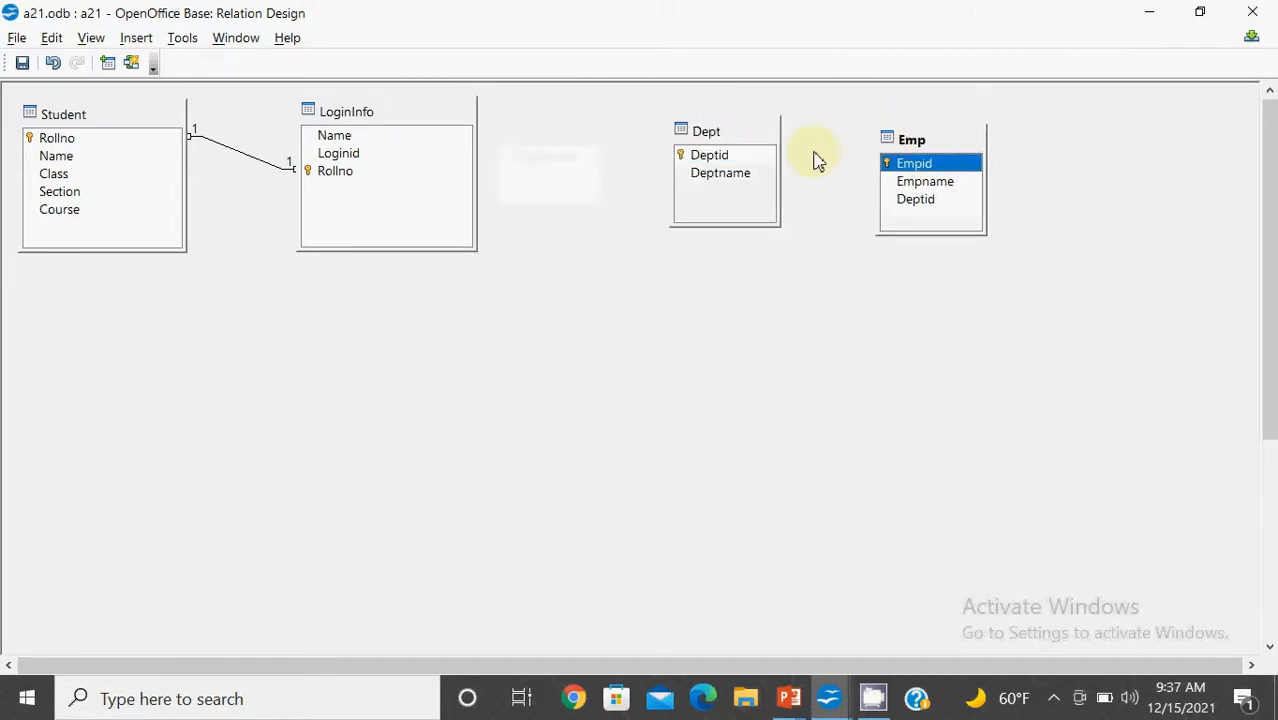
pyautogui.click(755, 163)
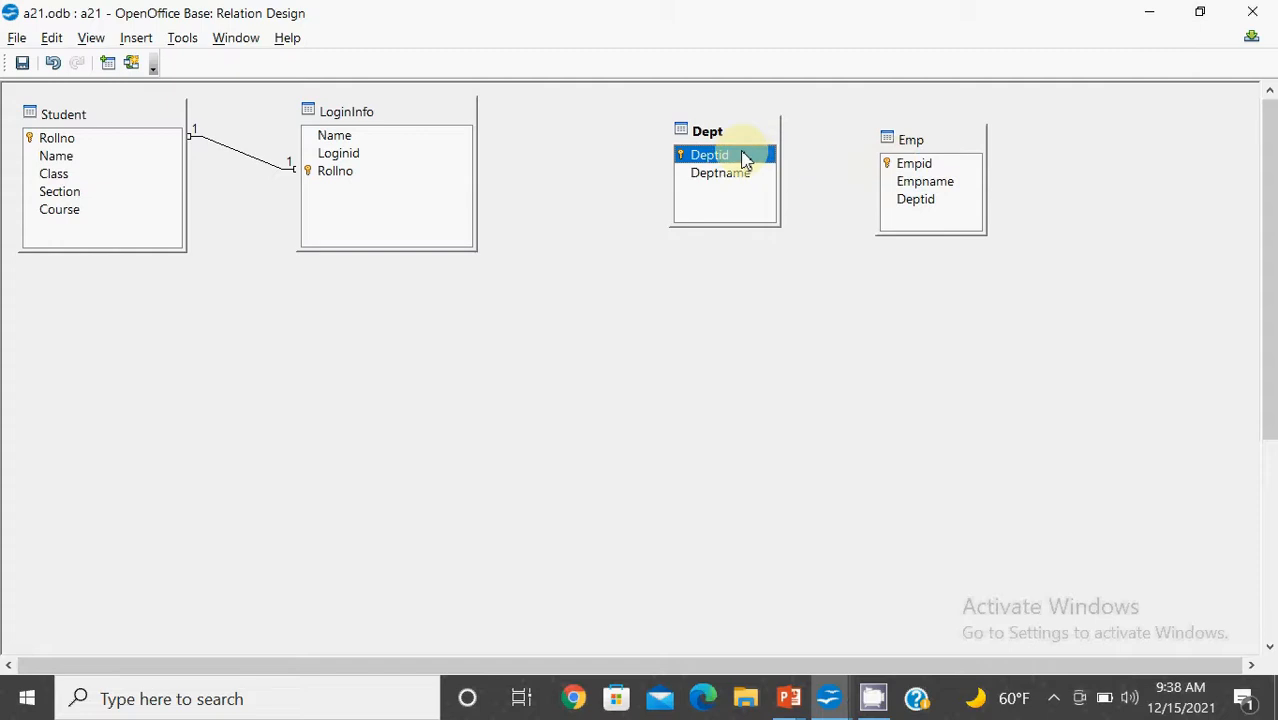
pyautogui.moveTo(744, 160); pyautogui.dragTo(882, 208)
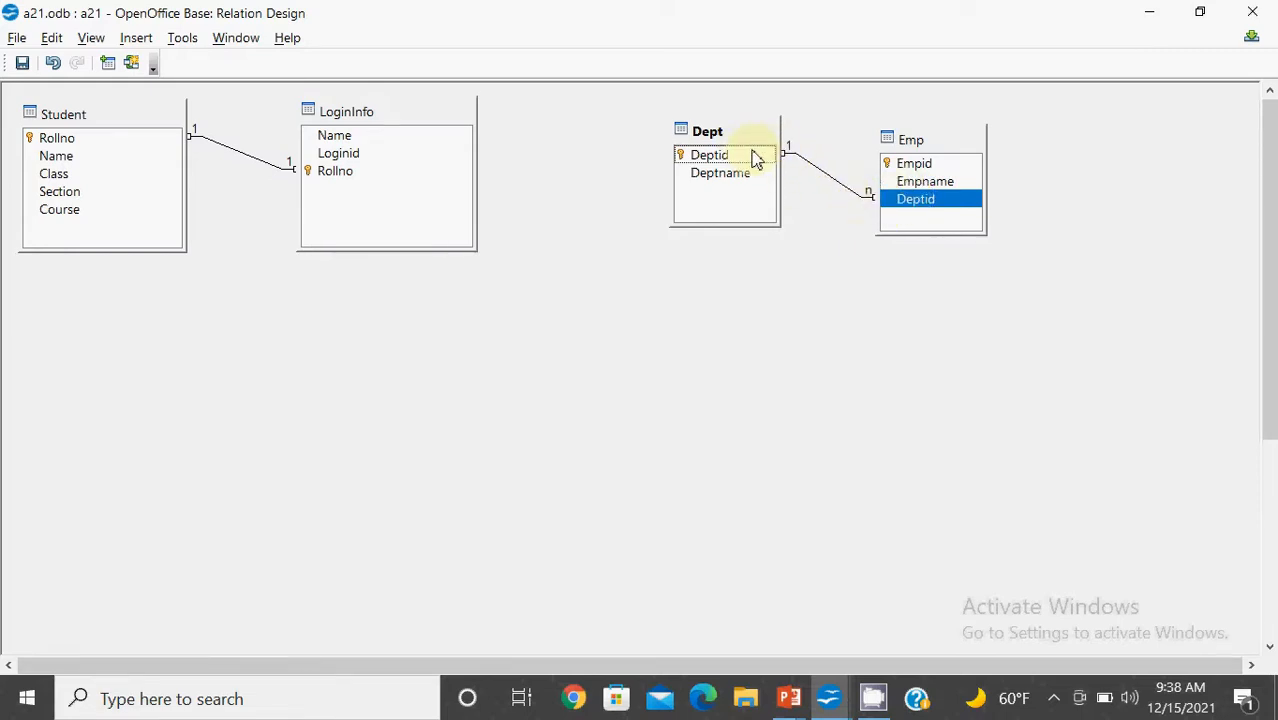
pyautogui.click(1053, 698)
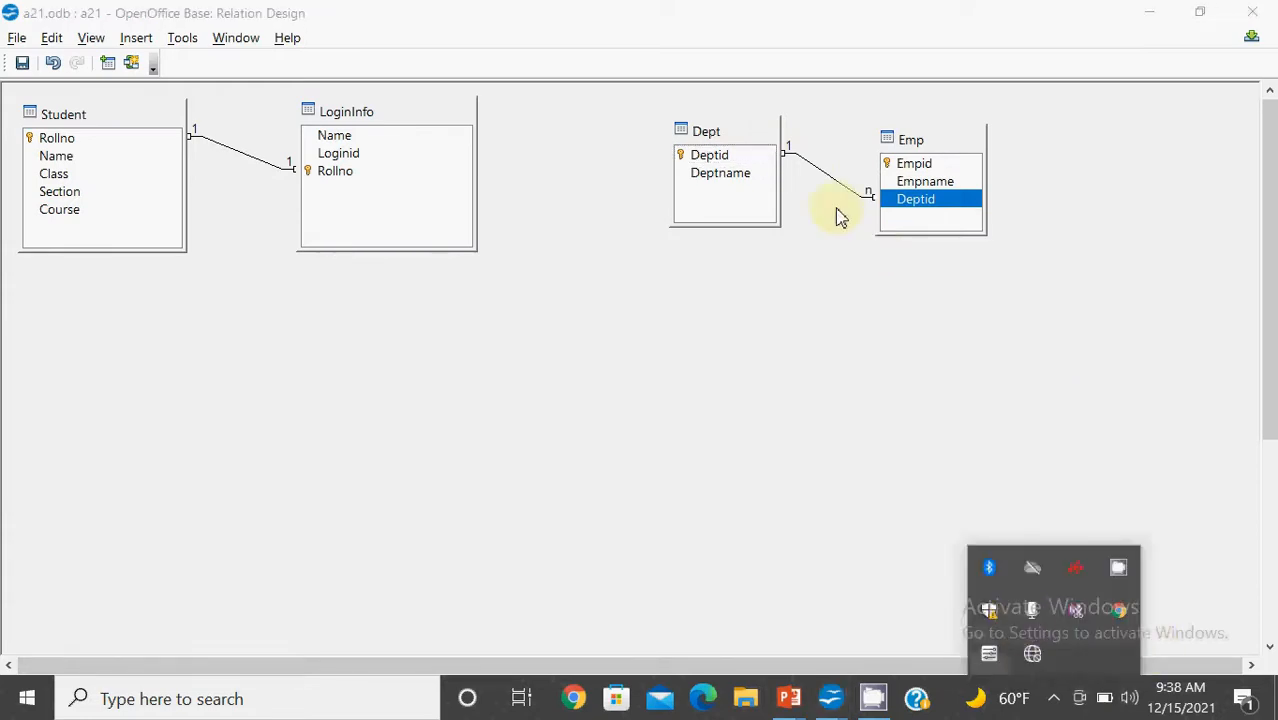
# Place Emp before Dept to show the many-to-one direction of their relationship, and restore the Dept-first arrangement.
pyautogui.moveTo(927, 147); pyautogui.dragTo(570, 140)
pyautogui.click(710, 141)
pyautogui.moveTo(710, 141); pyautogui.dragTo(769, 135)
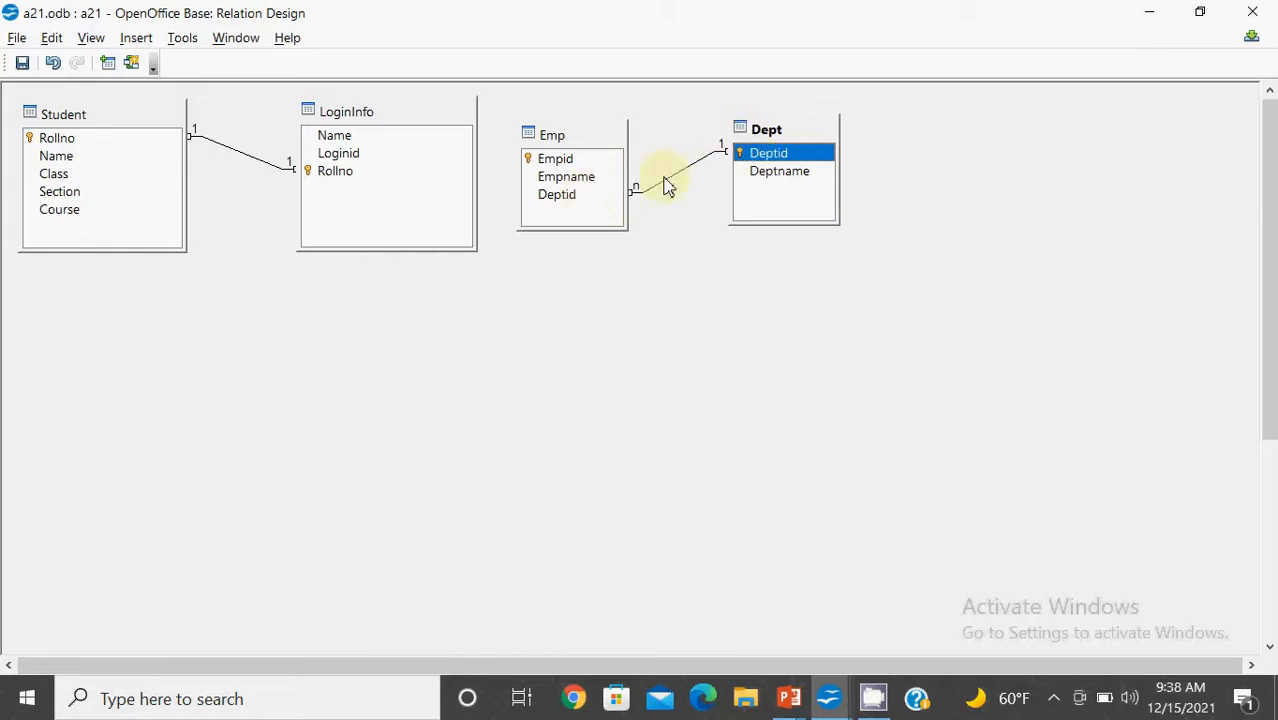
pyautogui.moveTo(583, 140); pyautogui.dragTo(931, 132)
pyautogui.moveTo(790, 140); pyautogui.dragTo(727, 134)
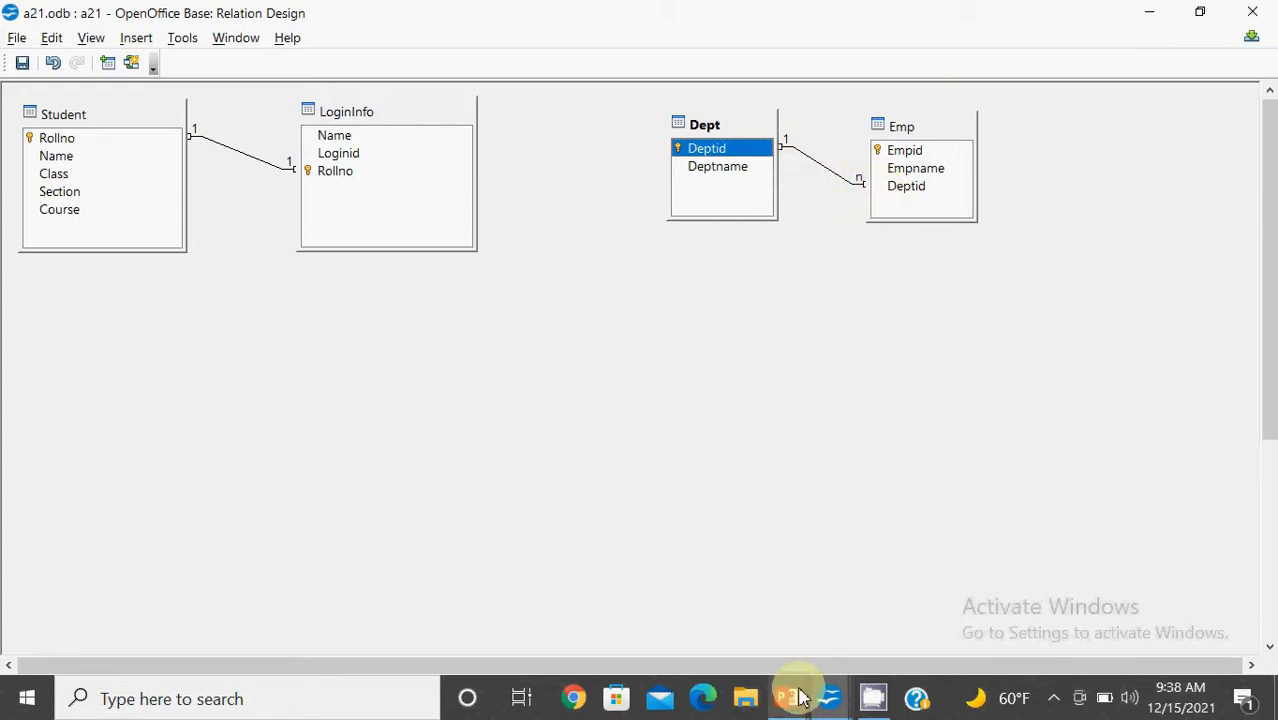
# Switch to the PowerPoint slide show and review the One to Many and Many to One Relationship slides and Dept–Emp diagram.
pyautogui.moveTo(800, 697)
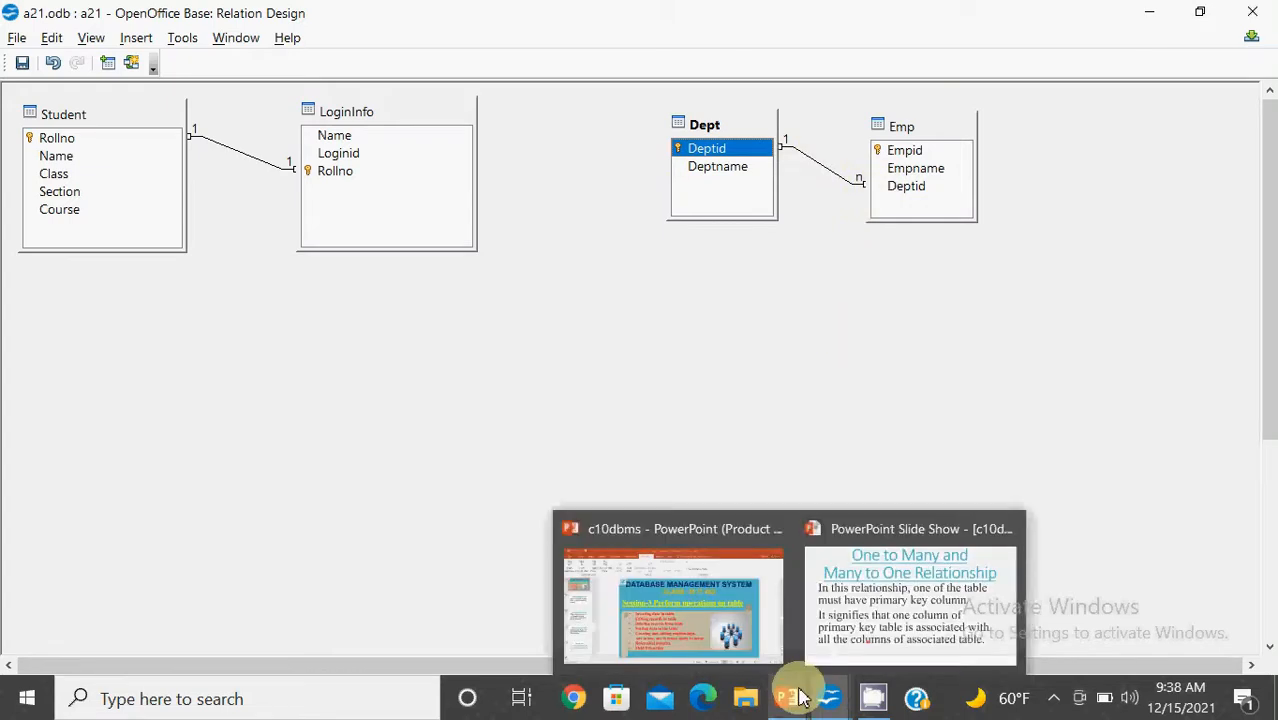
pyautogui.click(887, 614)
pyautogui.click(889, 614)
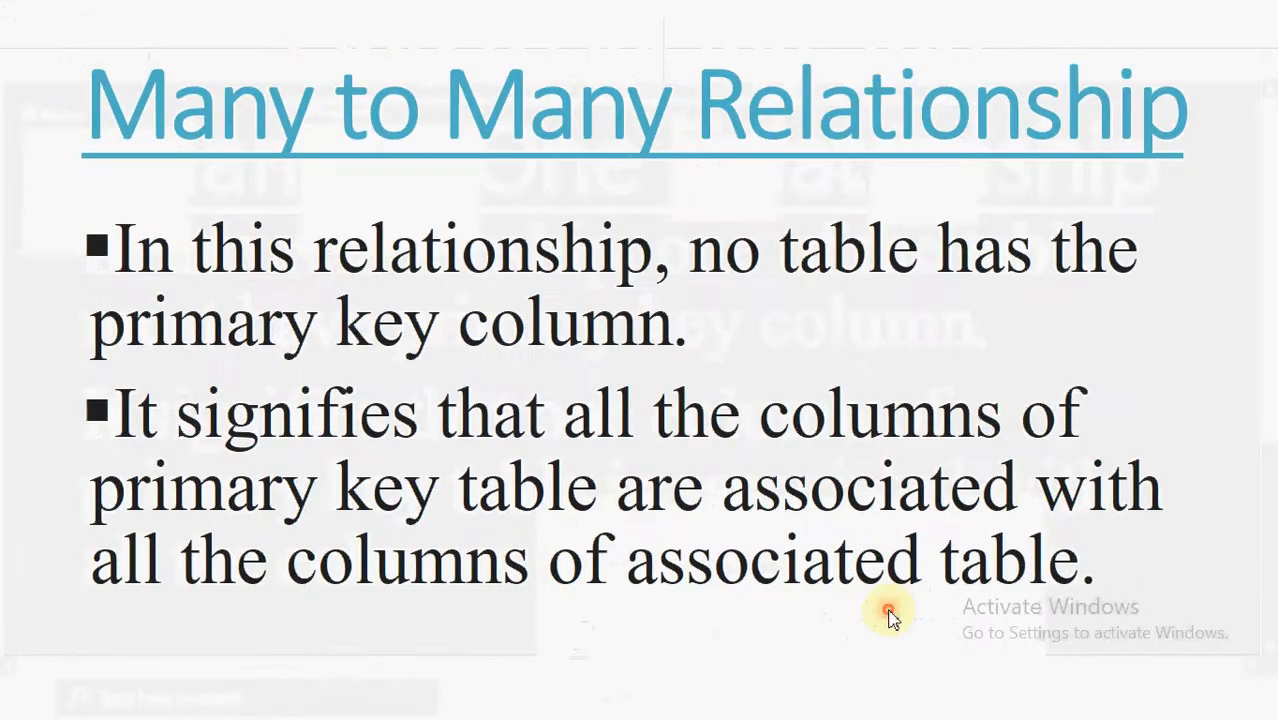
pyautogui.click(889, 611)
pyautogui.click(889, 614)
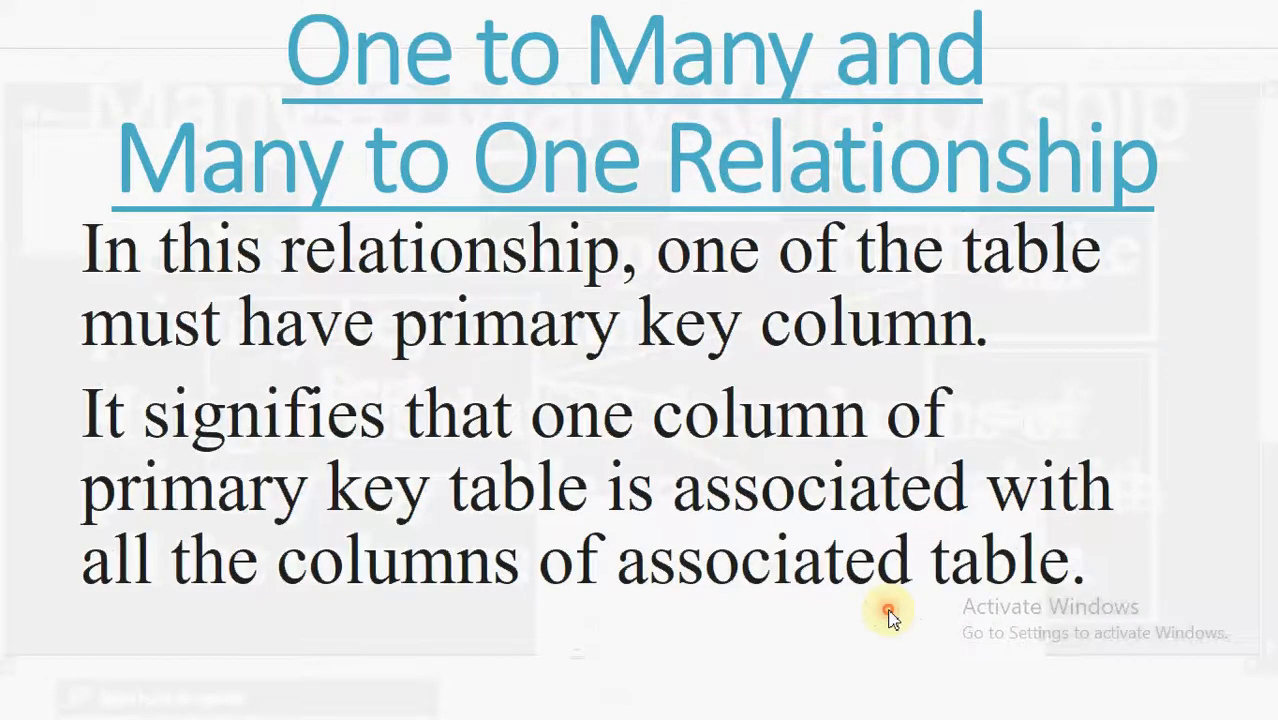
pyautogui.press('Right')
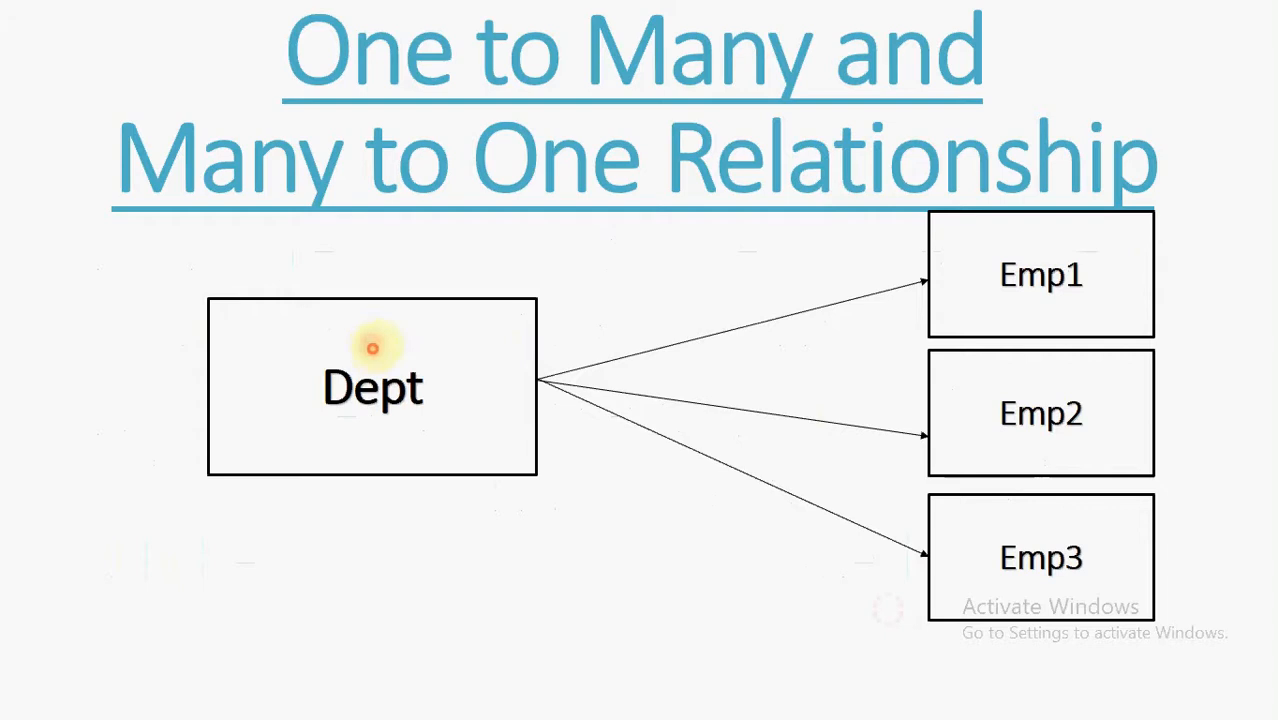
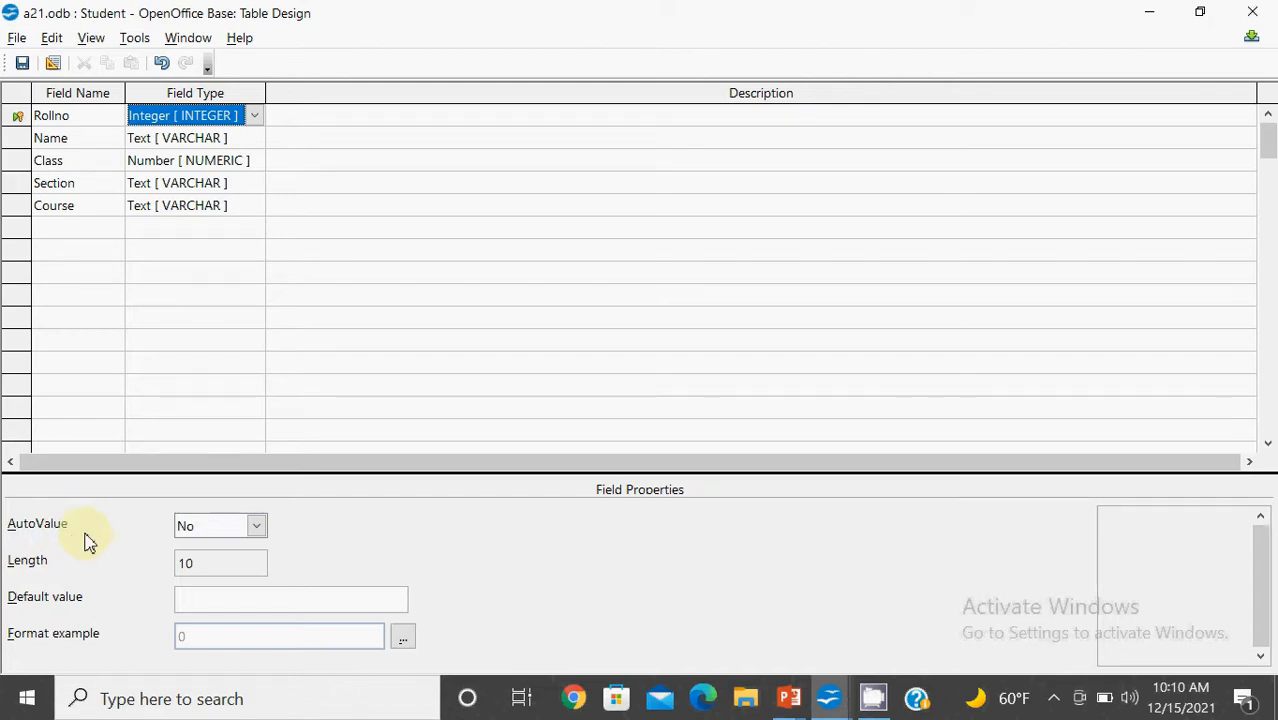
# Examine the AutoValue options for Student's Rollno field, keep No, and close the table design with its changes saved.
pyautogui.click(256, 528)
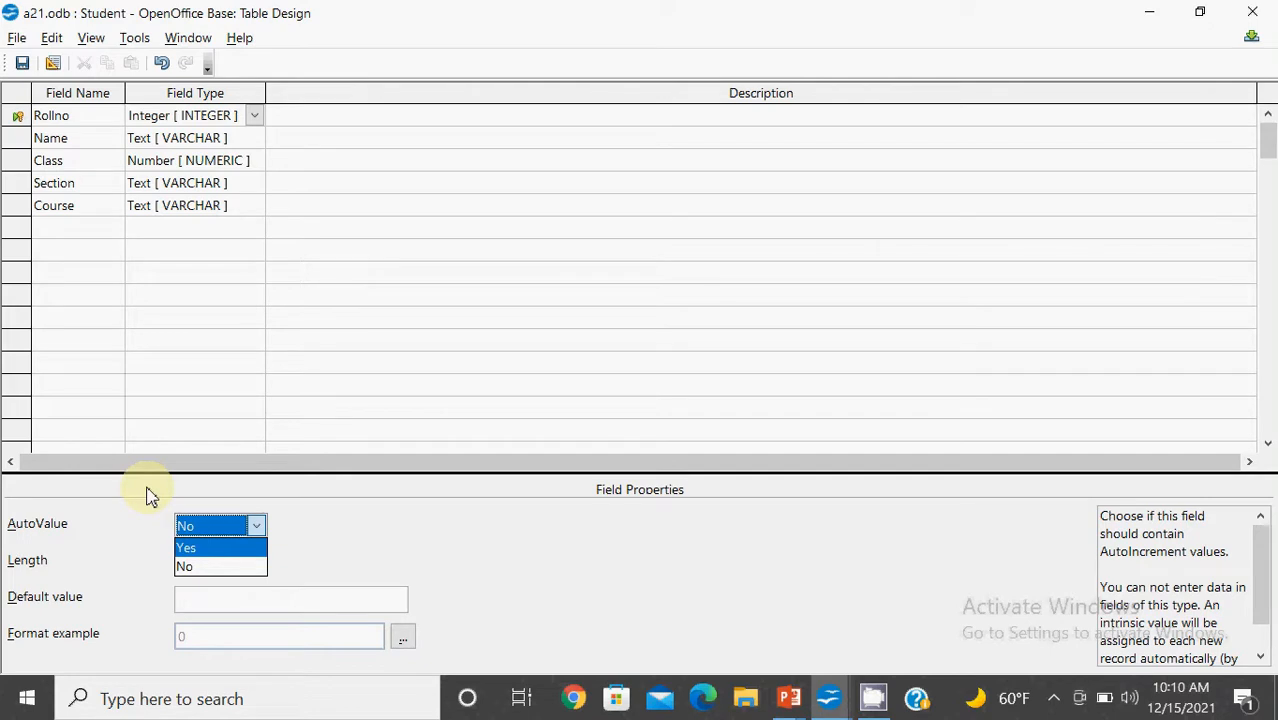
pyautogui.click(190, 567)
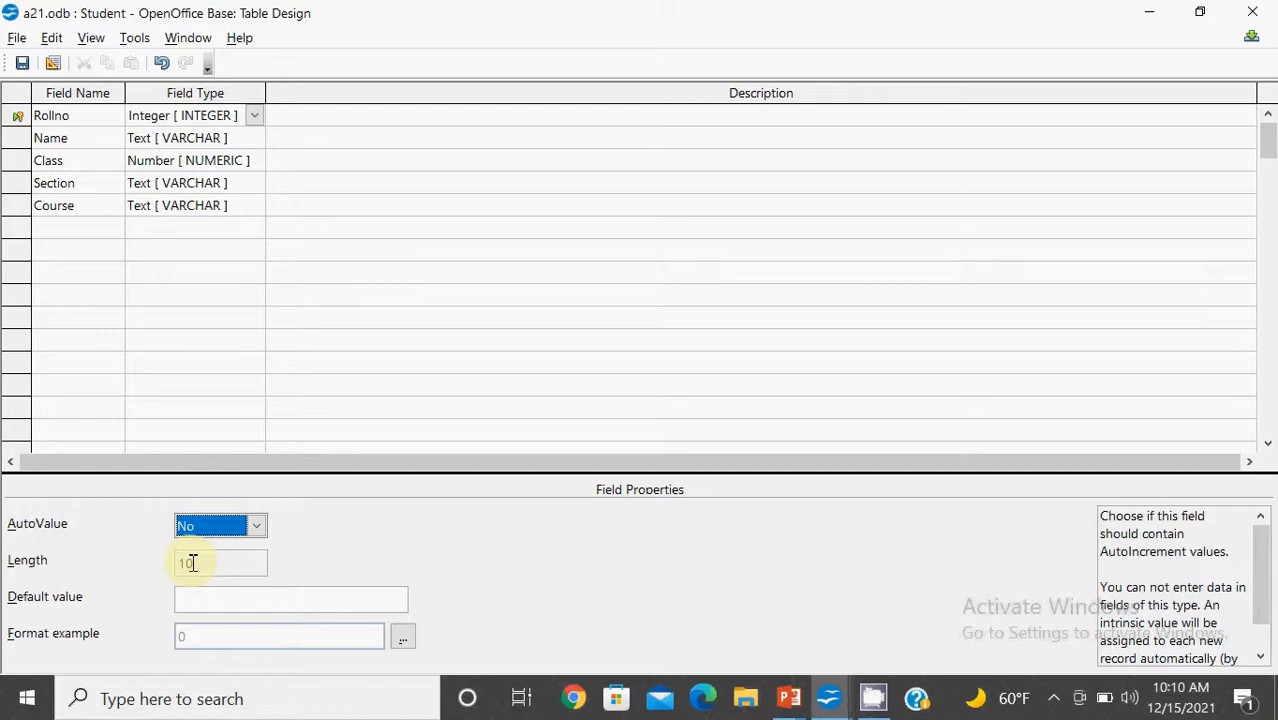
pyautogui.click(1252, 12)
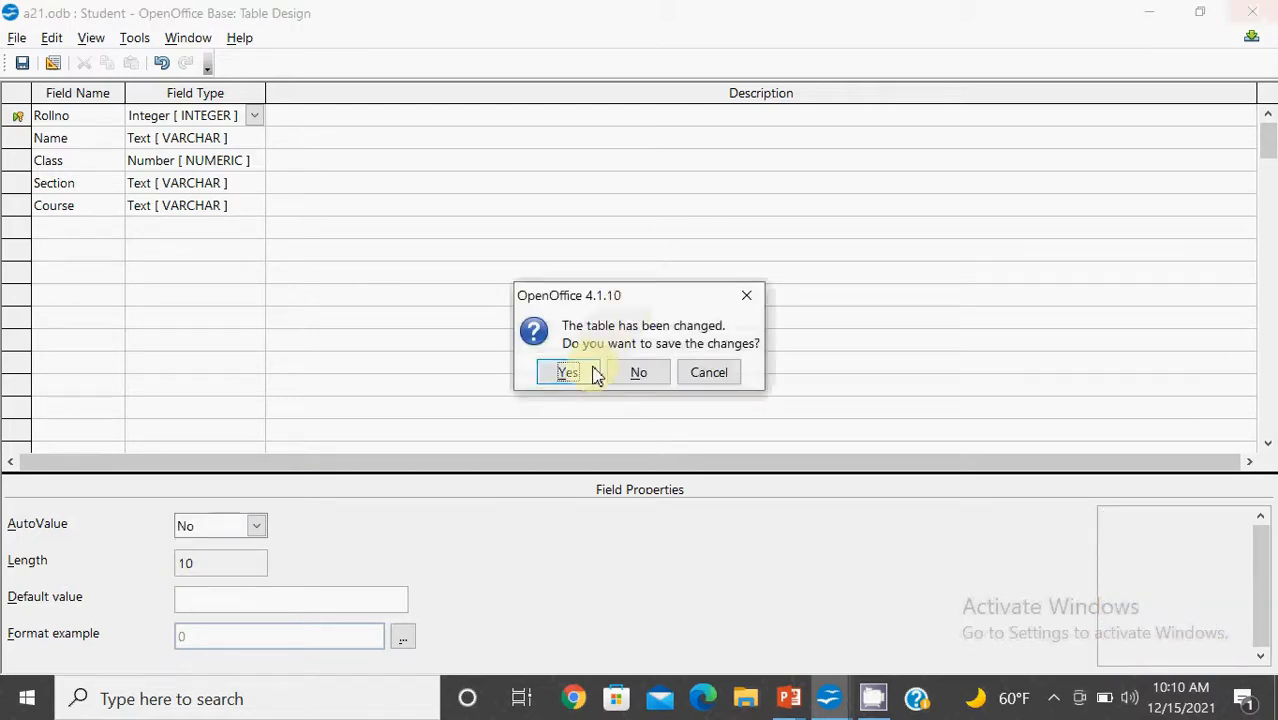
pyautogui.click(568, 372)
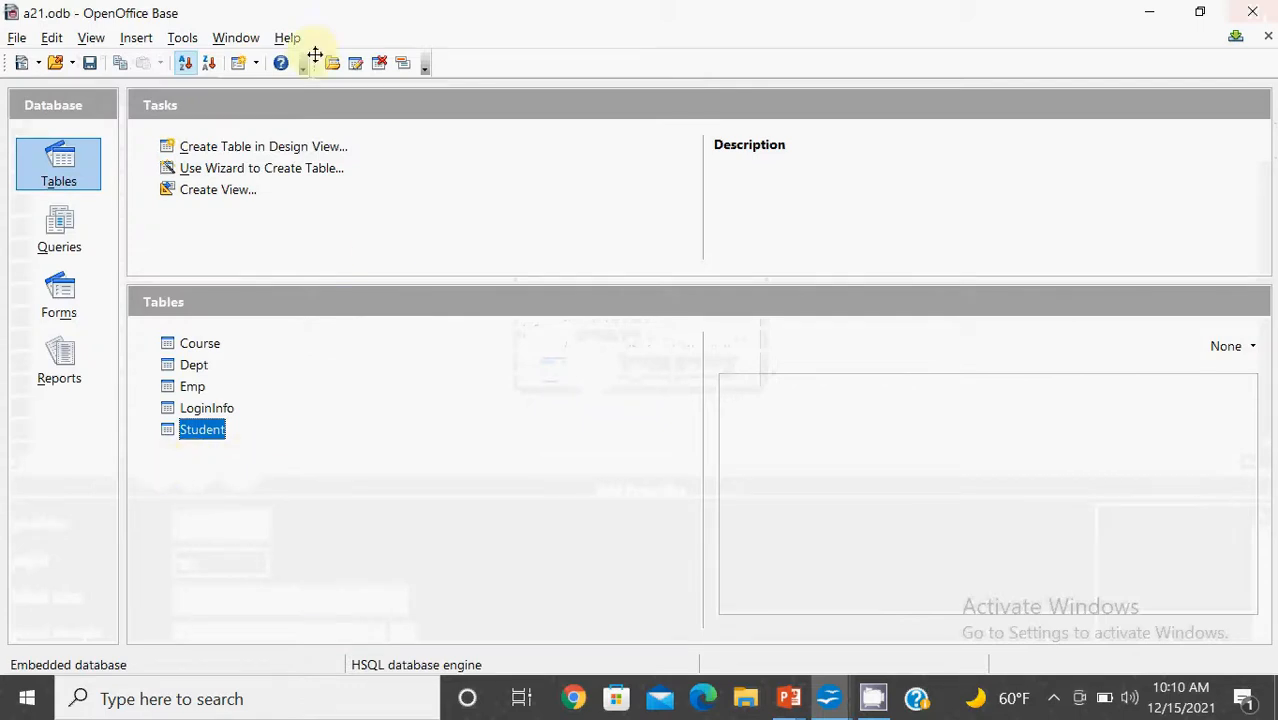
# Start a new table in Design View and add a Rollno field of type Number [ NUMERIC ].
pyautogui.click(297, 150)
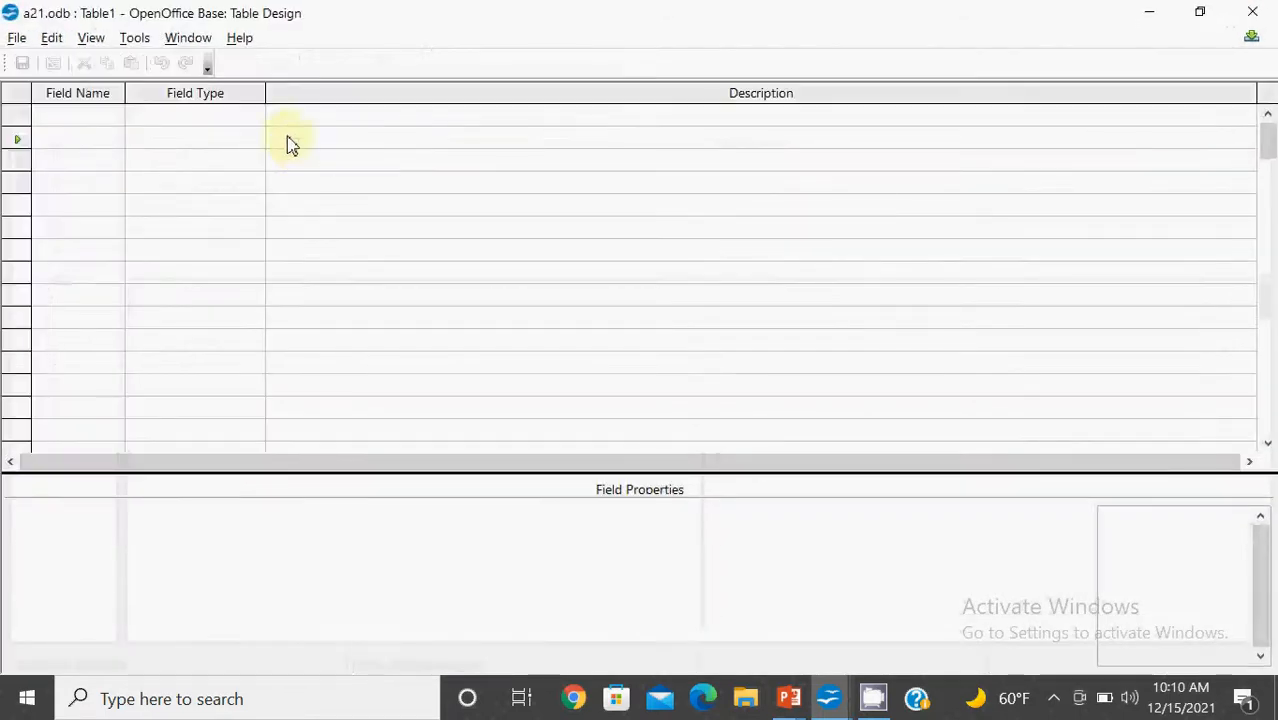
pyautogui.click(70, 112)
pyautogui.write('Roo')
pyautogui.press('BackSpace')
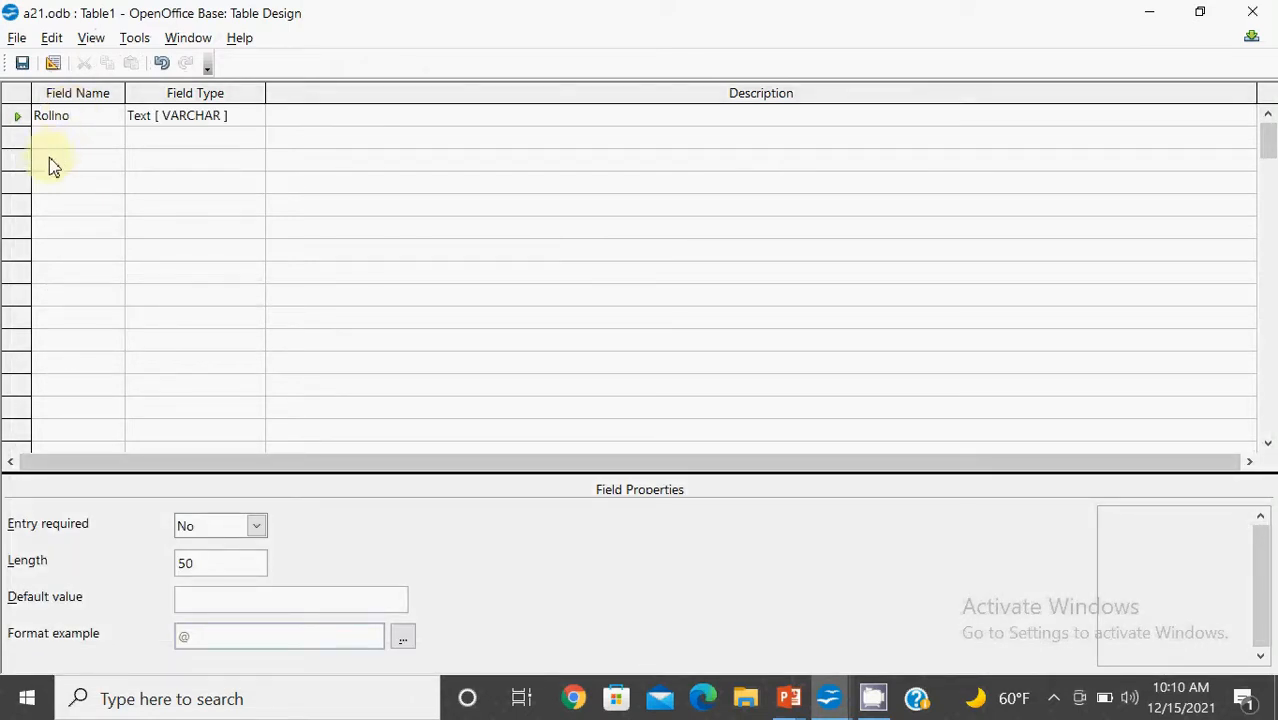
pyautogui.click(170, 122)
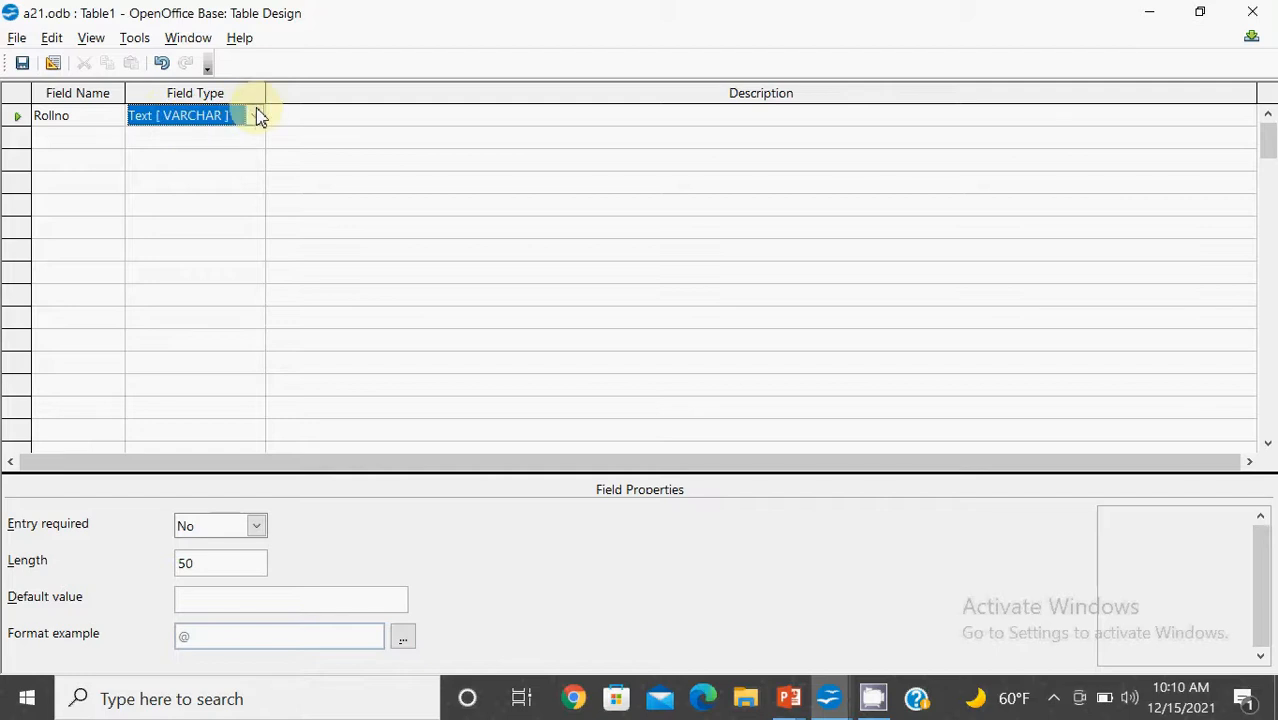
pyautogui.click(255, 115)
pyautogui.click(183, 150)
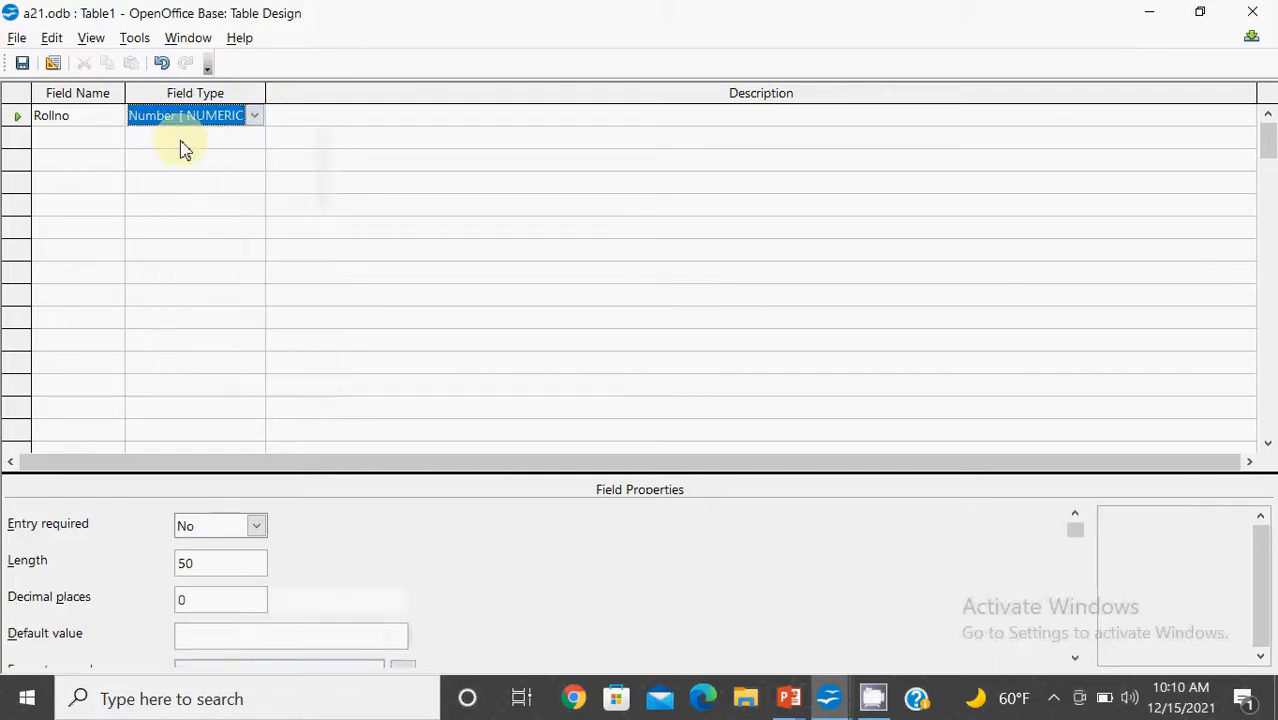
# Add Name and Section fields of type Text [ VARCHAR ] below Rollno.
pyautogui.click(95, 140)
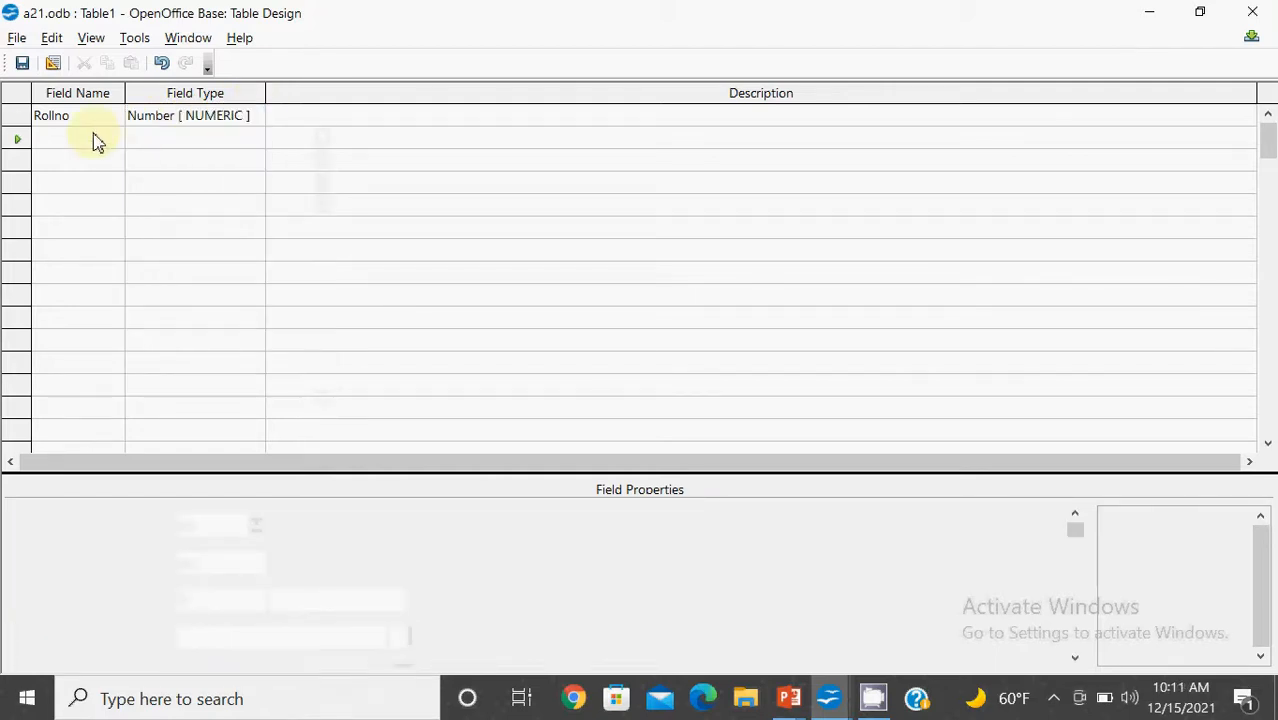
pyautogui.write('Name')
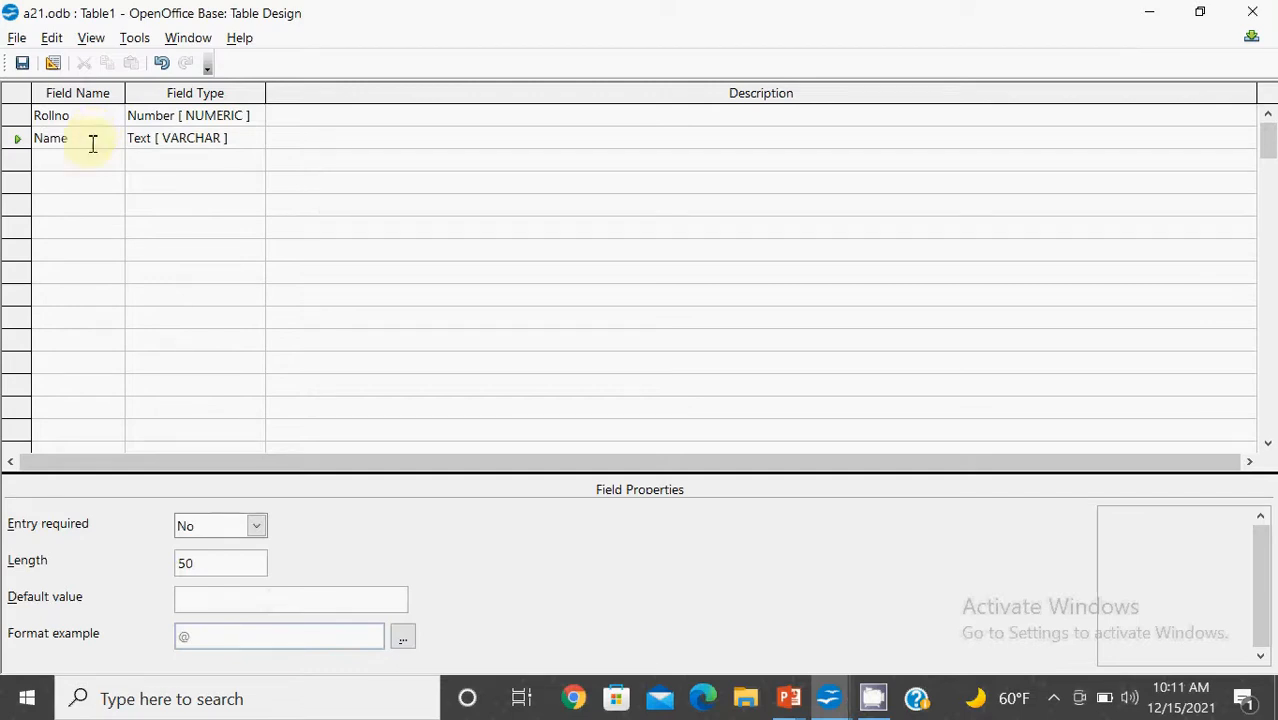
pyautogui.click(86, 165)
pyautogui.write('Sec')
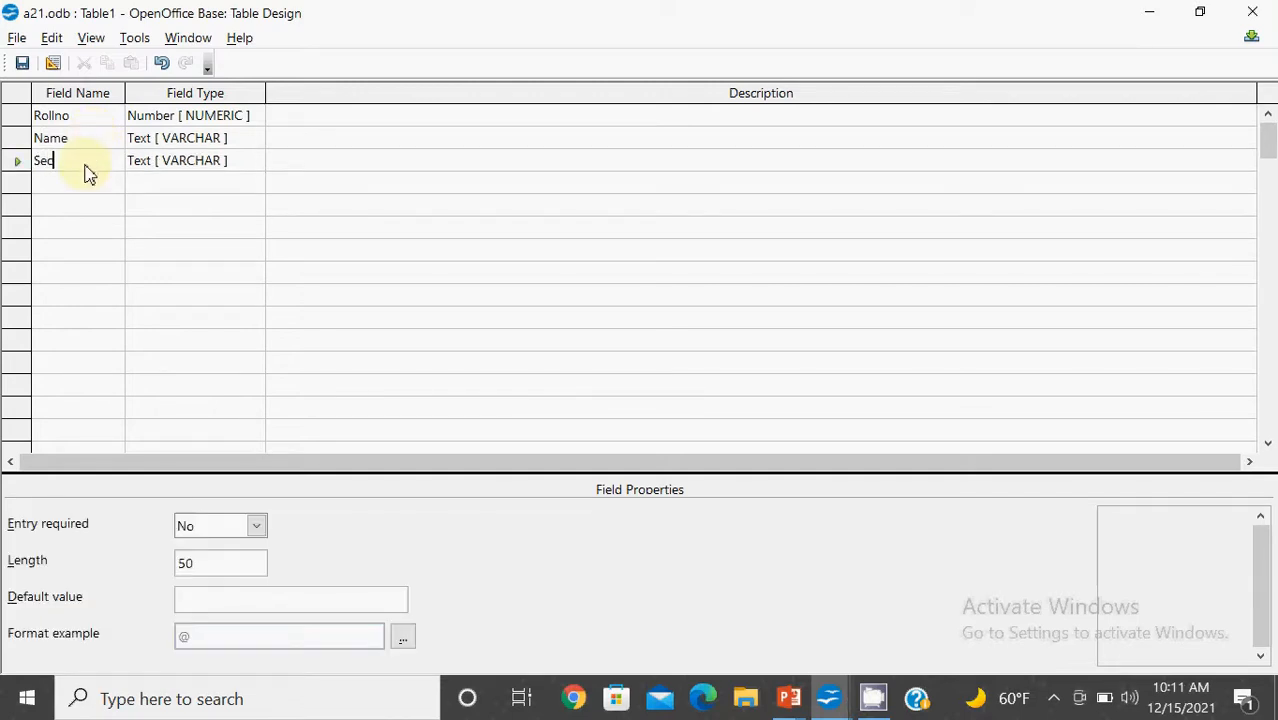
pyautogui.write('tion')
# Add a DOB field of type Date [ DATE ] below Section.
pyautogui.click(84, 189)
pyautogui.write('DOB')
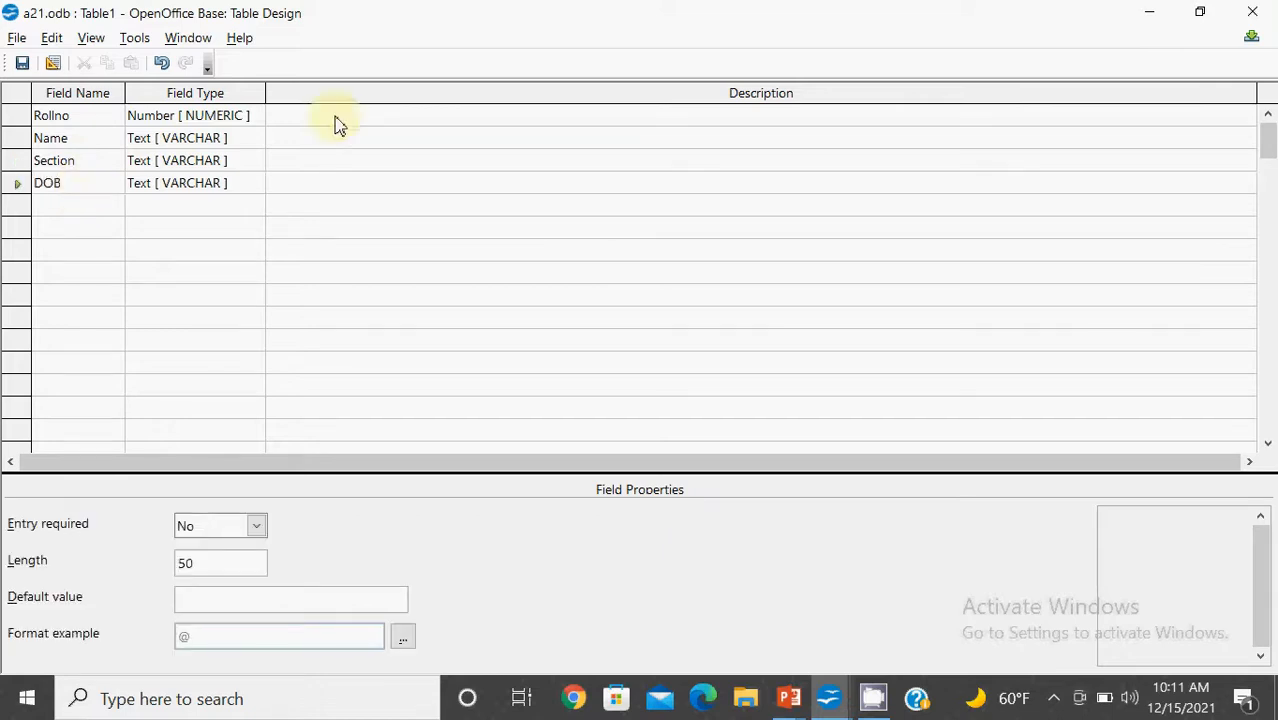
pyautogui.click(226, 184)
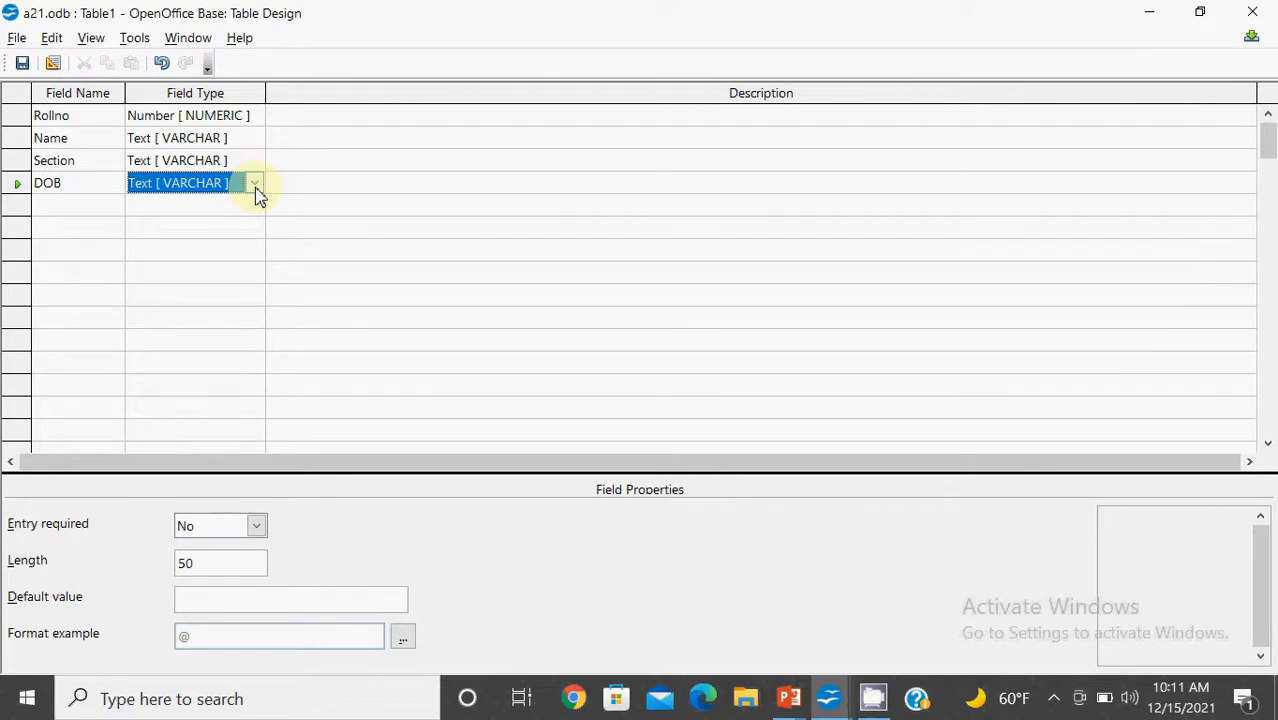
pyautogui.click(255, 188)
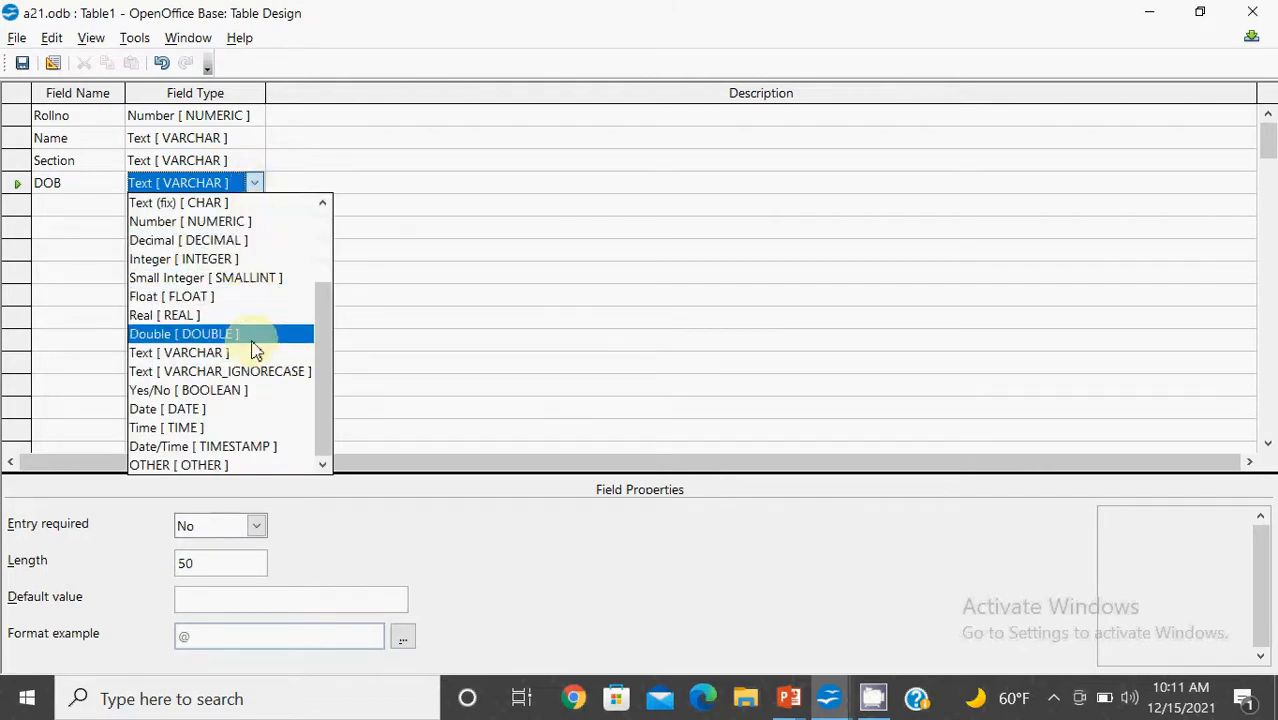
pyautogui.click(250, 409)
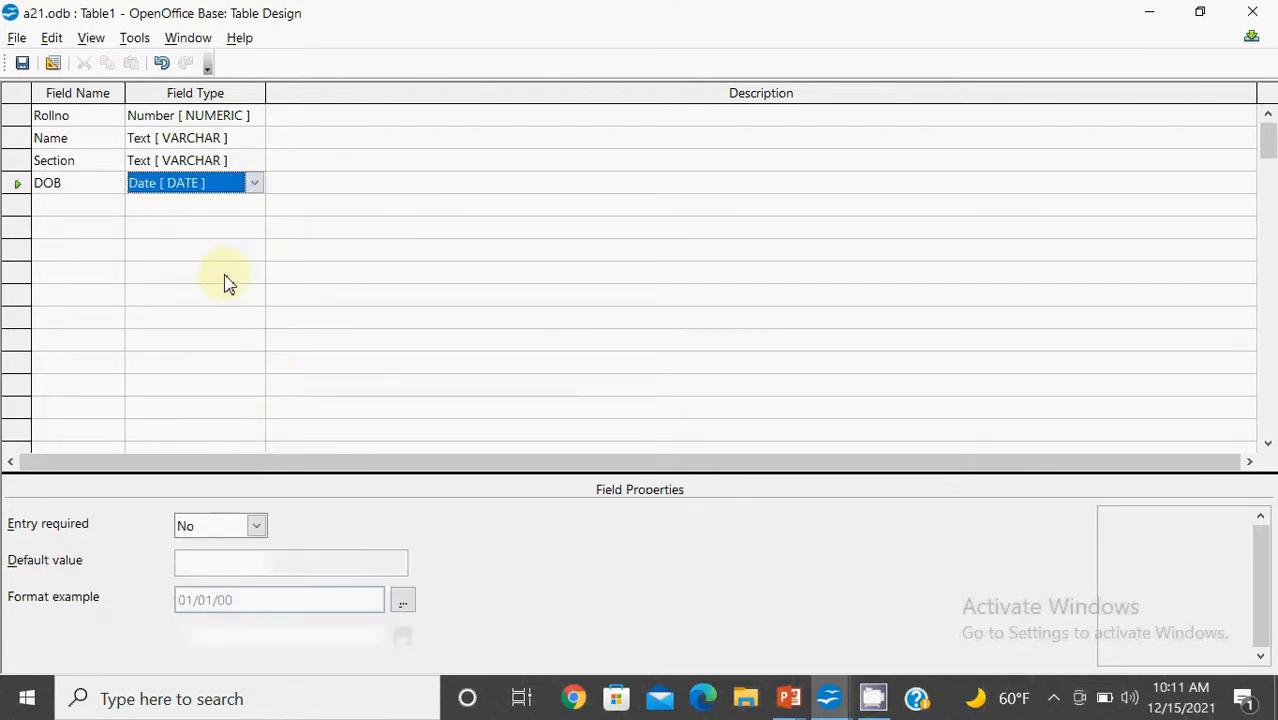
# Change the Rollno field's type to Integer [ INTEGER ] and set its AutoValue to Yes.
pyautogui.click(86, 118)
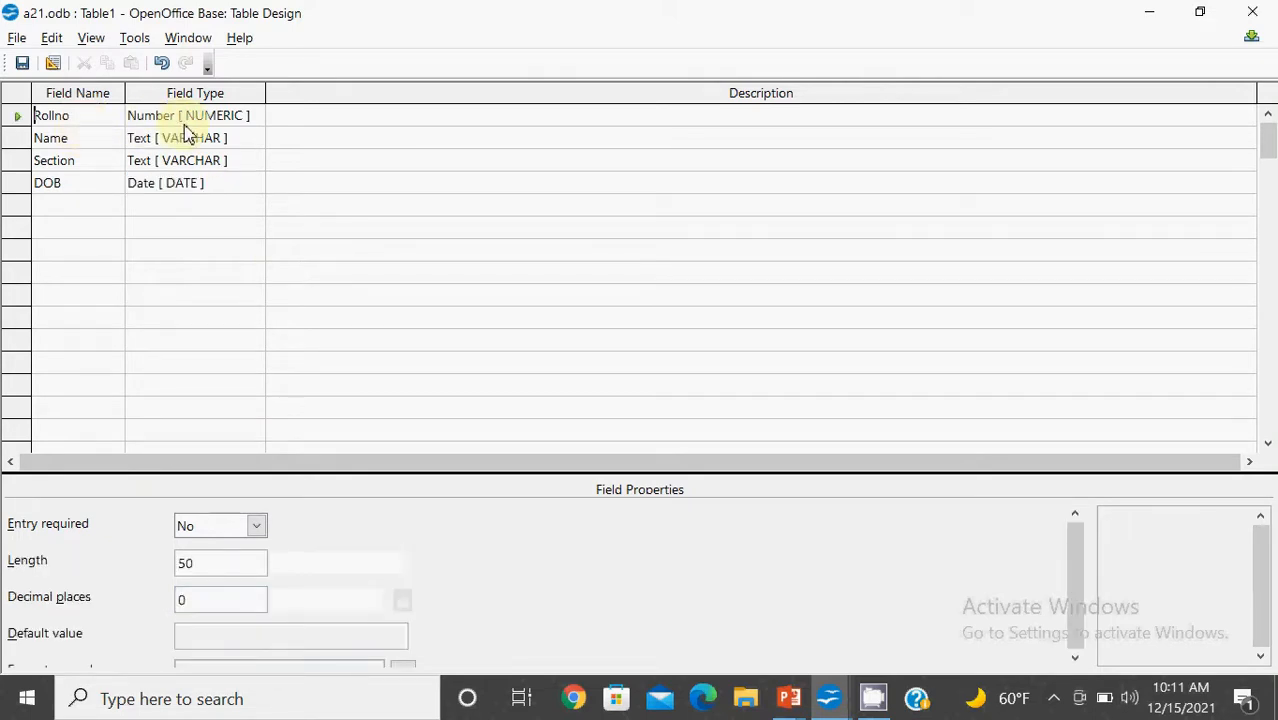
pyautogui.click(246, 120)
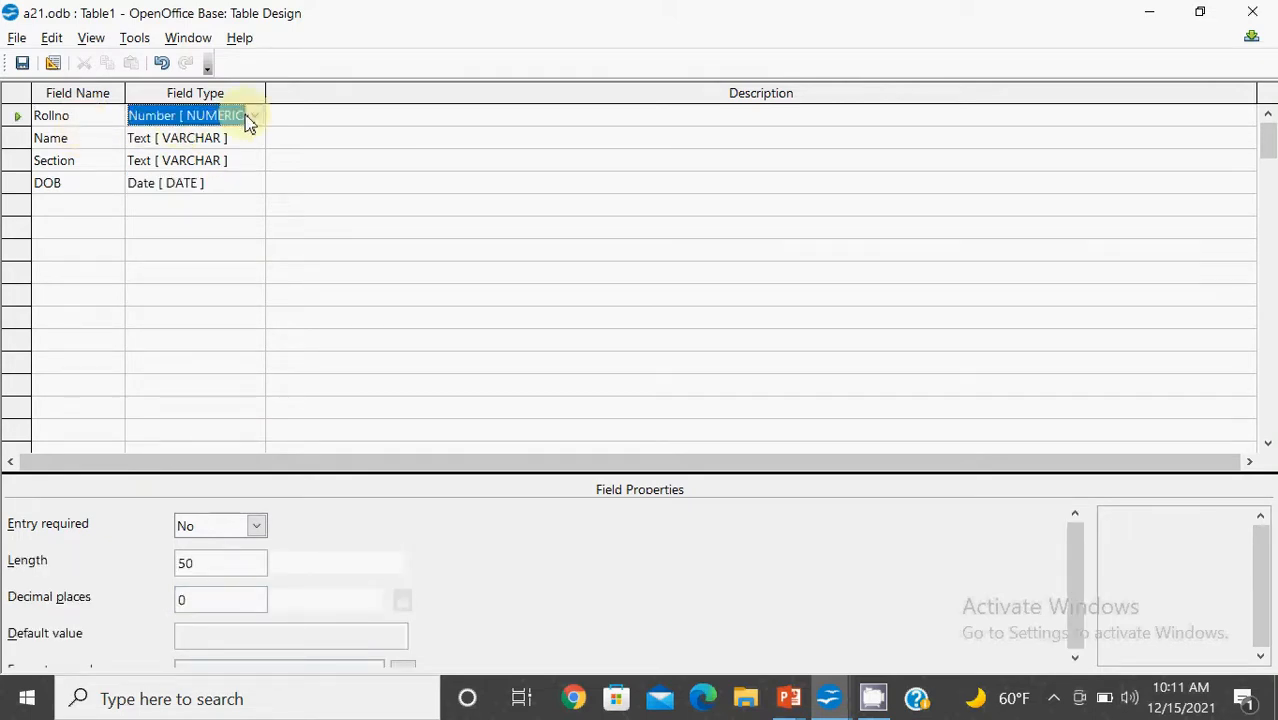
pyautogui.click(256, 118)
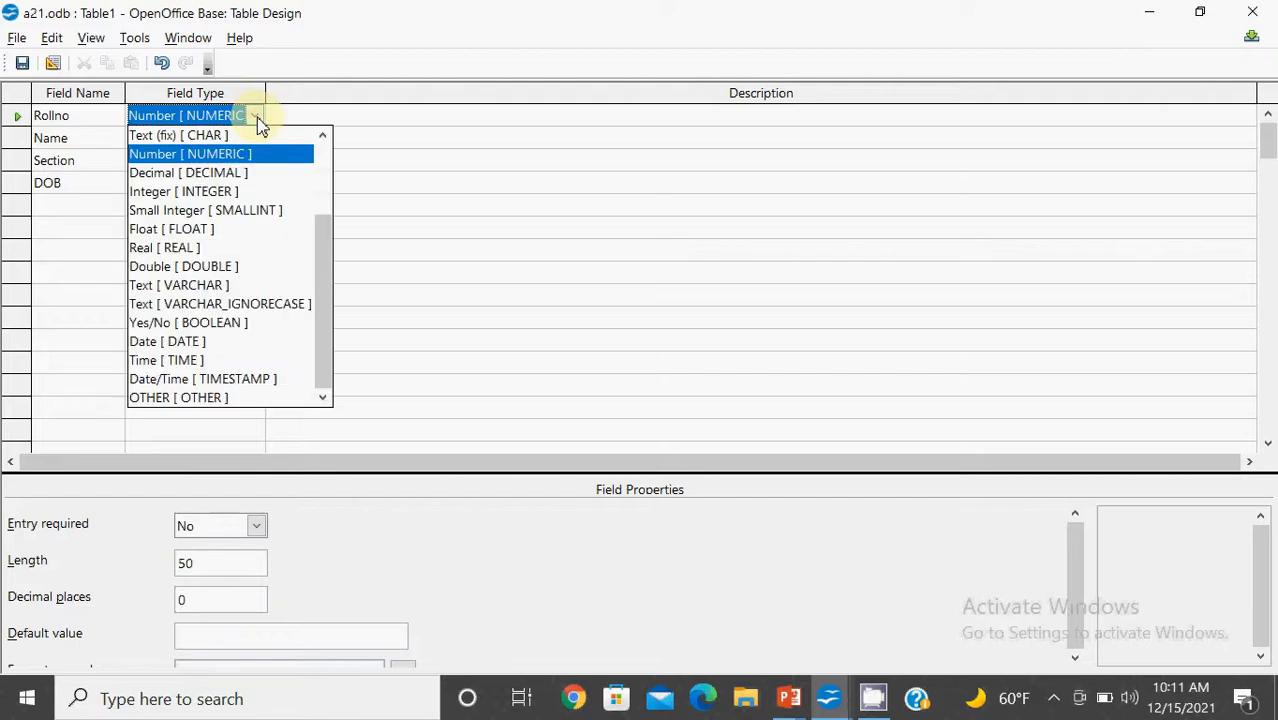
pyautogui.click(227, 196)
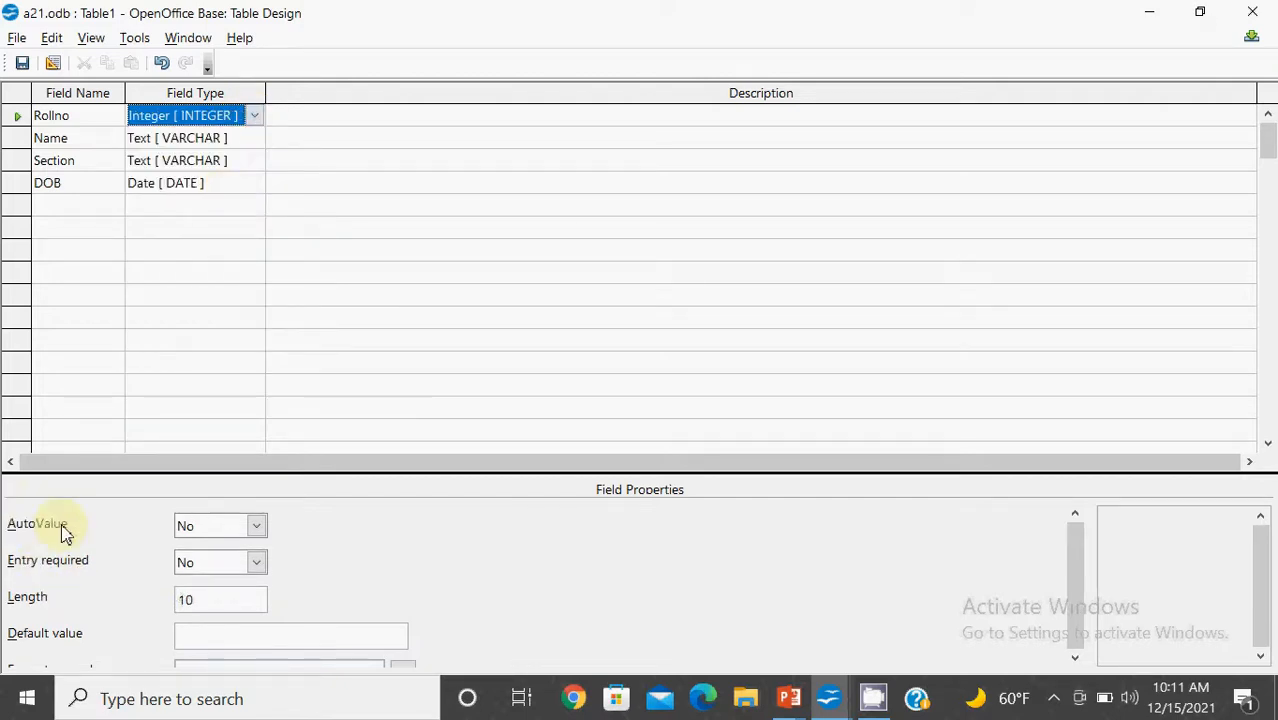
pyautogui.click(257, 526)
pyautogui.click(221, 549)
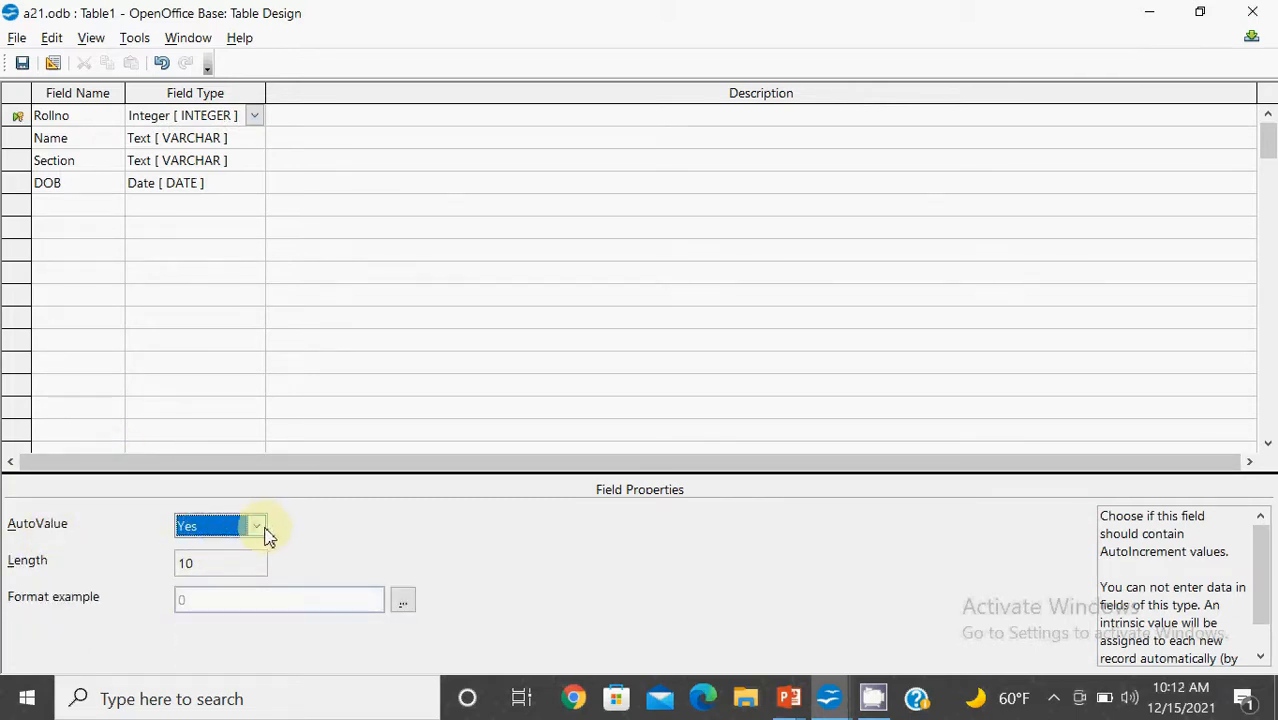
# Examine the Rollno field's length and number format options, leaving the format unchanged.
pyautogui.click(197, 574)
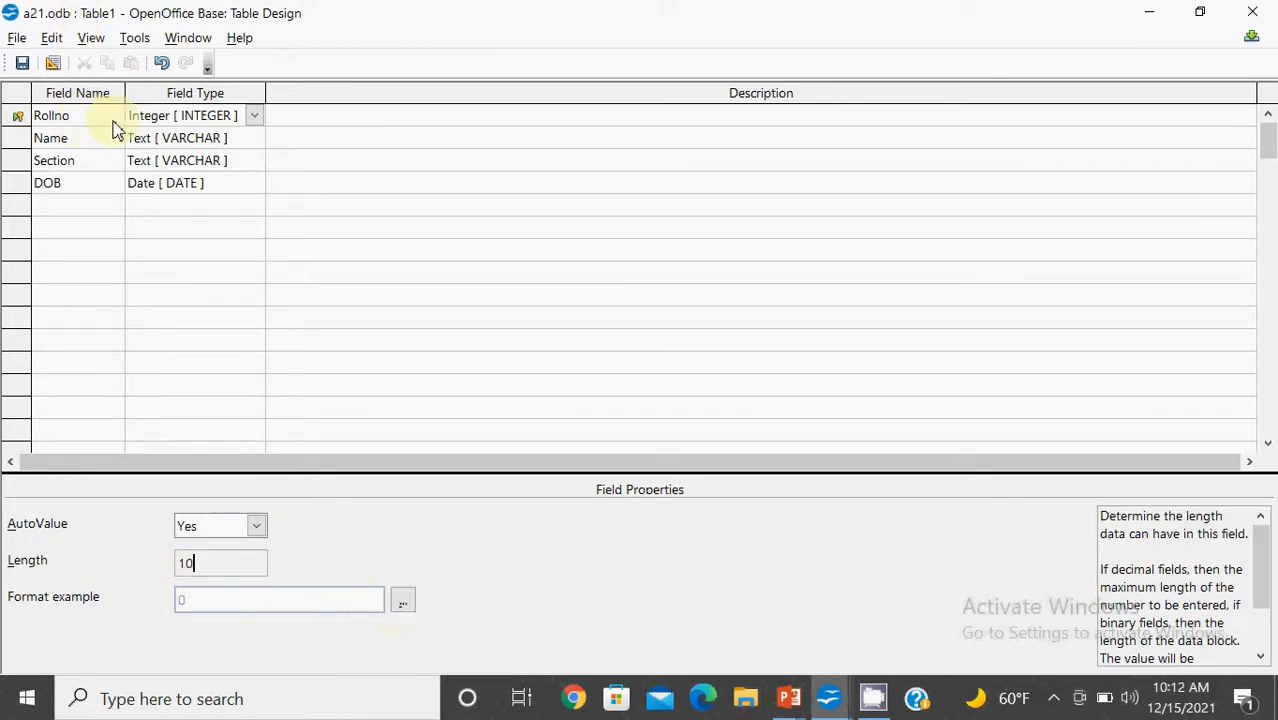
pyautogui.click(404, 608)
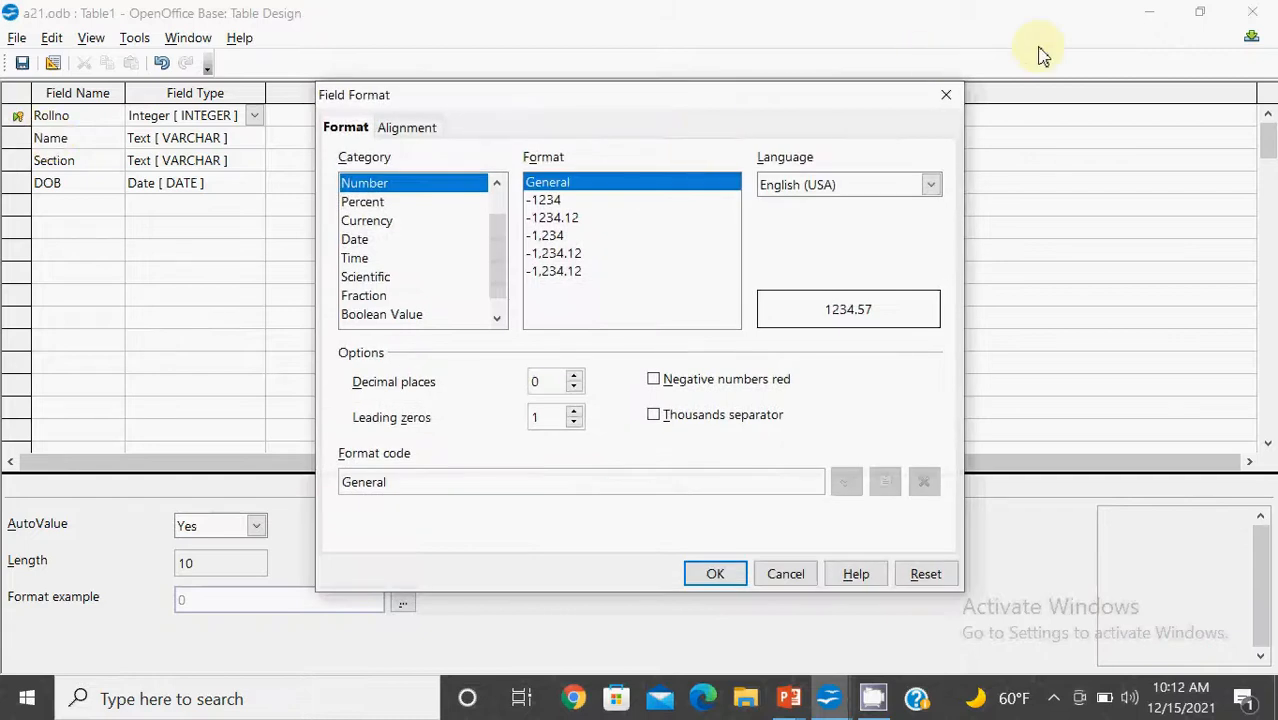
pyautogui.click(947, 96)
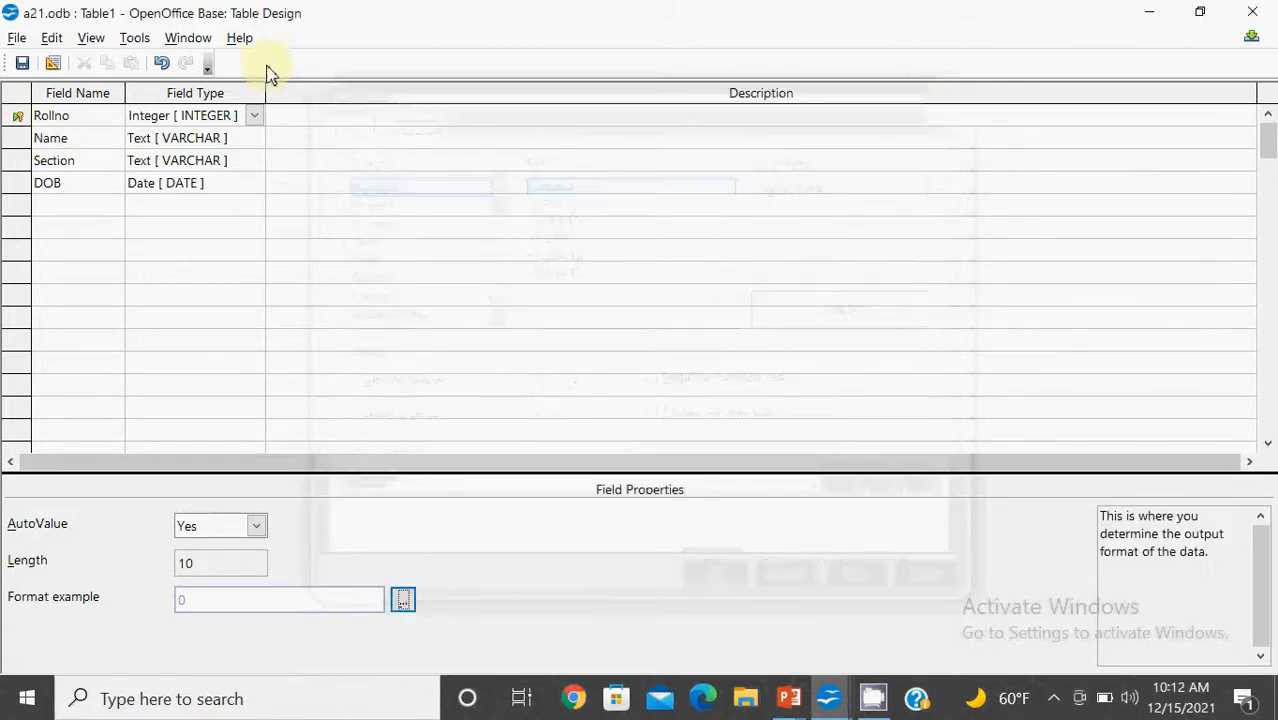
# Review the Entry required options for the Name field and set the property to Yes.
pyautogui.click(57, 143)
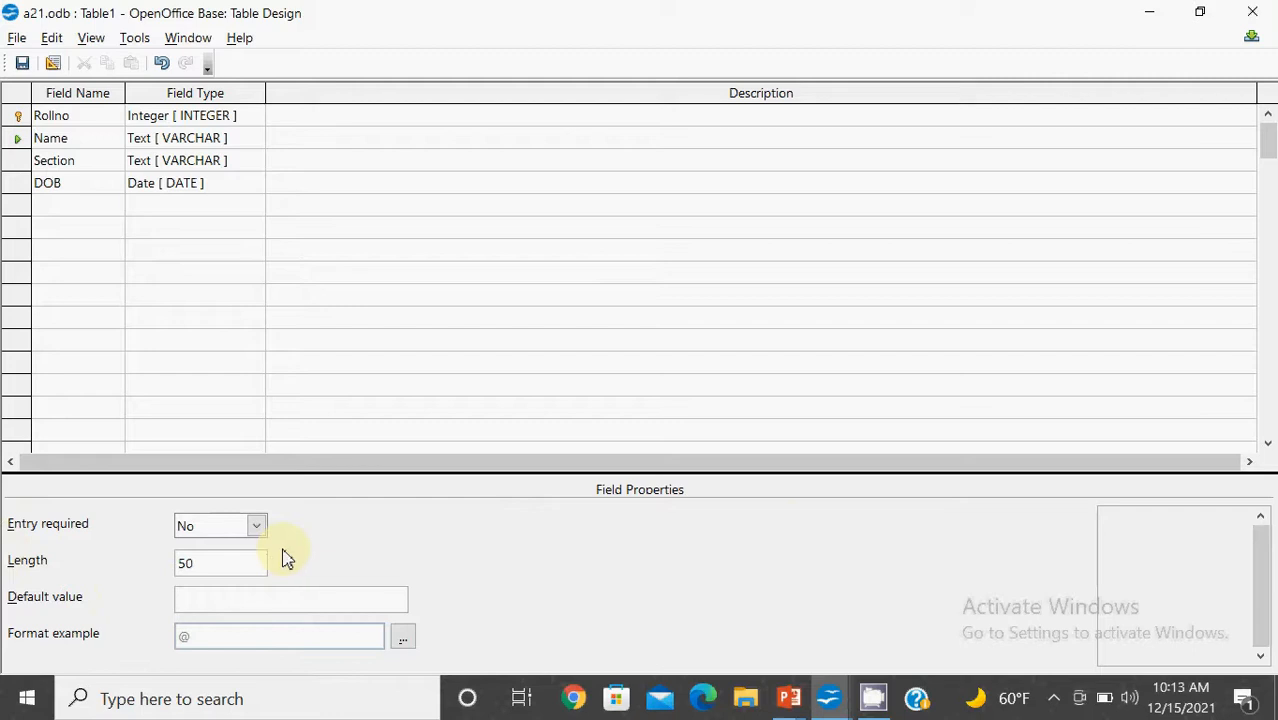
pyautogui.click(258, 528)
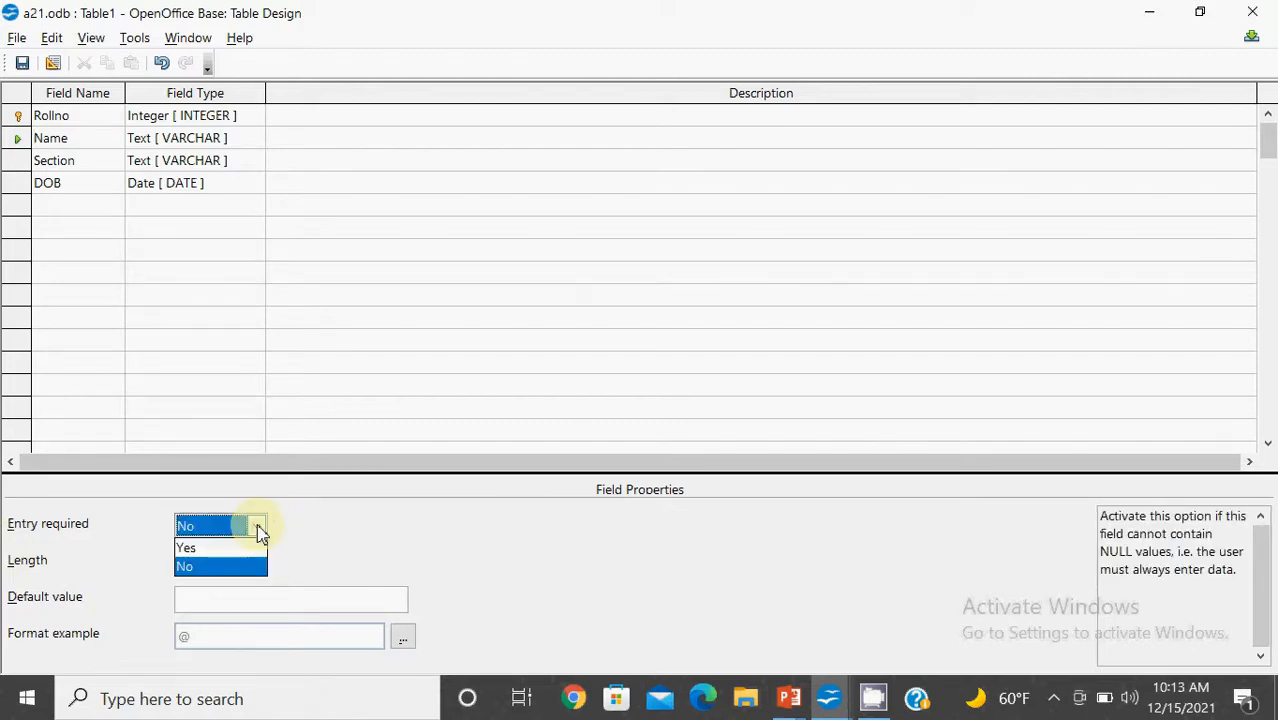
pyautogui.click(242, 566)
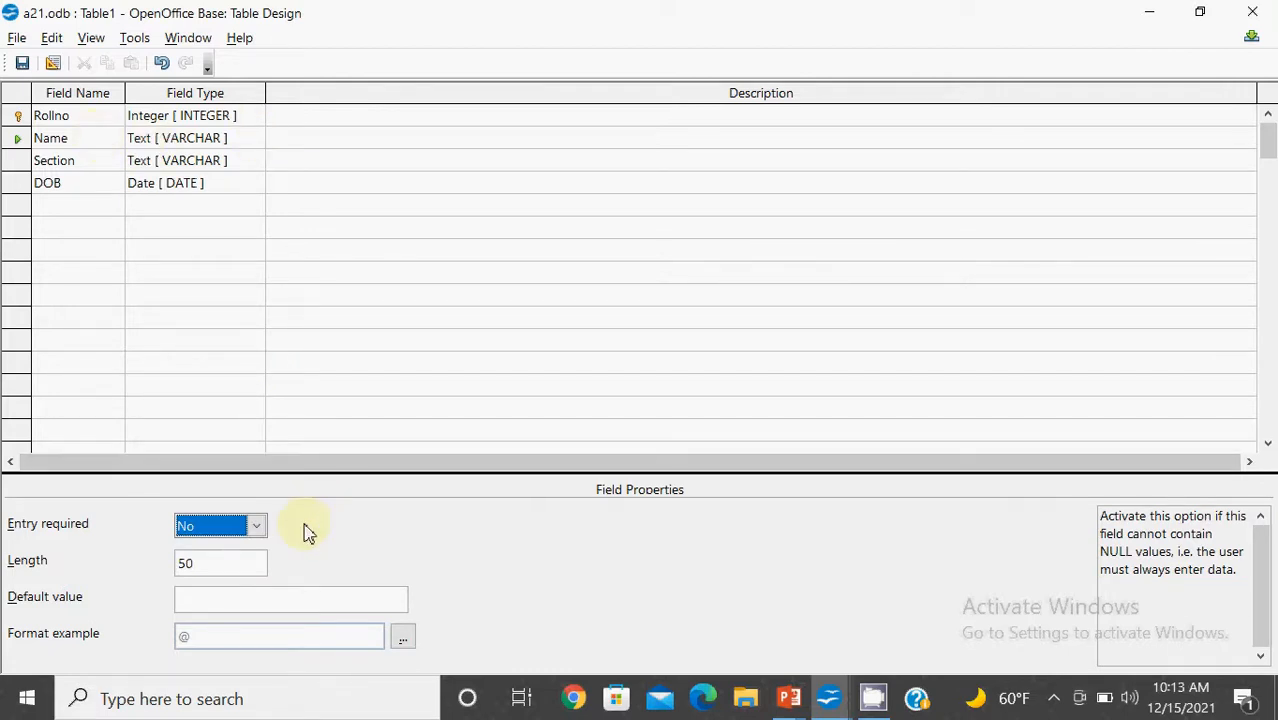
pyautogui.click(259, 527)
pyautogui.click(221, 549)
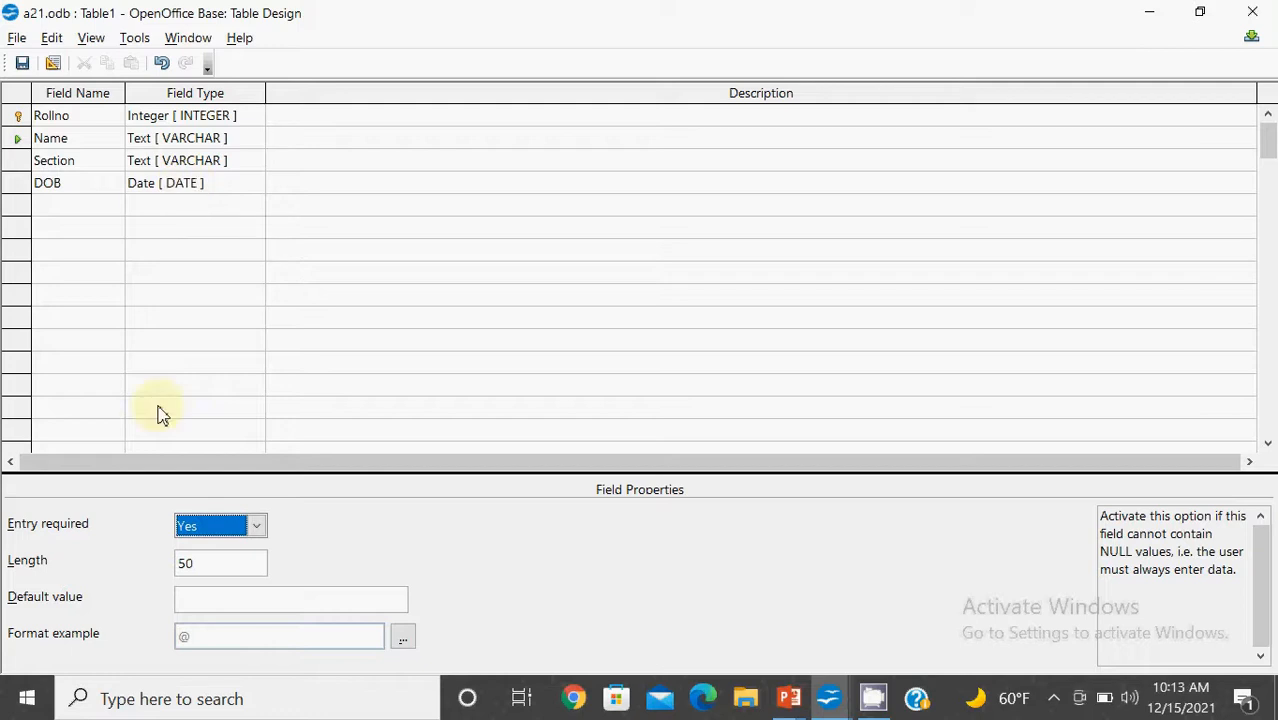
# Set the Name field's length to 60 and enter a sample first name as its default value.
pyautogui.click(204, 556)
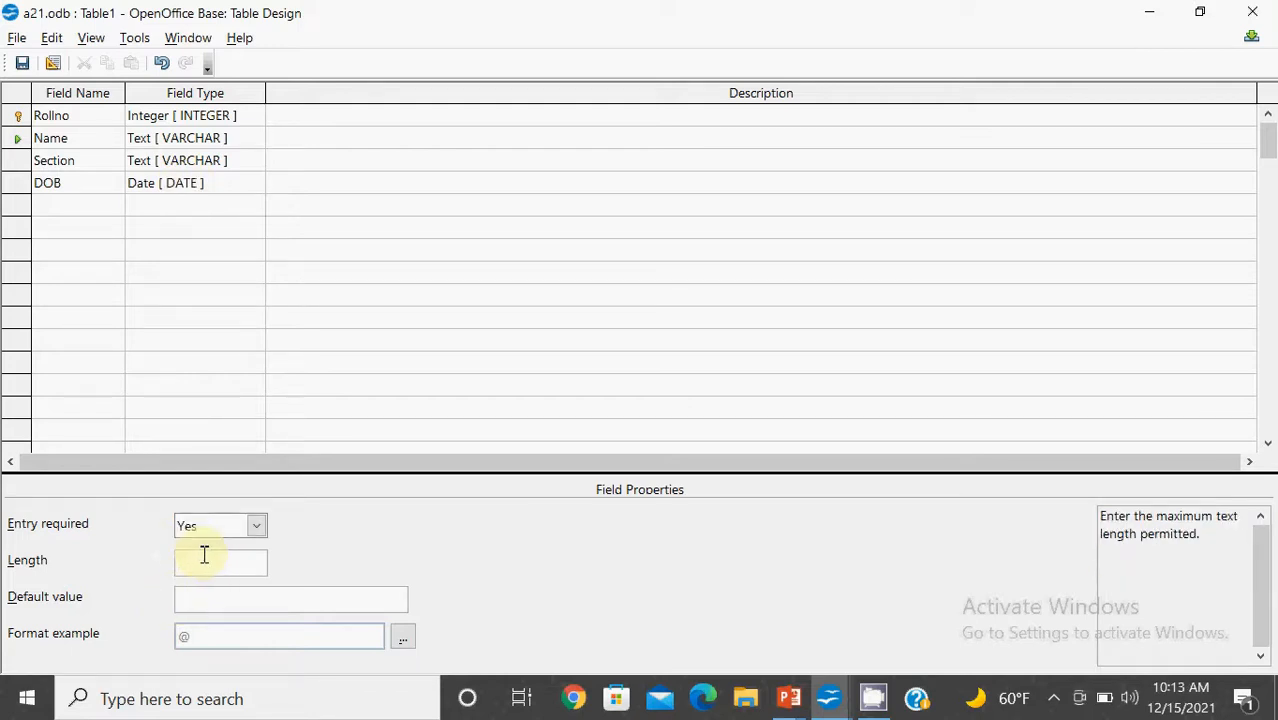
pyautogui.write('60')
pyautogui.click(202, 603)
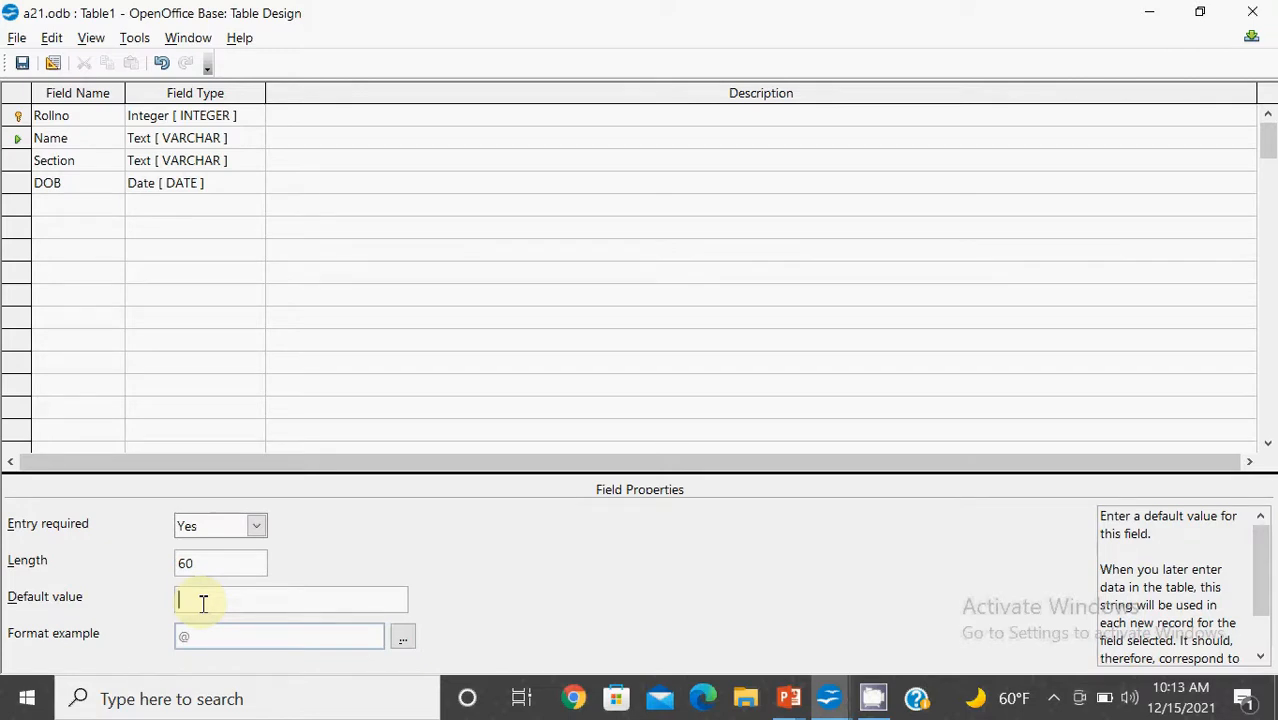
pyautogui.write('Neha')
# Keep Entry required at No for the Section field and set its length to 20.
pyautogui.click(68, 165)
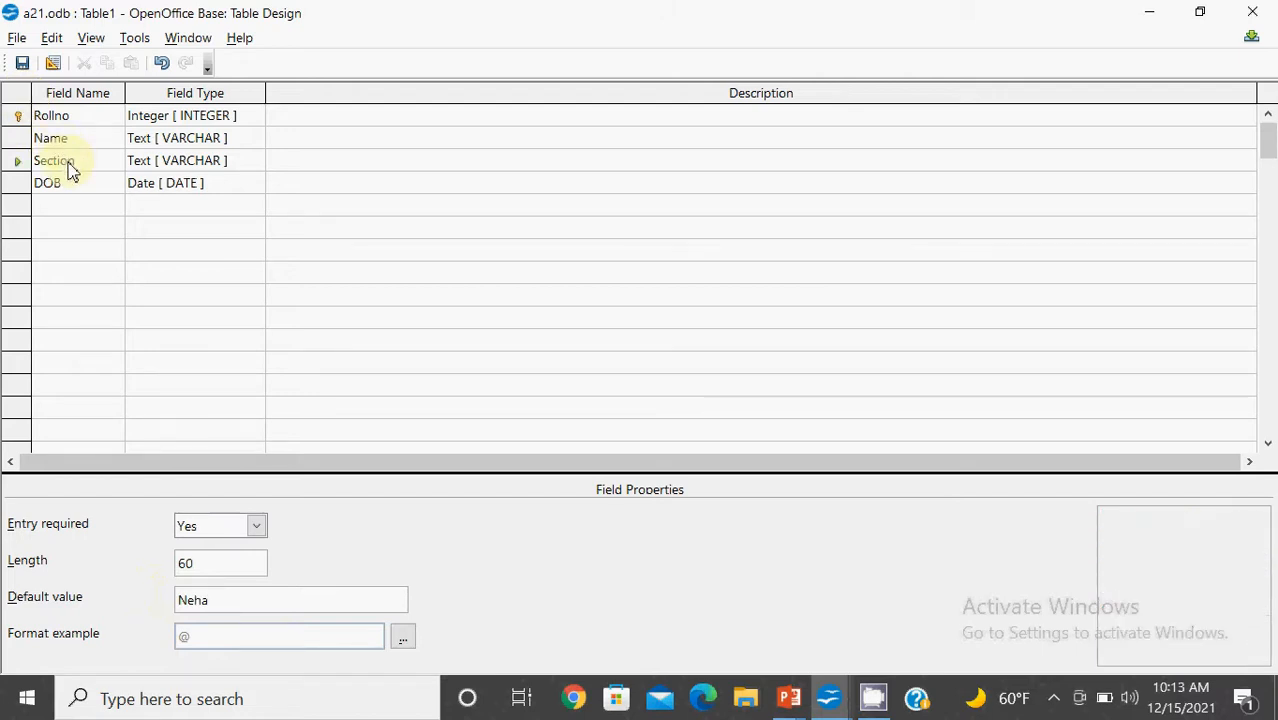
pyautogui.click(257, 525)
pyautogui.click(249, 567)
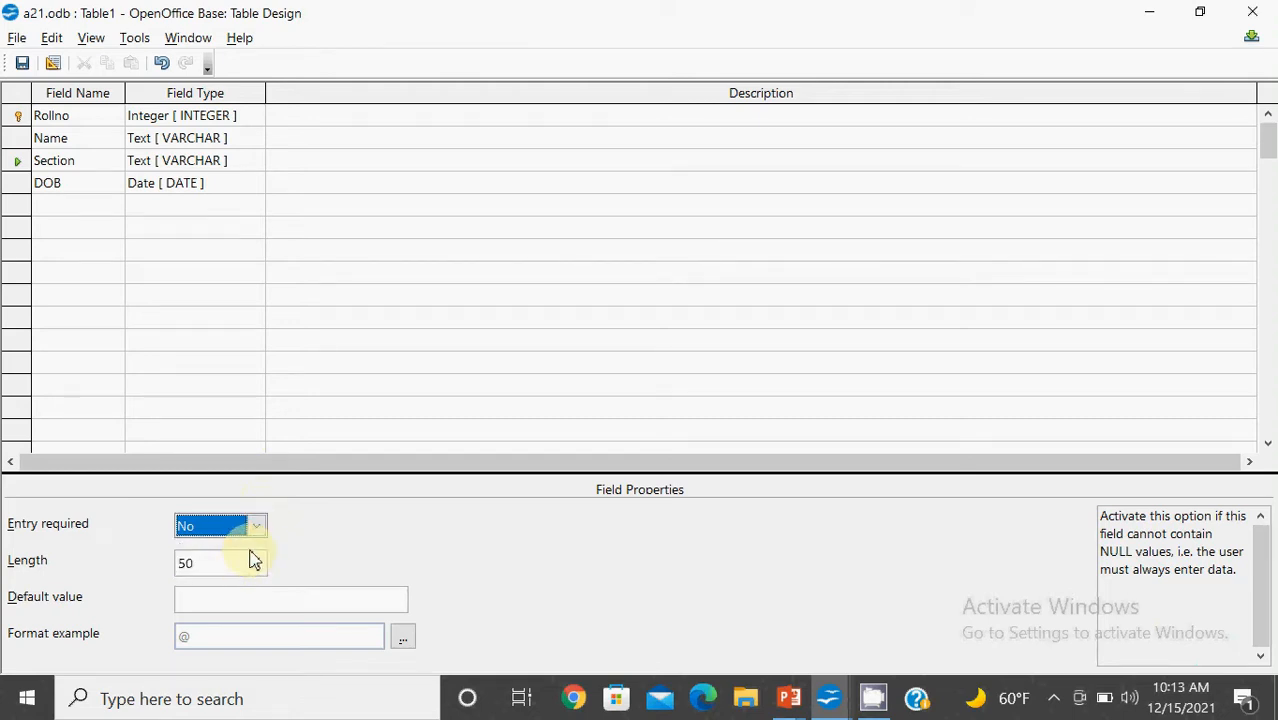
pyautogui.click(258, 527)
pyautogui.click(245, 567)
pyautogui.click(204, 566)
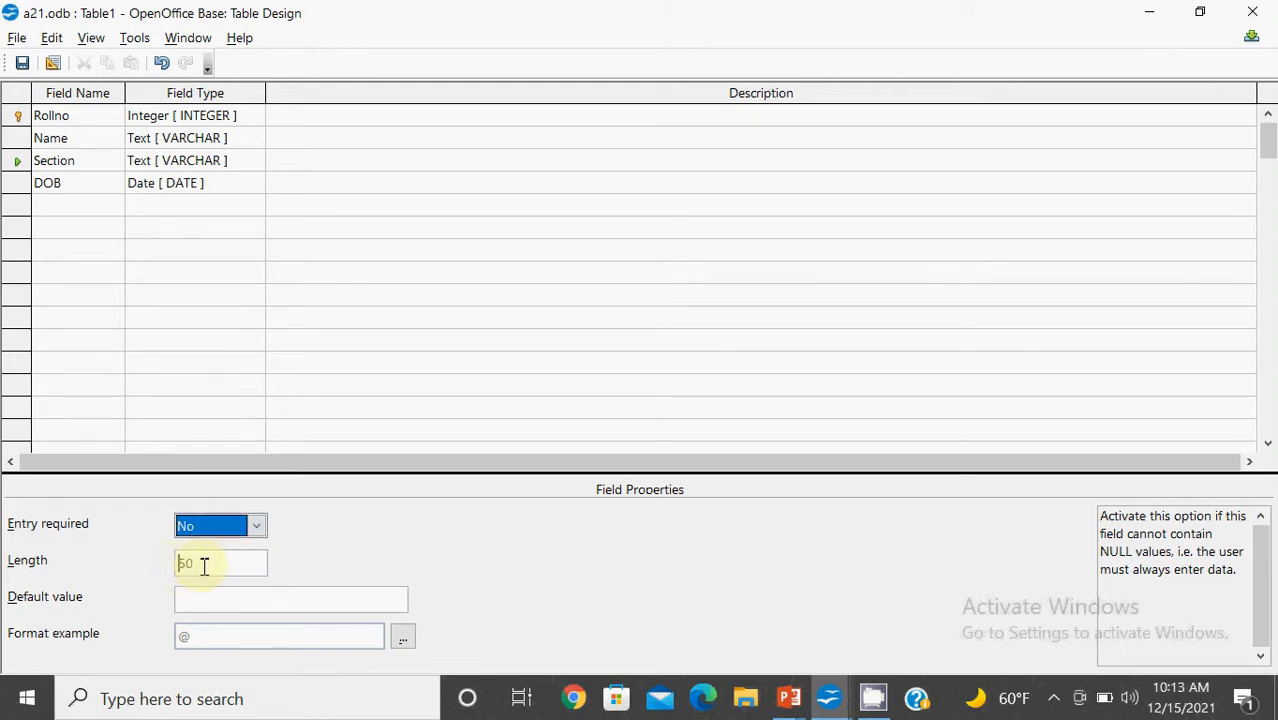
pyautogui.moveTo(204, 566); pyautogui.dragTo(157, 562)
pyautogui.write('20')
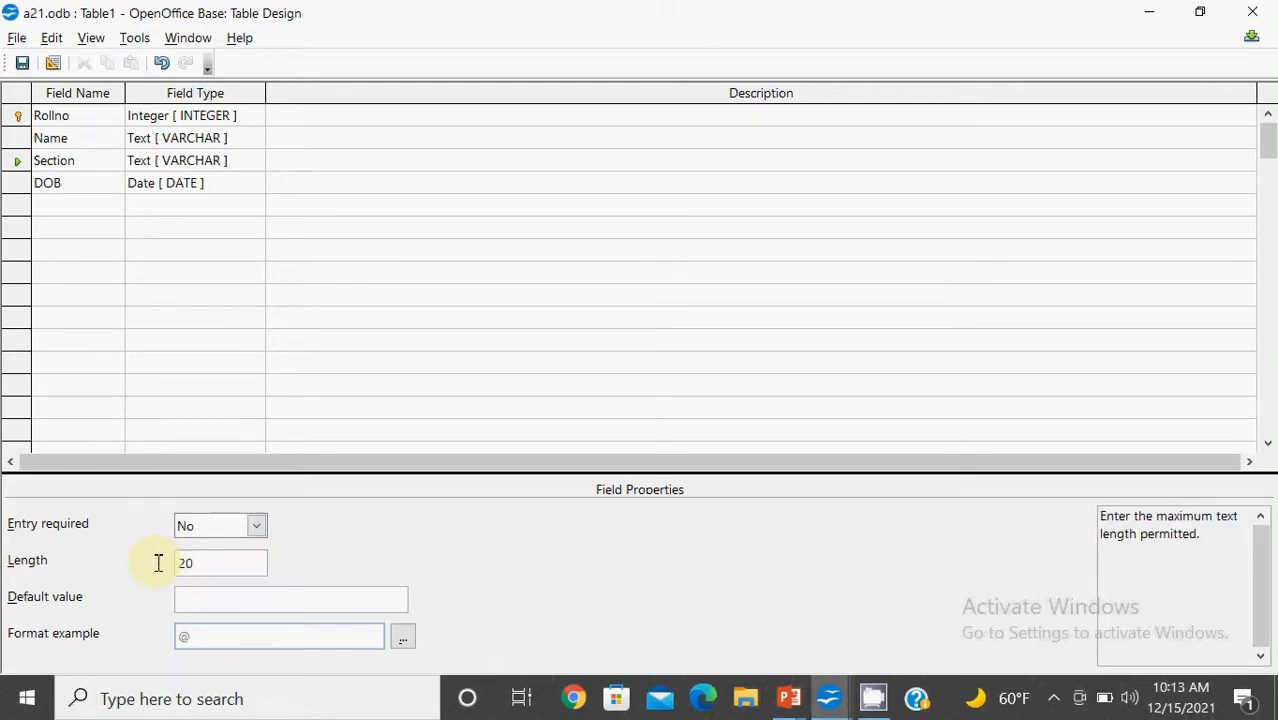
# Examine the Section field's default value and text format options, leaving both unchanged.
pyautogui.click(214, 602)
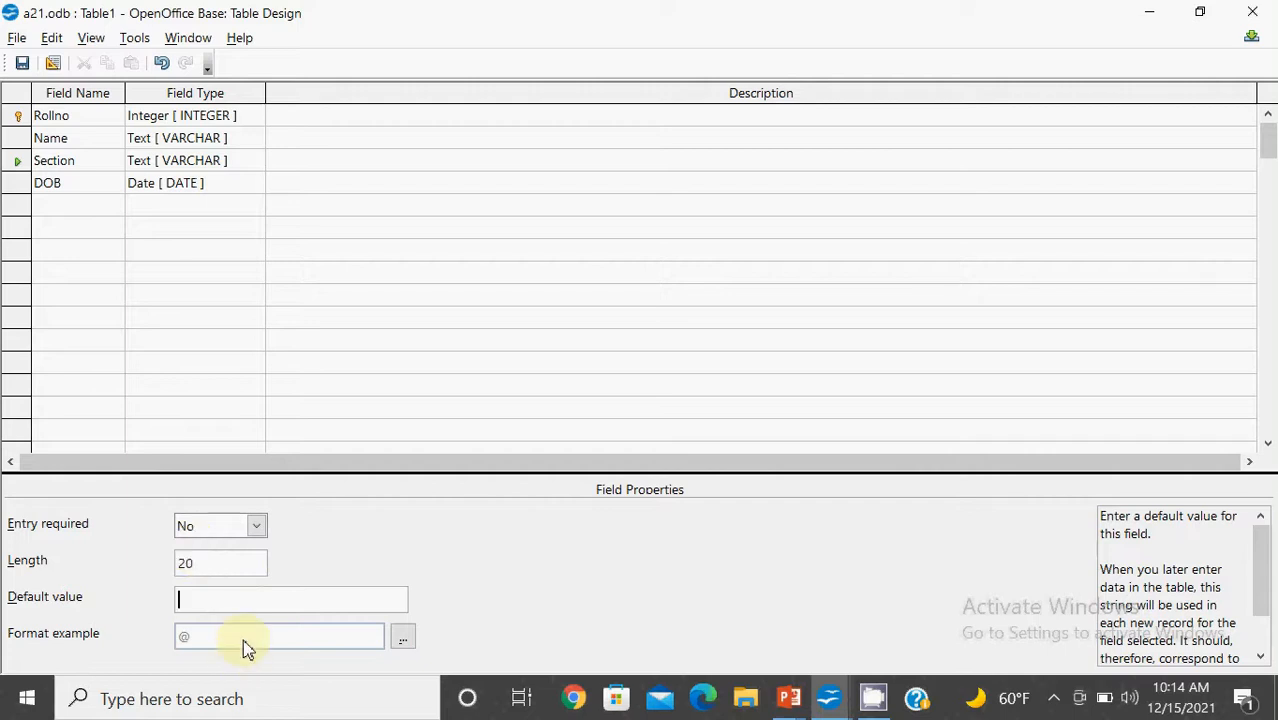
pyautogui.click(403, 637)
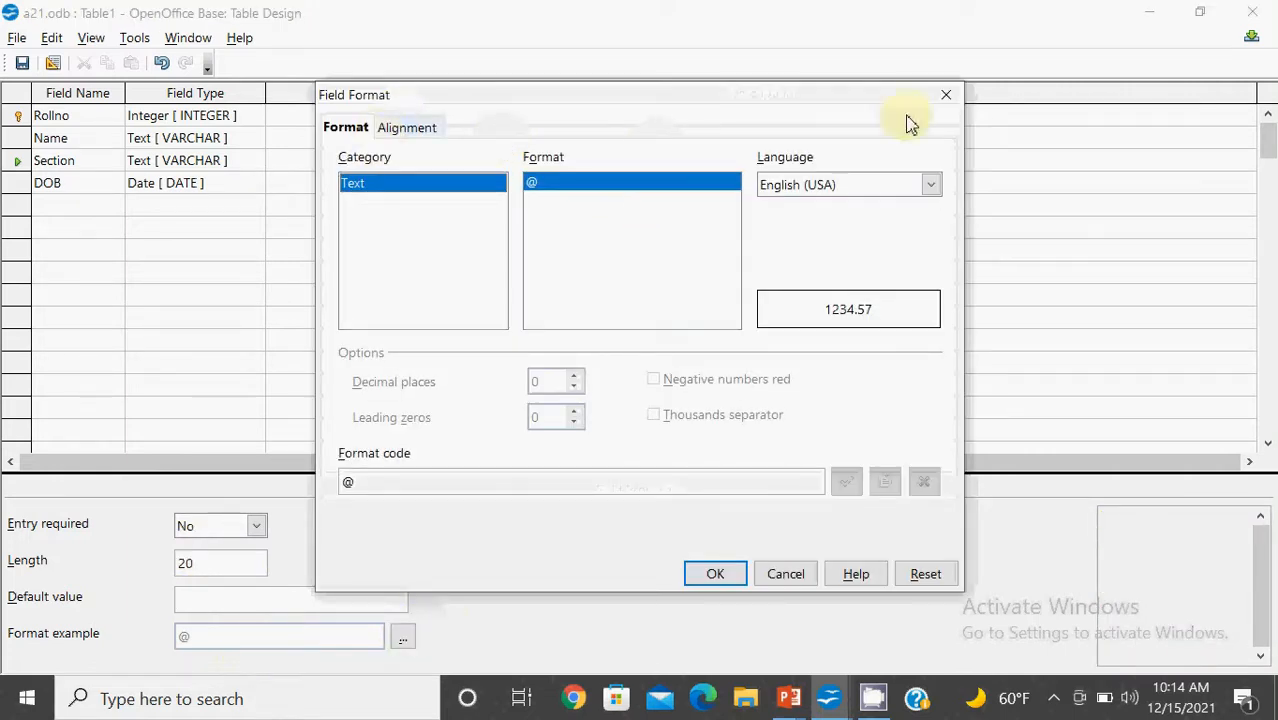
pyautogui.click(941, 104)
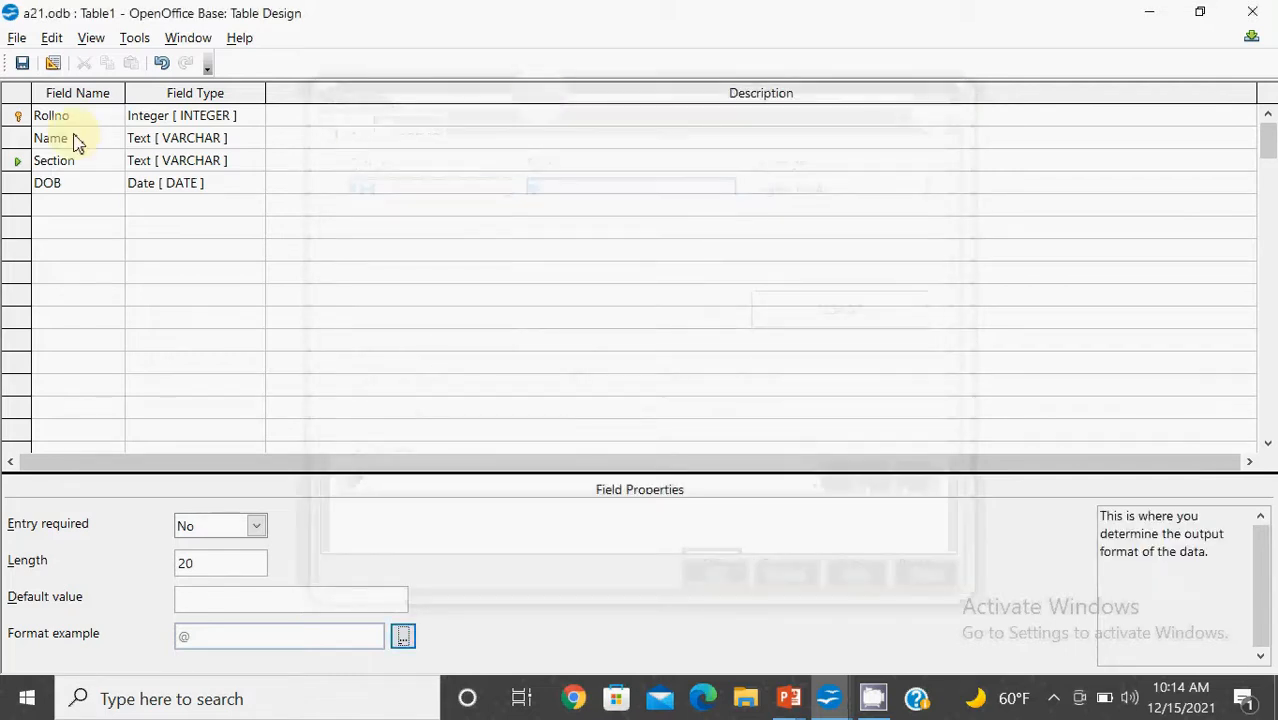
# Keep Entry required at No for the DOB field and apply the date format Dec 31, 99 (MMM D, YY).
pyautogui.click(68, 190)
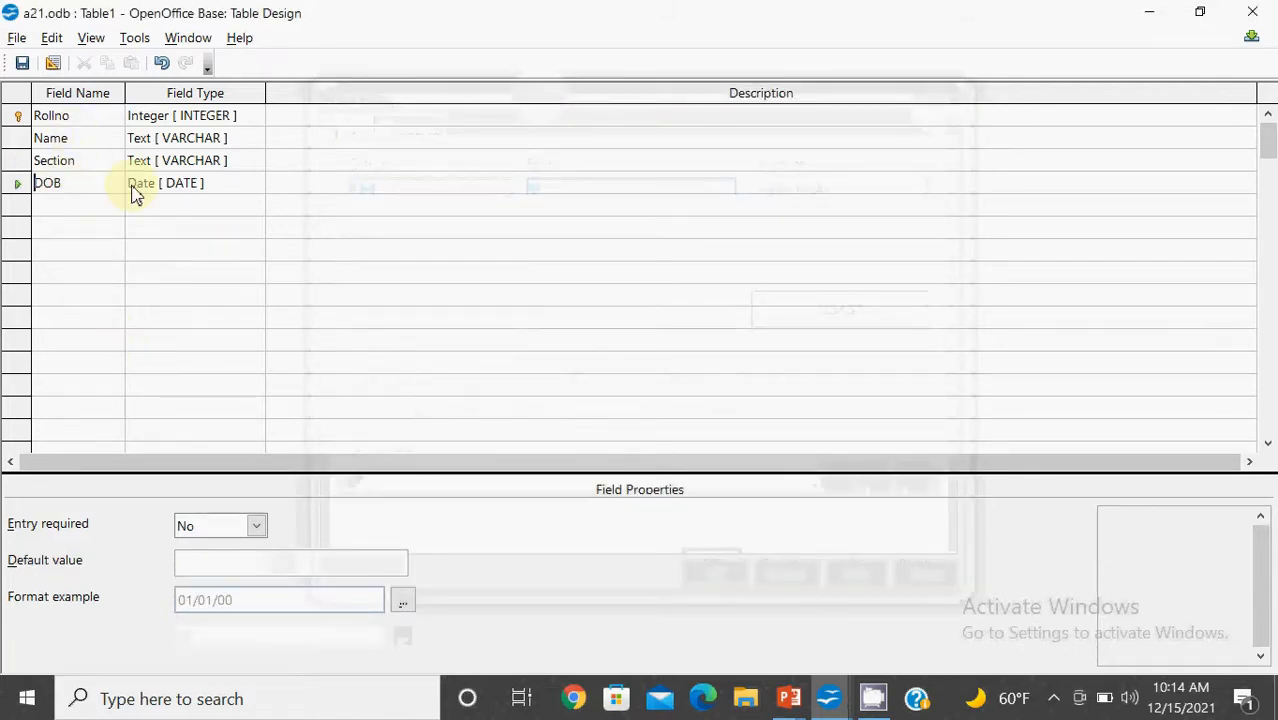
pyautogui.click(257, 528)
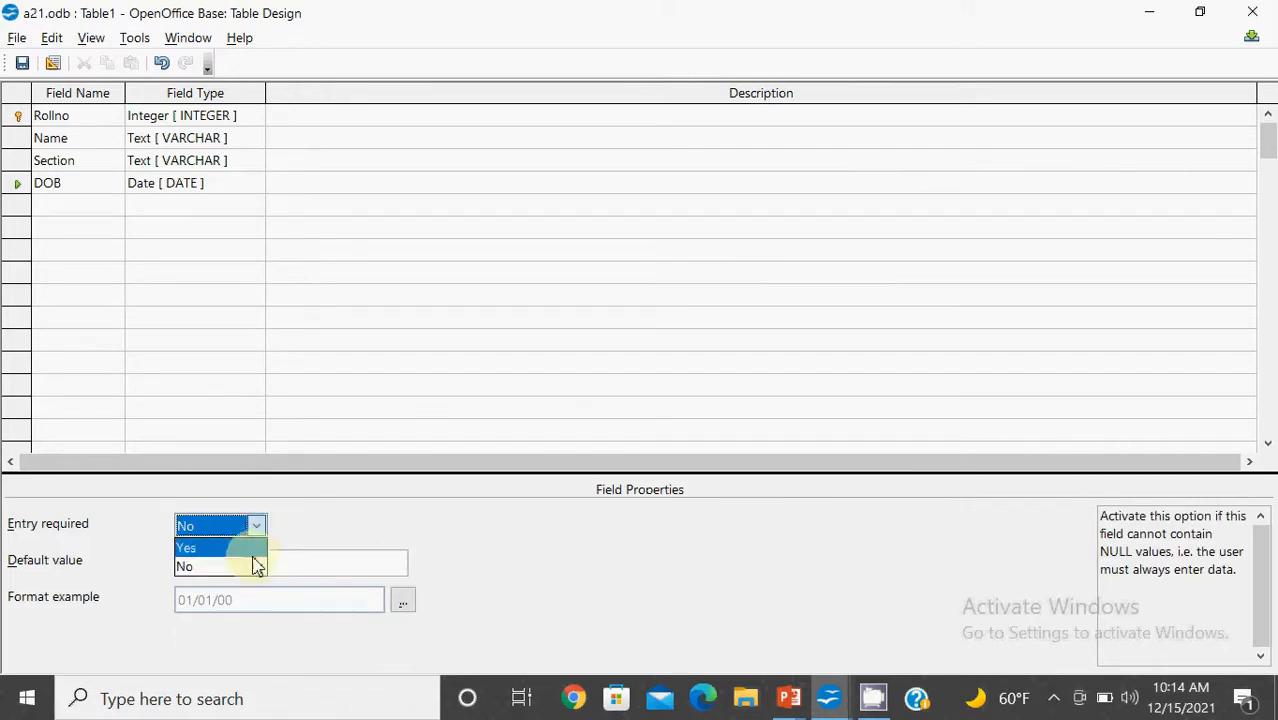
pyautogui.click(252, 568)
pyautogui.click(255, 571)
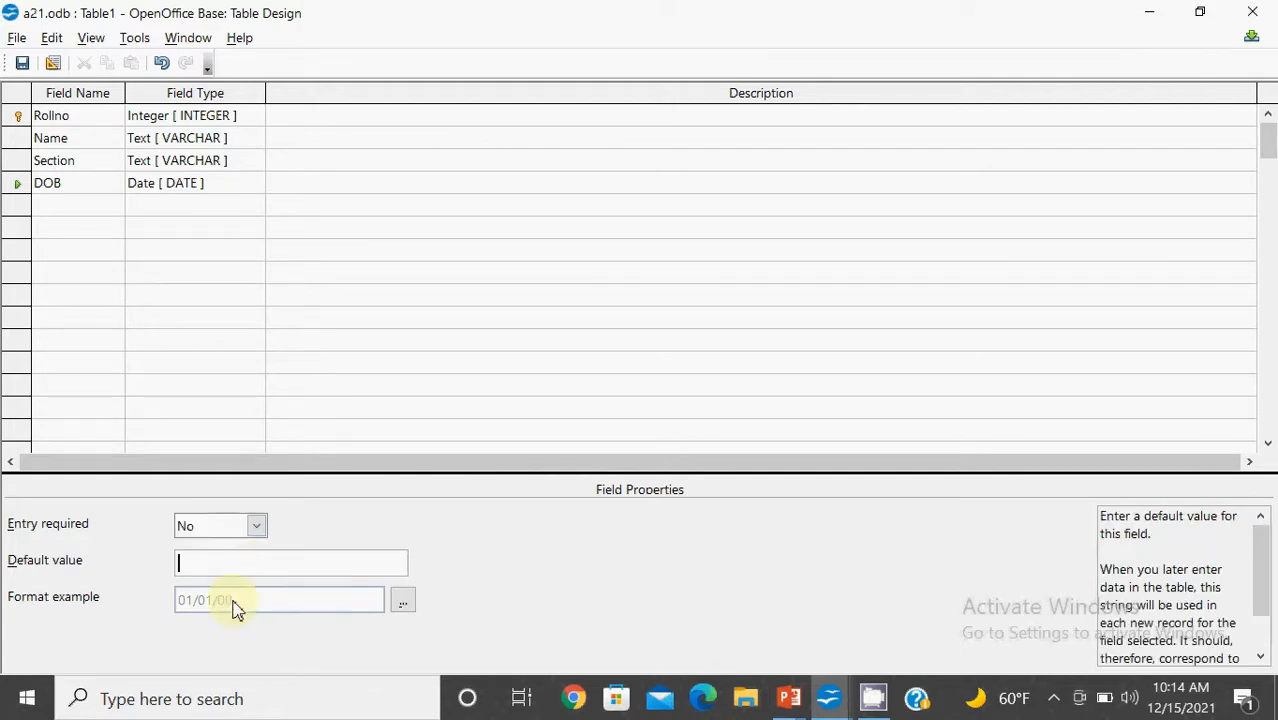
pyautogui.click(400, 604)
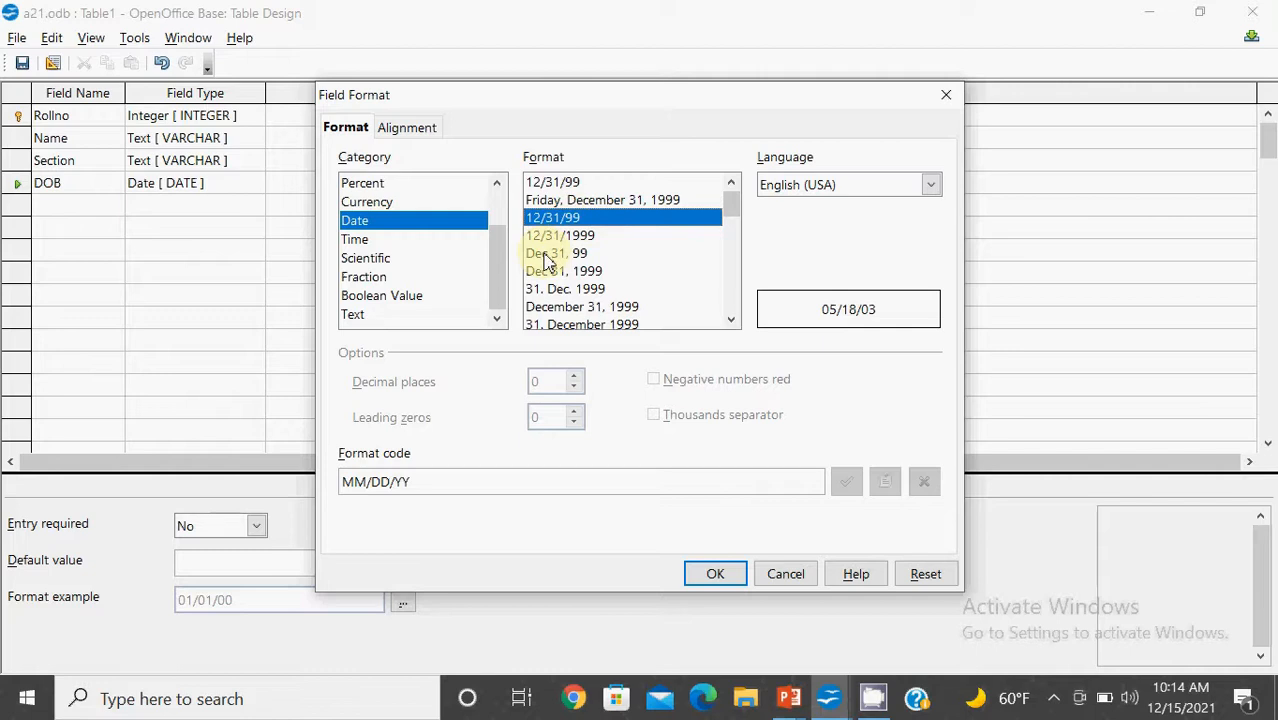
pyautogui.click(547, 256)
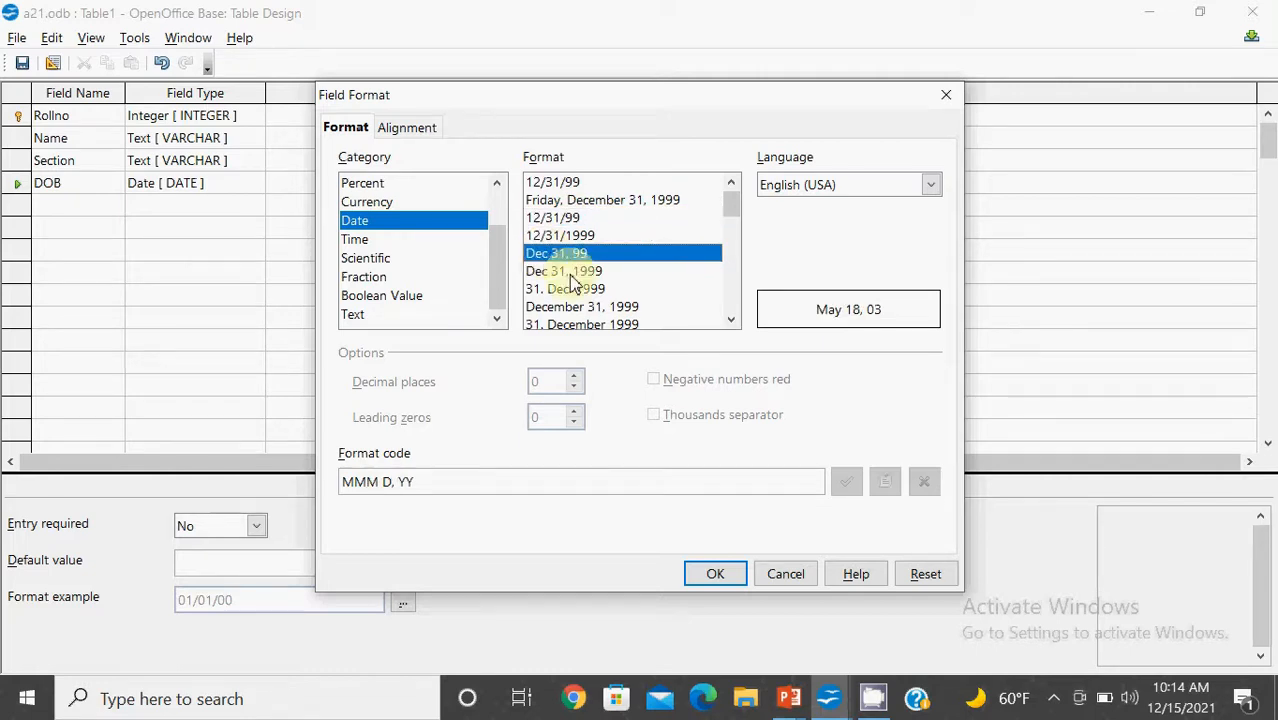
pyautogui.click(720, 575)
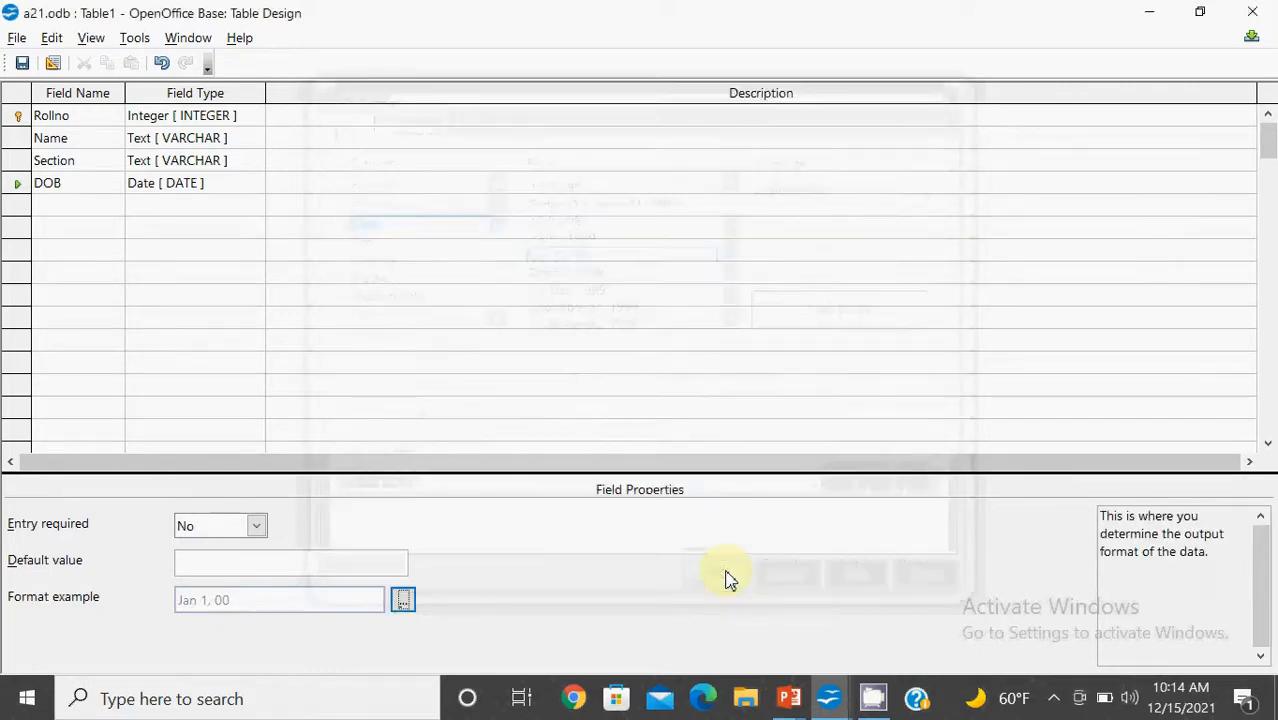
# Save the table design under the name S1 and return to the database's table list.
pyautogui.click(22, 63)
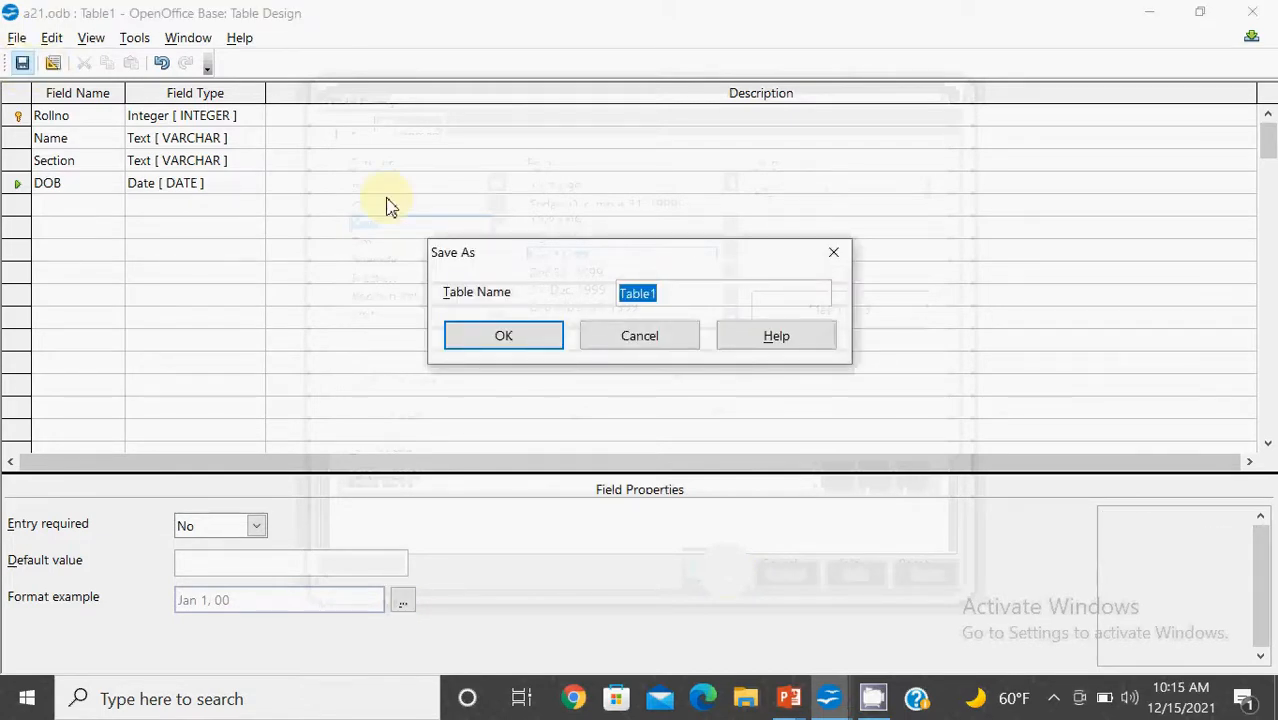
pyautogui.write('S1')
pyautogui.click(508, 340)
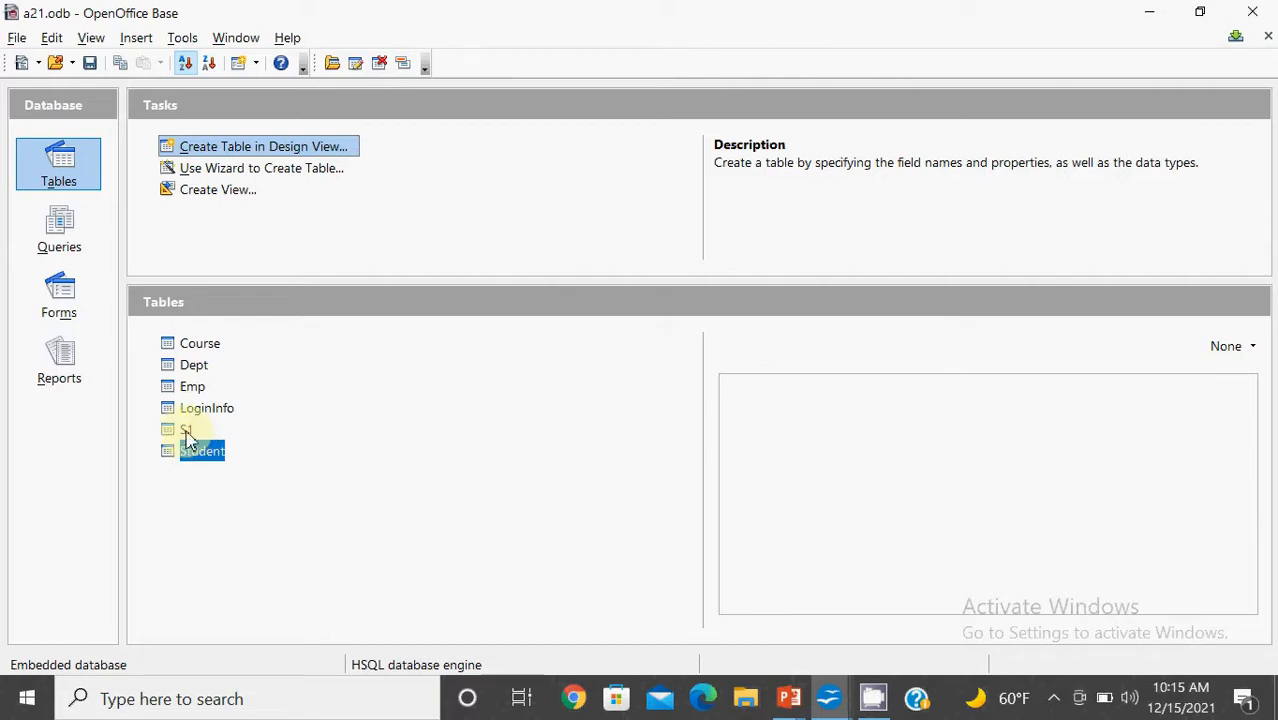
# Open table S1 for data entry and fill the first record with a student's name, section A and the date of birth.
pyautogui.doubleClick(186, 432)
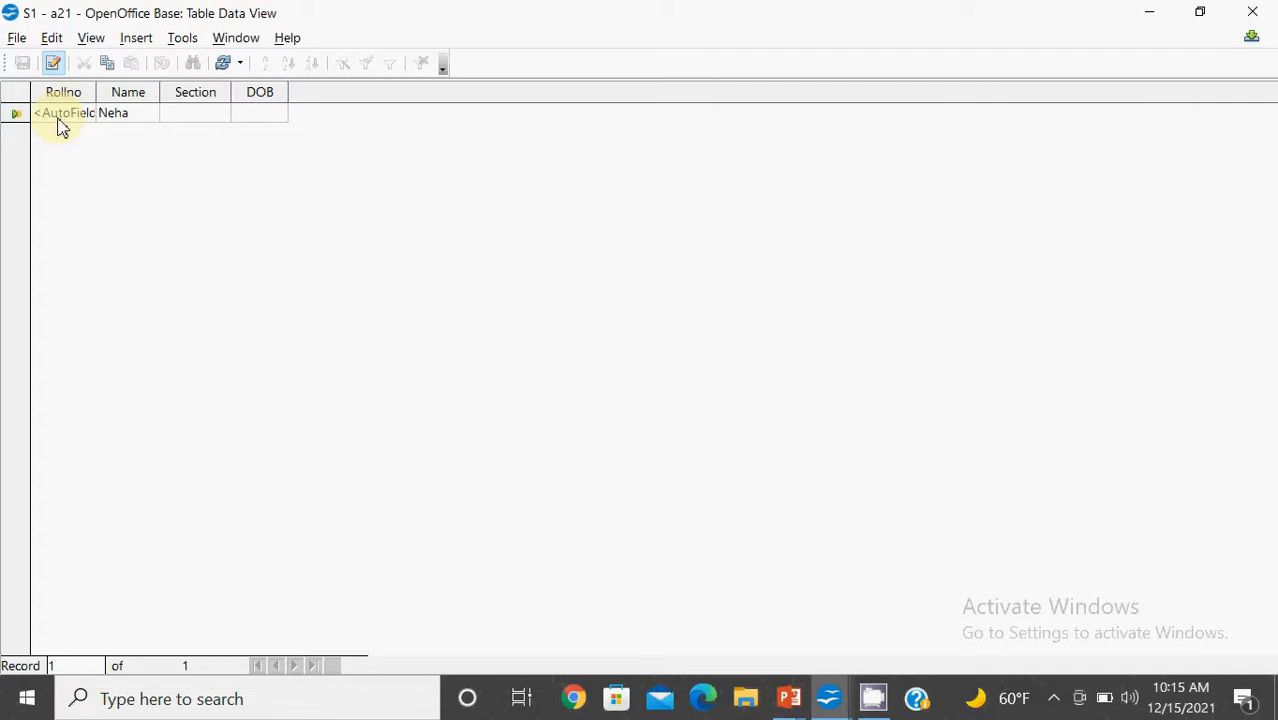
pyautogui.doubleClick(135, 121)
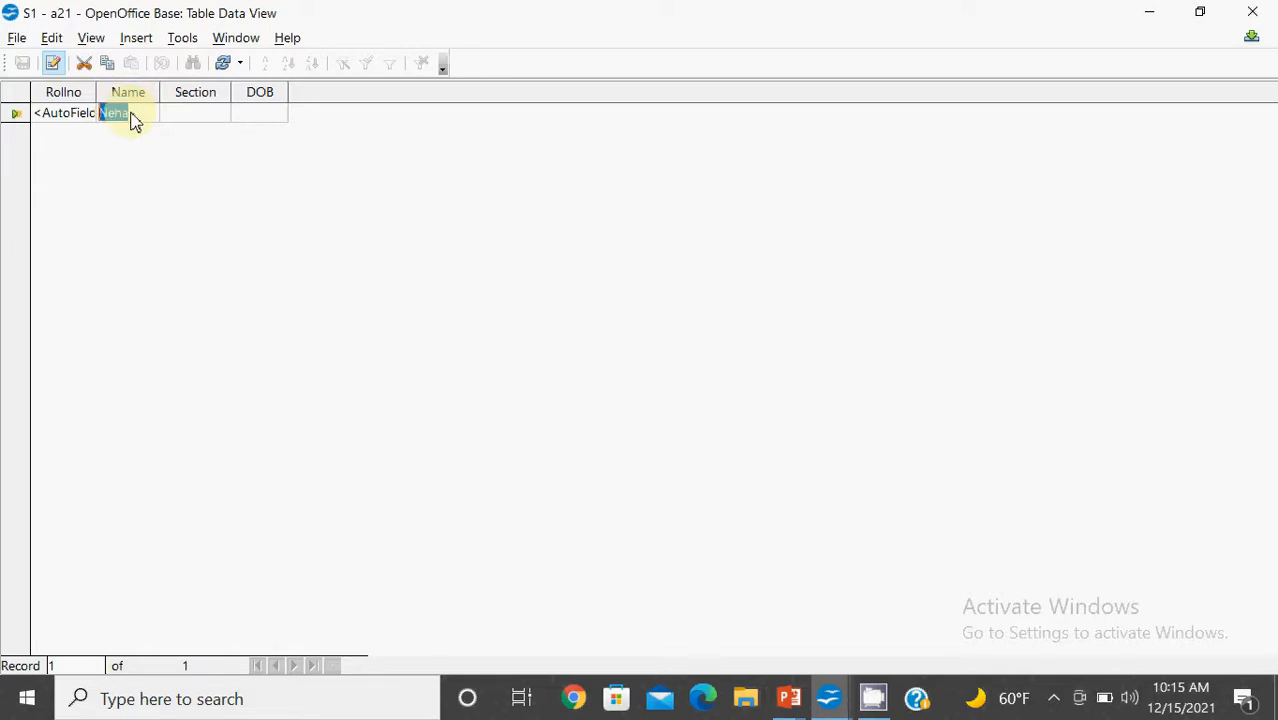
pyautogui.write('Neha')
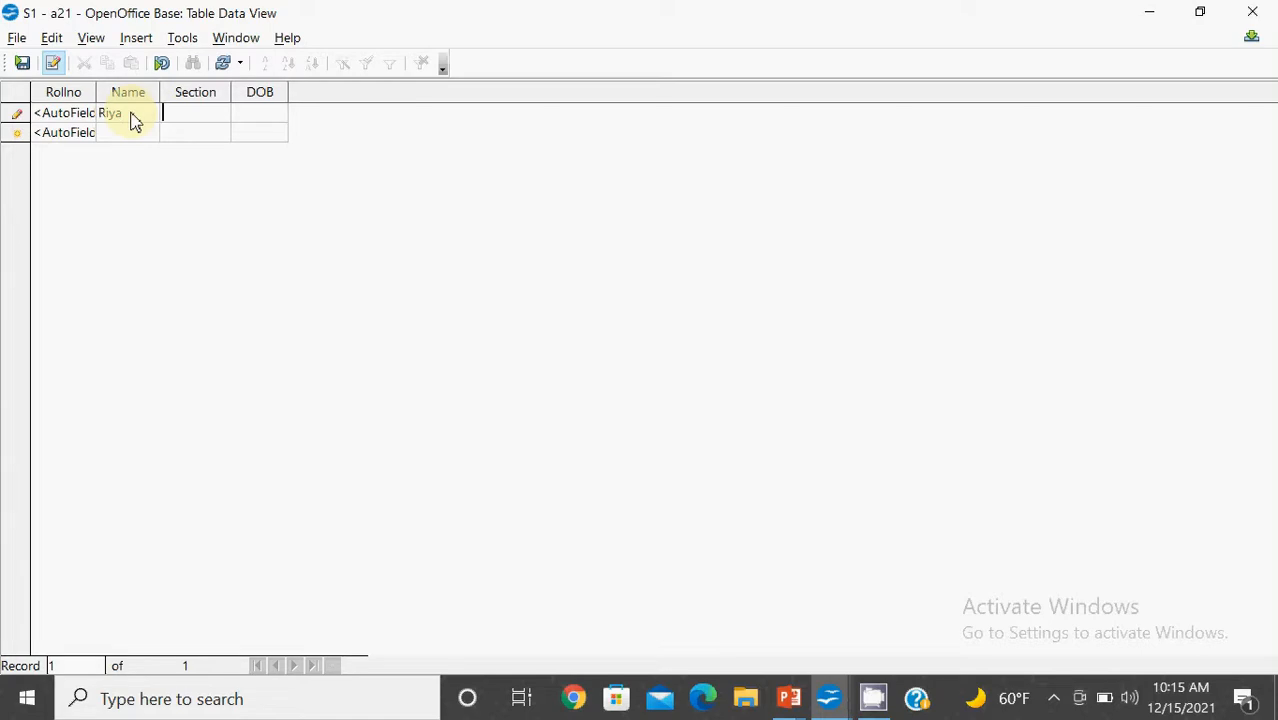
pyautogui.write('A')
pyautogui.press('Tab')
pyautogui.write('11/09/21')
pyautogui.press('Return')
pyautogui.press('Tab')
pyautogui.write('Neha')
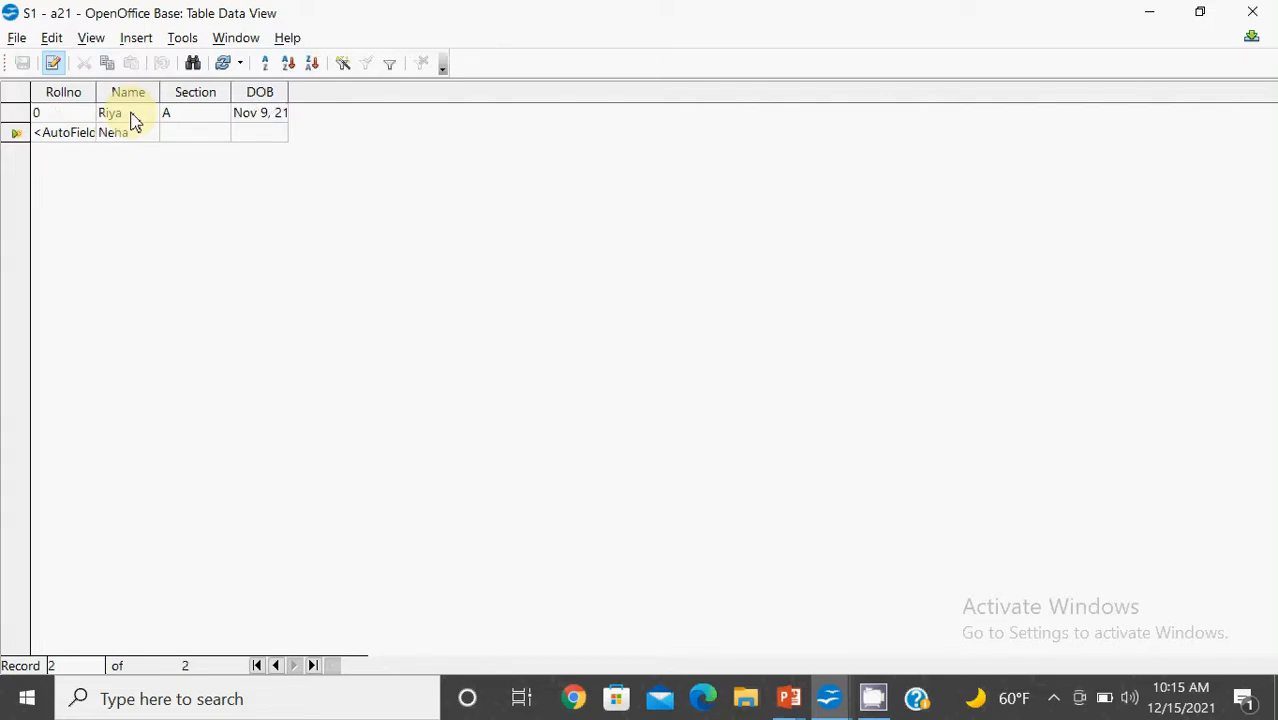
# Widen the DOB column slightly and add a second record with another student's name, section B and a date of birth.
pyautogui.moveTo(290, 88); pyautogui.dragTo(299, 88)
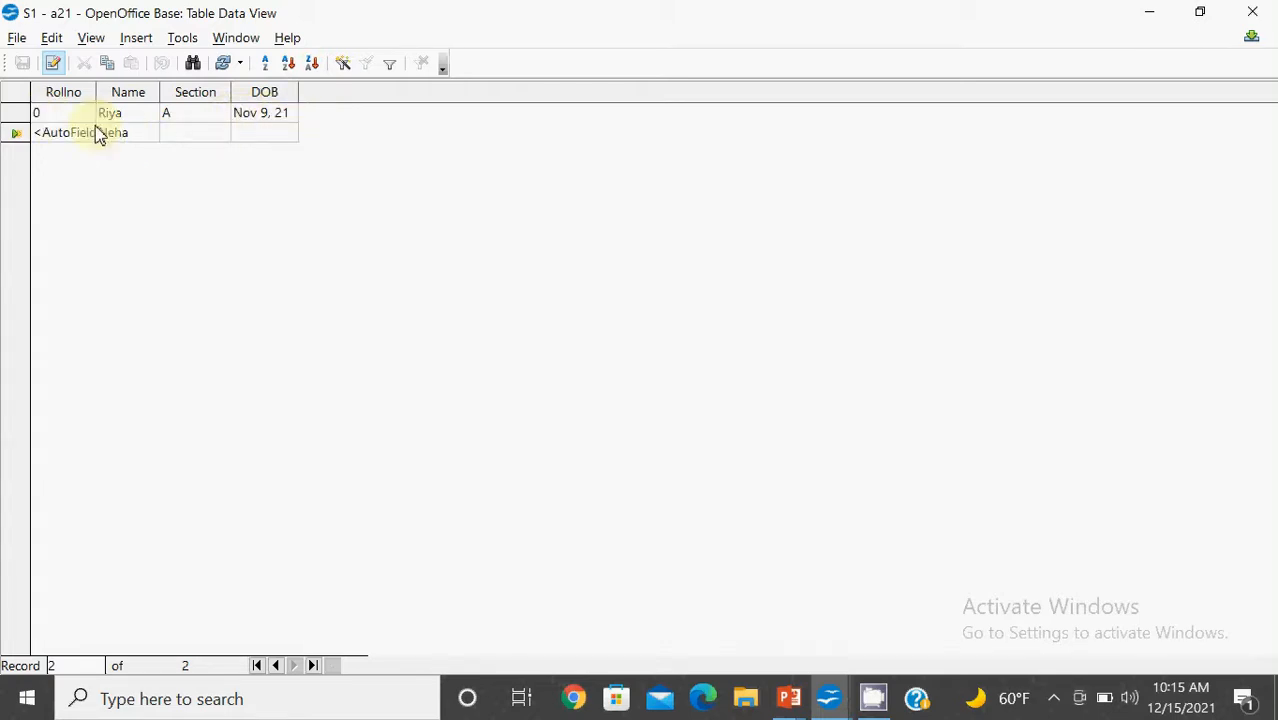
pyautogui.click(138, 136)
pyautogui.write('Sneha')
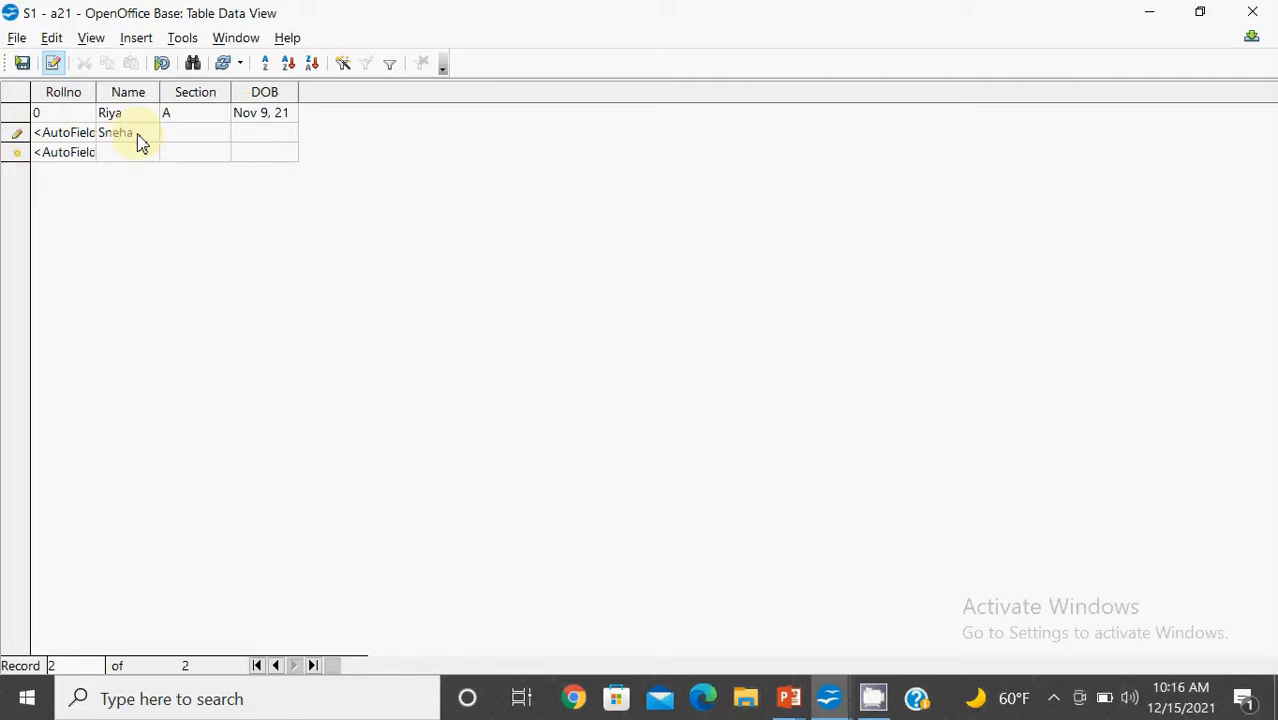
pyautogui.press('Tab')
pyautogui.write('B')
pyautogui.press('Tab')
pyautogui.write('12/05,20')
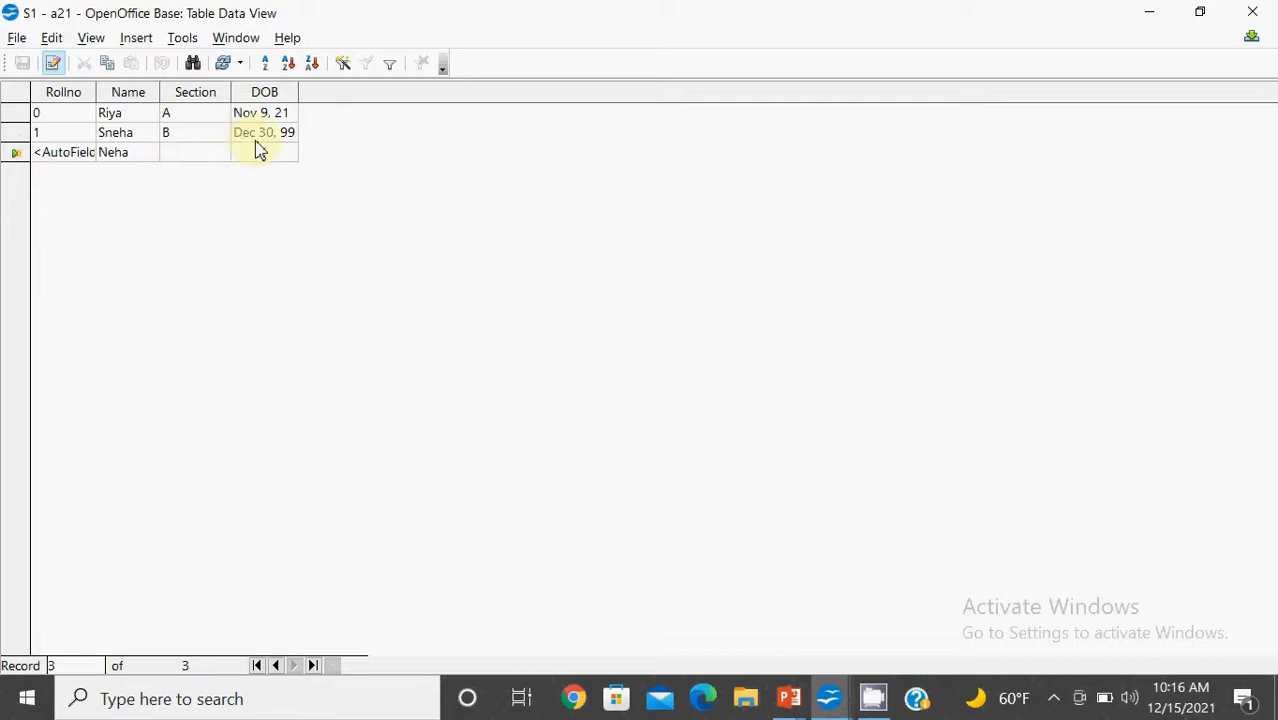
# Fit the DOB column's width to its content and correct the date of birth in the second record.
pyautogui.click(260, 134)
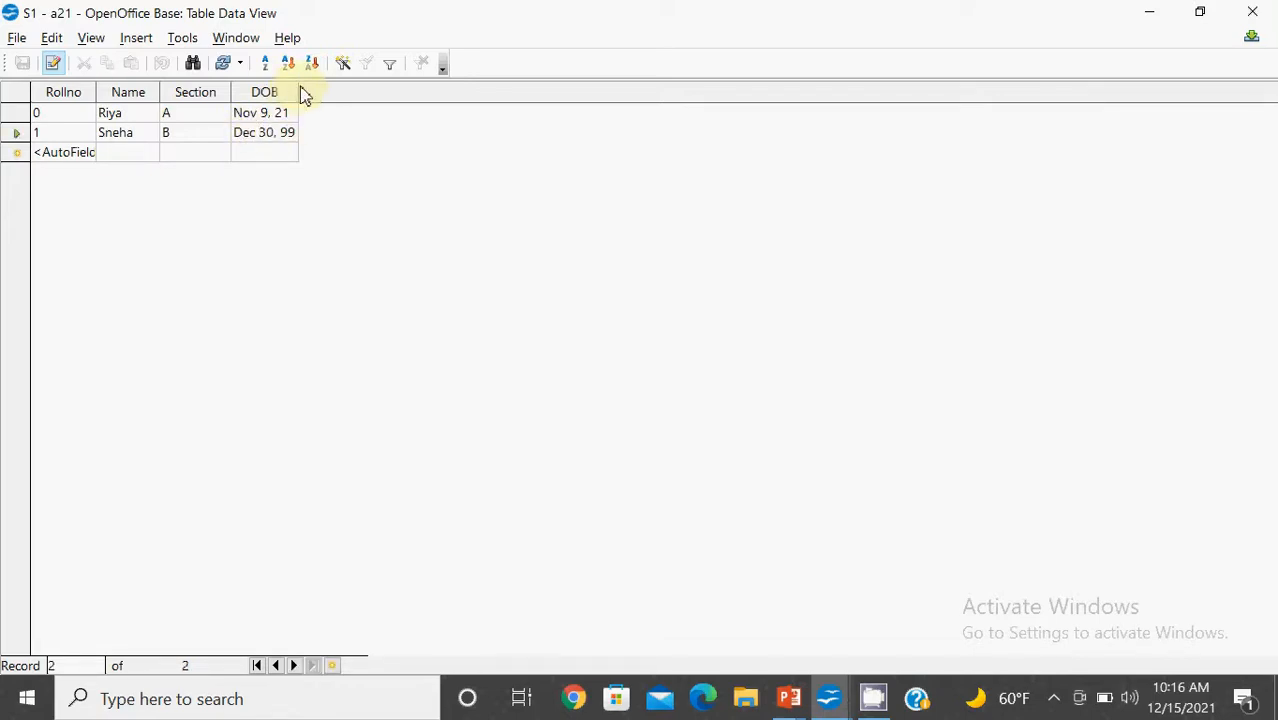
pyautogui.doubleClick(299, 92)
pyautogui.write('12/0')
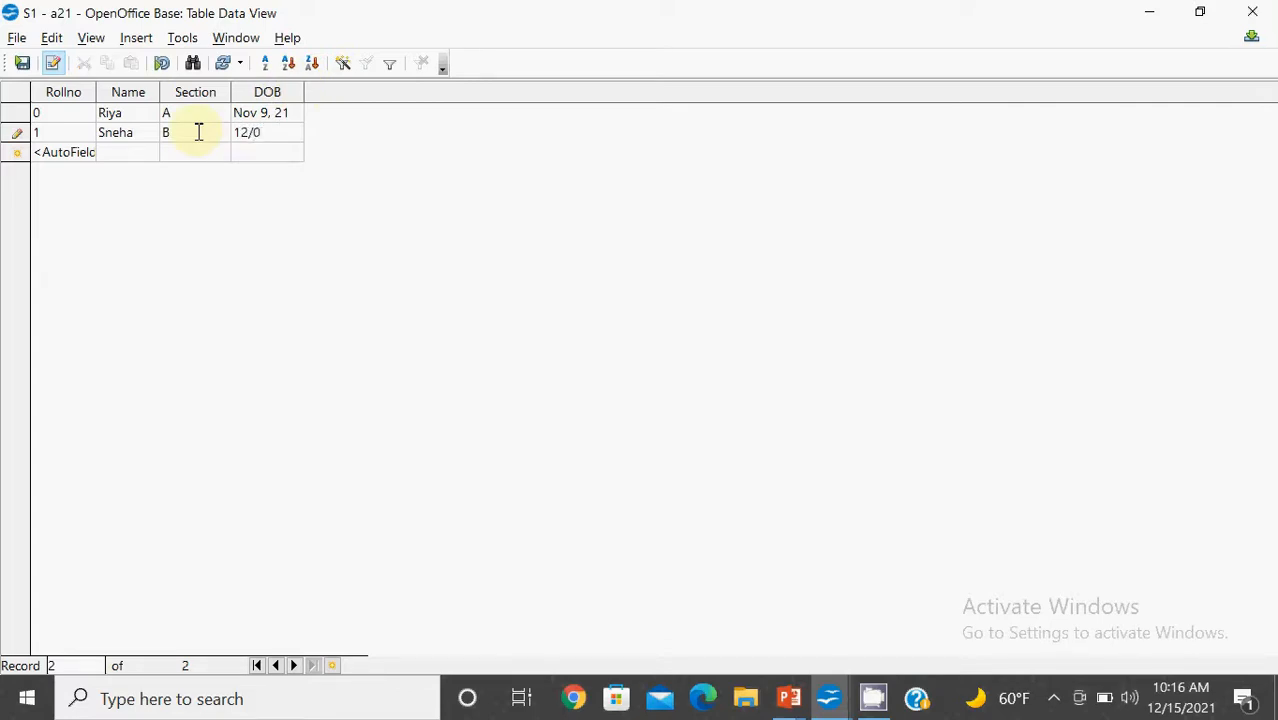
pyautogui.write('5/20')
pyautogui.press('Return')
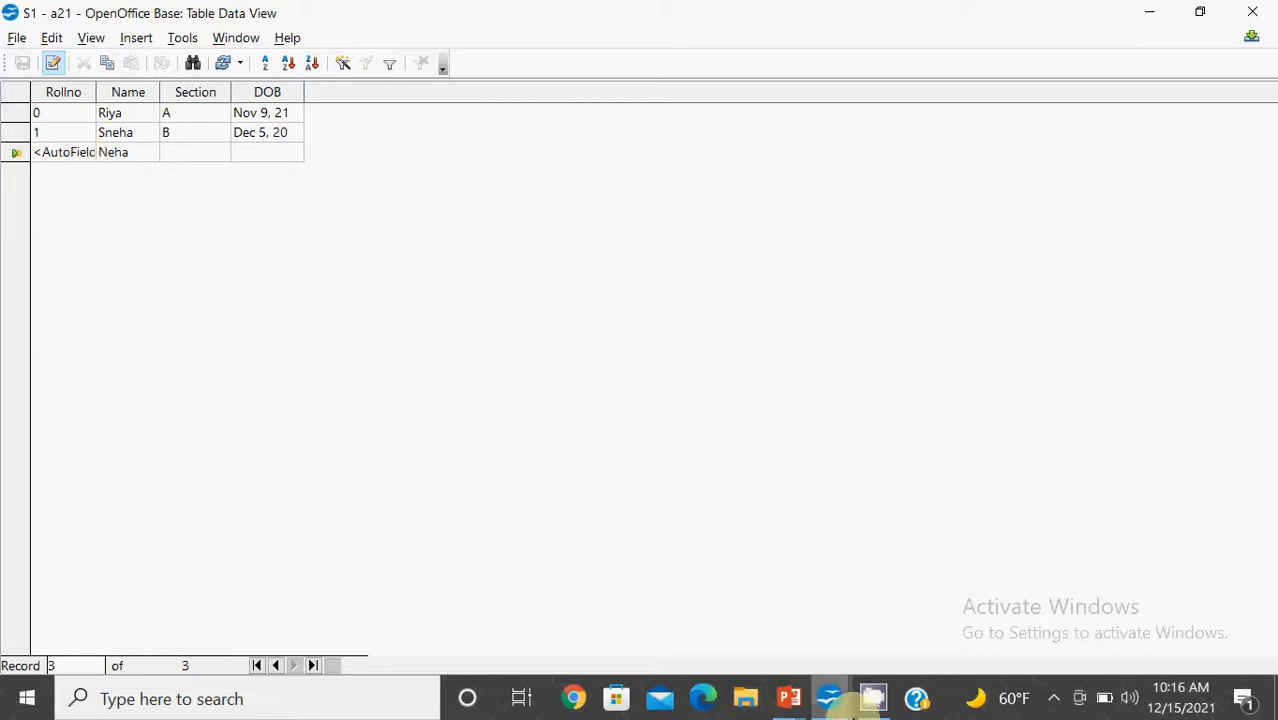
# Switch to the PowerPoint slide show and return to the Field Properties slide about numeric type data.
pyautogui.moveTo(790, 703)
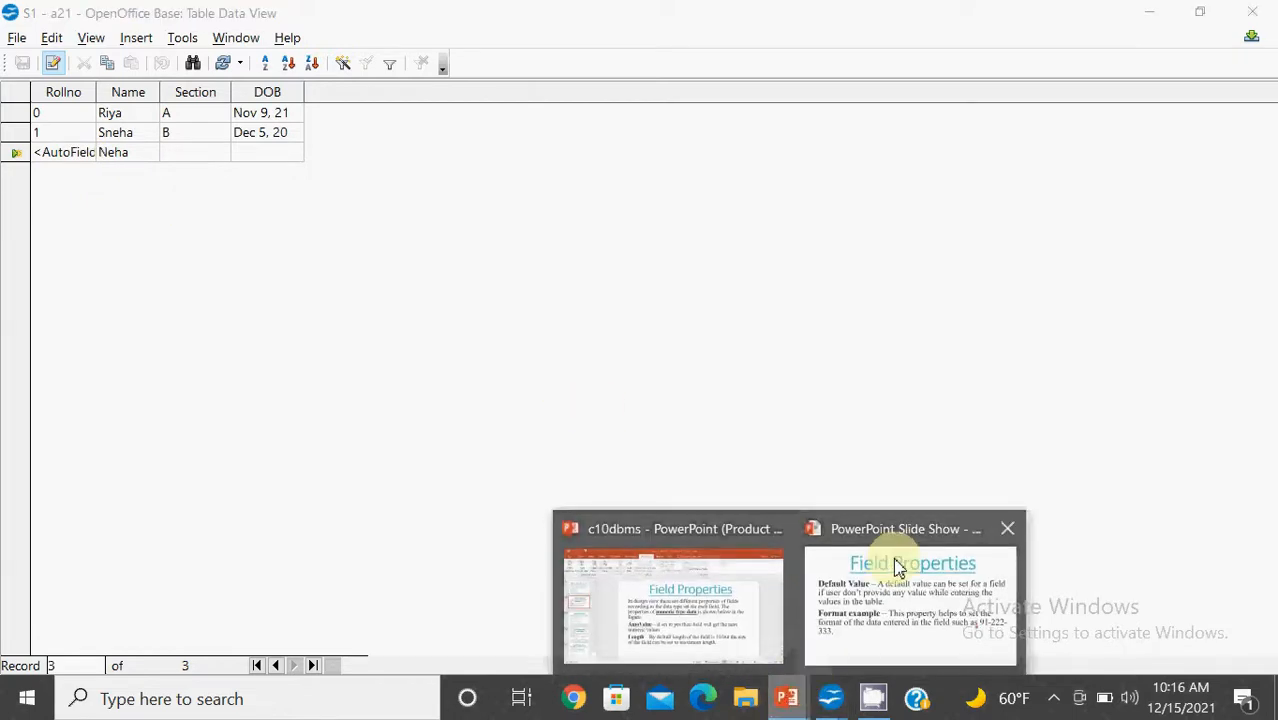
pyautogui.click(893, 565)
pyautogui.scroll(1, 411, 309)
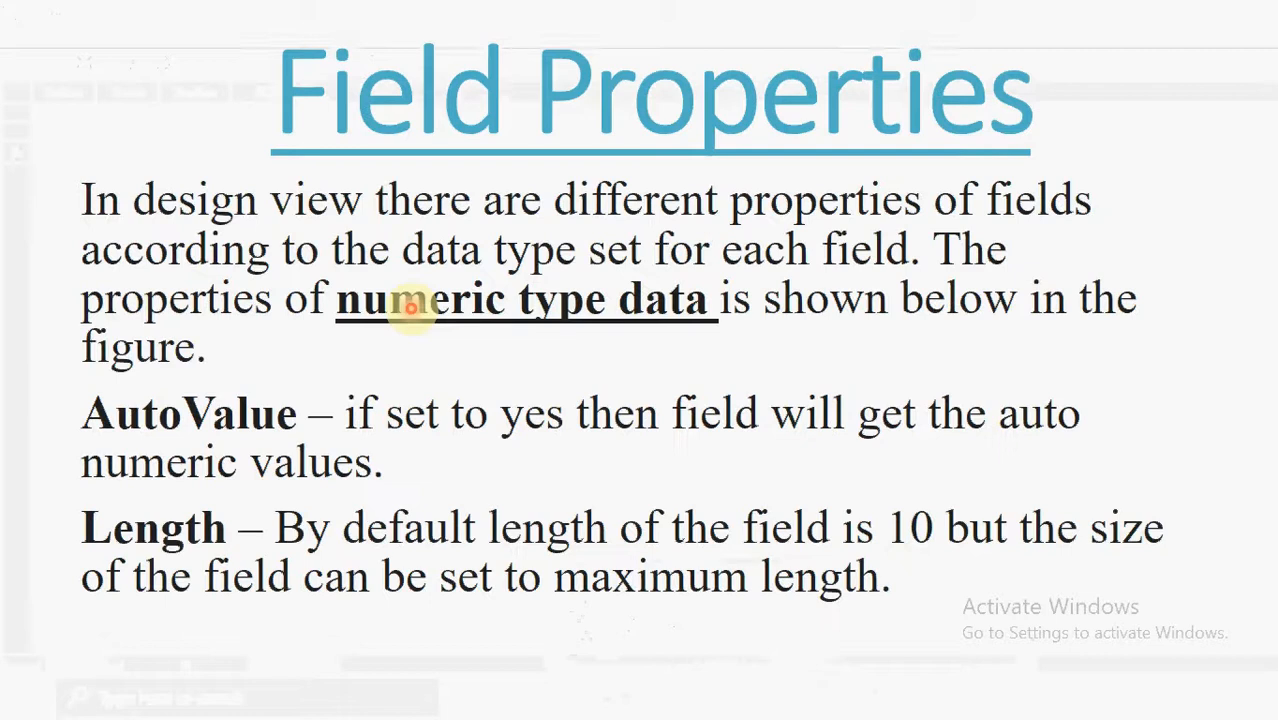